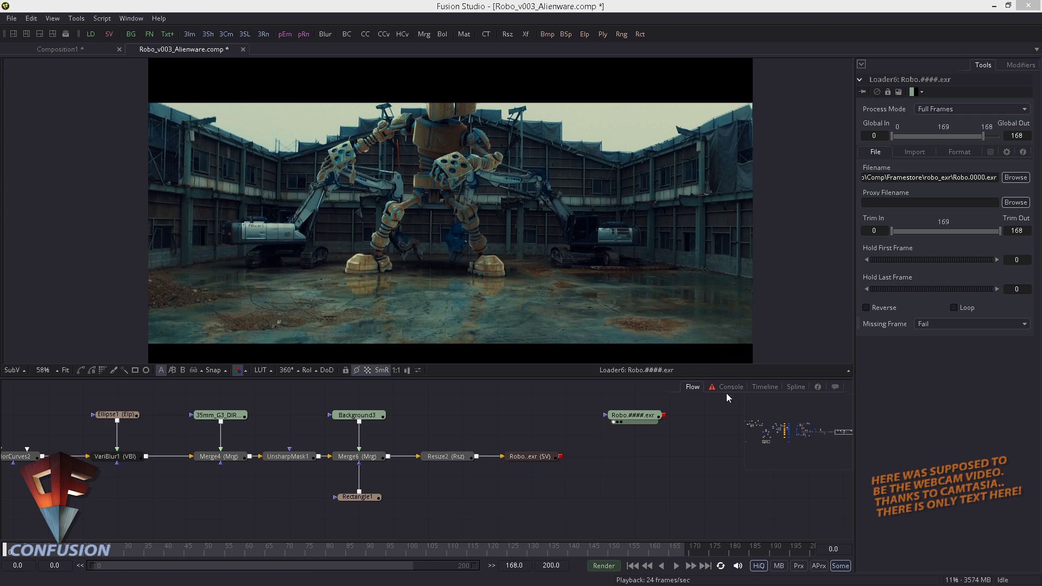
# Play back the rendered Robo.####.exr sequence and examine closely how the robot's feet sit on the wet ground
pyautogui.click(645, 418)
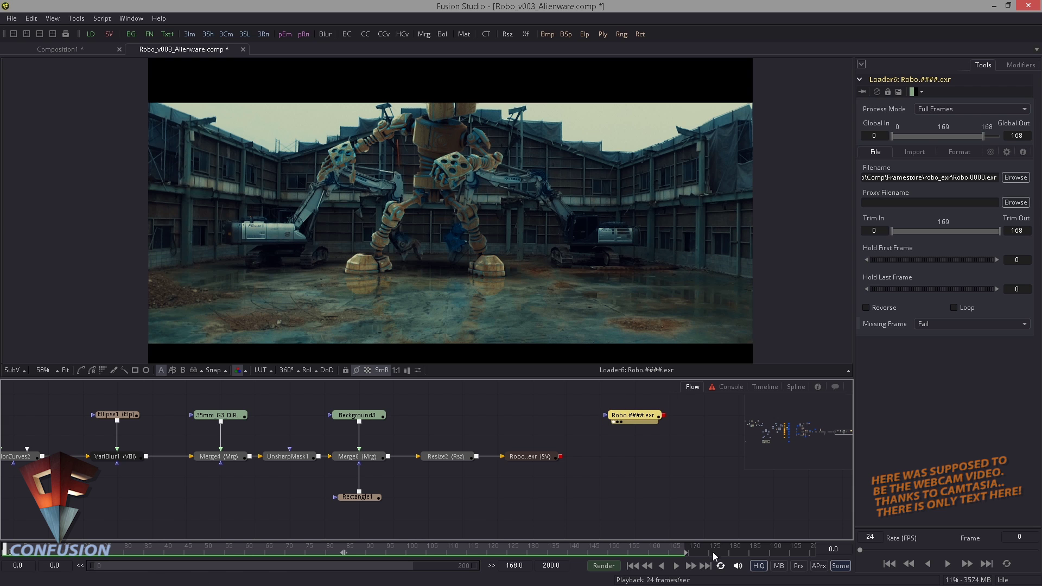
pyautogui.click(676, 566)
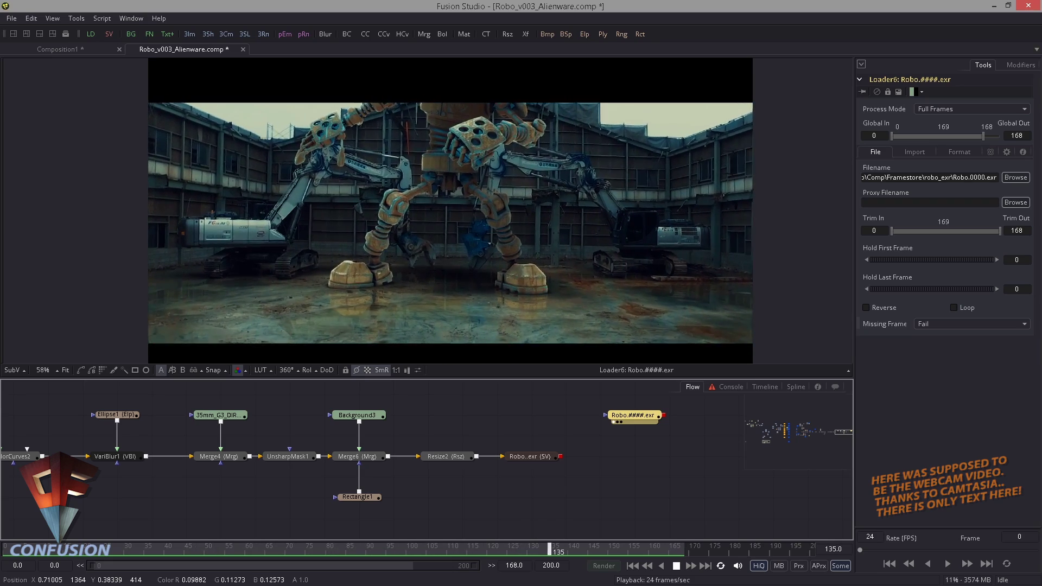
pyautogui.scroll(6, 424, 334)
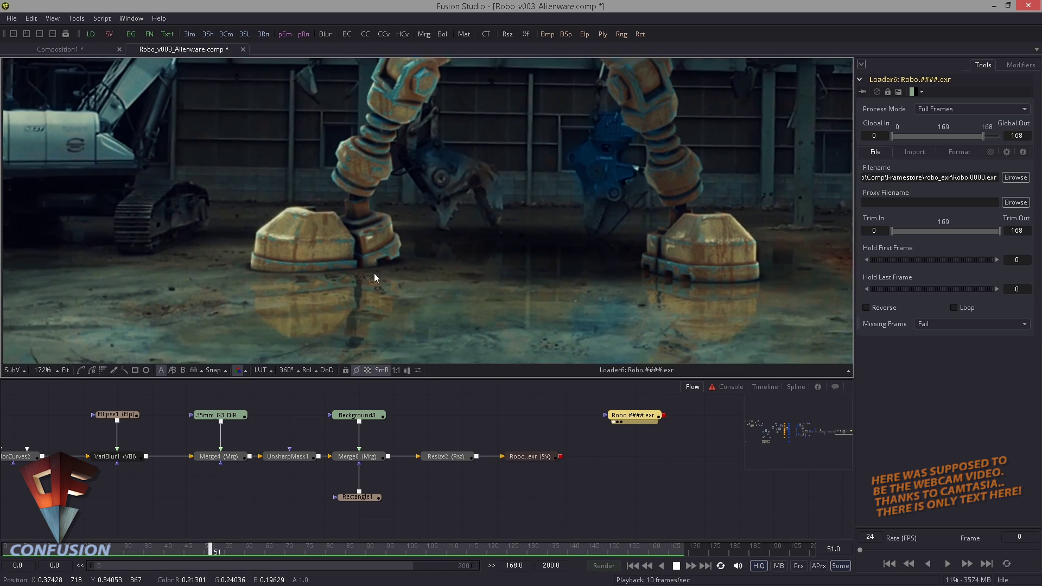
pyautogui.scroll(1, 370, 271)
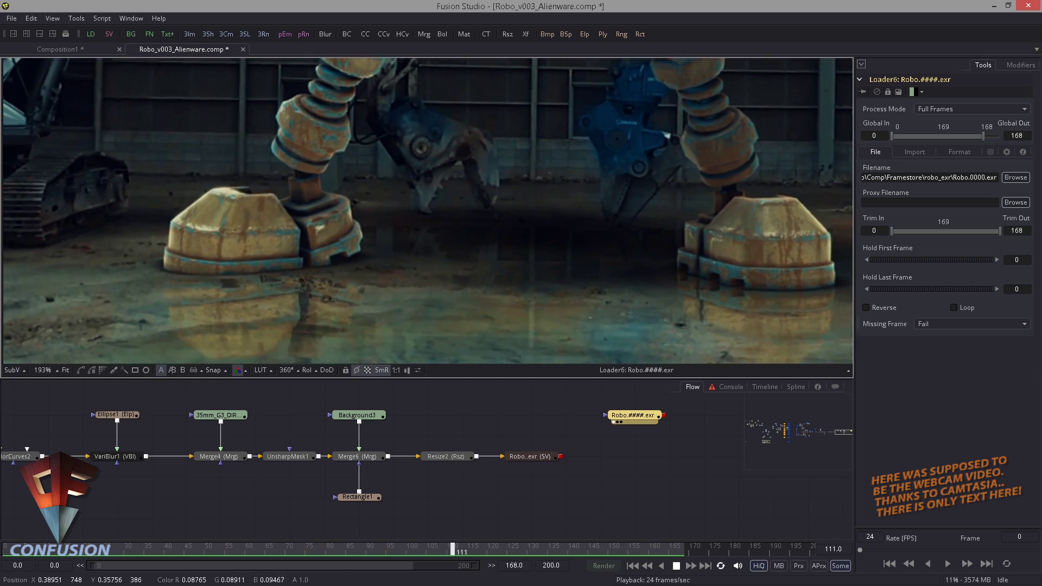
pyautogui.scroll(-4, 447, 262)
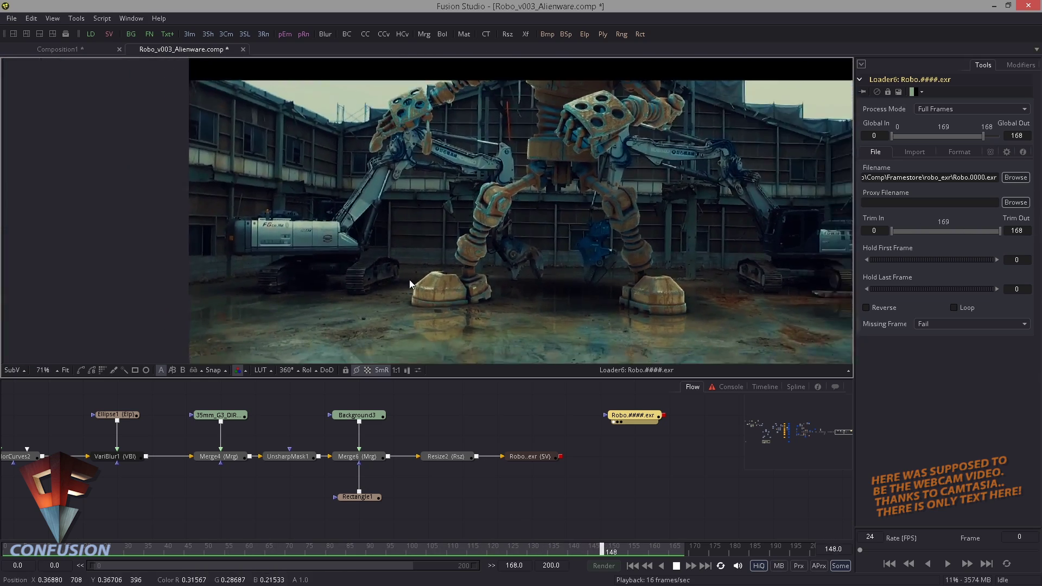
pyautogui.scroll(-2, 418, 244)
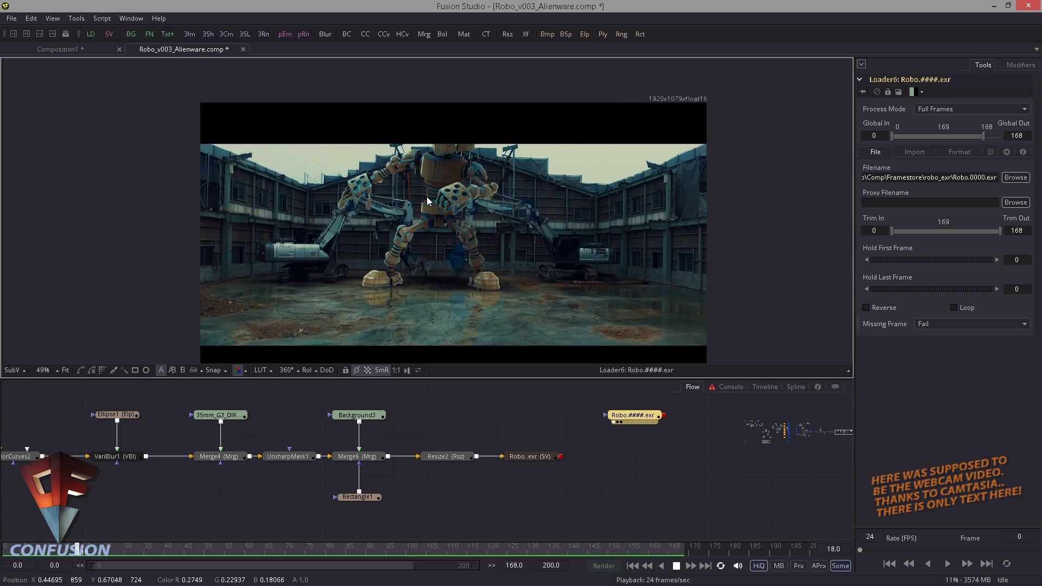
pyautogui.moveTo(520, 256); pyautogui.dragTo(501, 252)
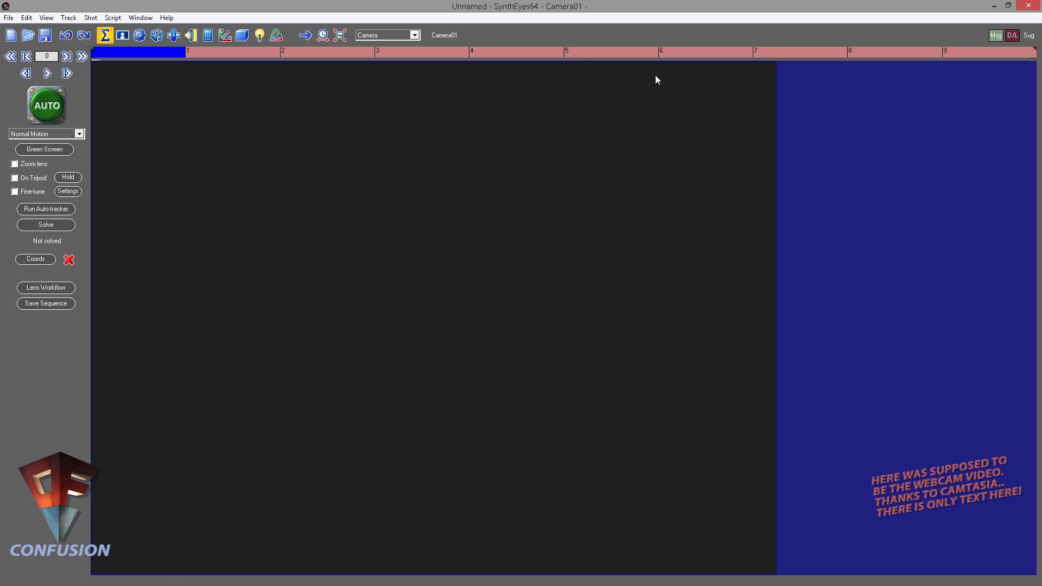
# Switch to SynthEyes and import the DJI_0002 image sequence as a shot, frames 0 to 200, with a 24 fps frame rate
pyautogui.click(9, 19)
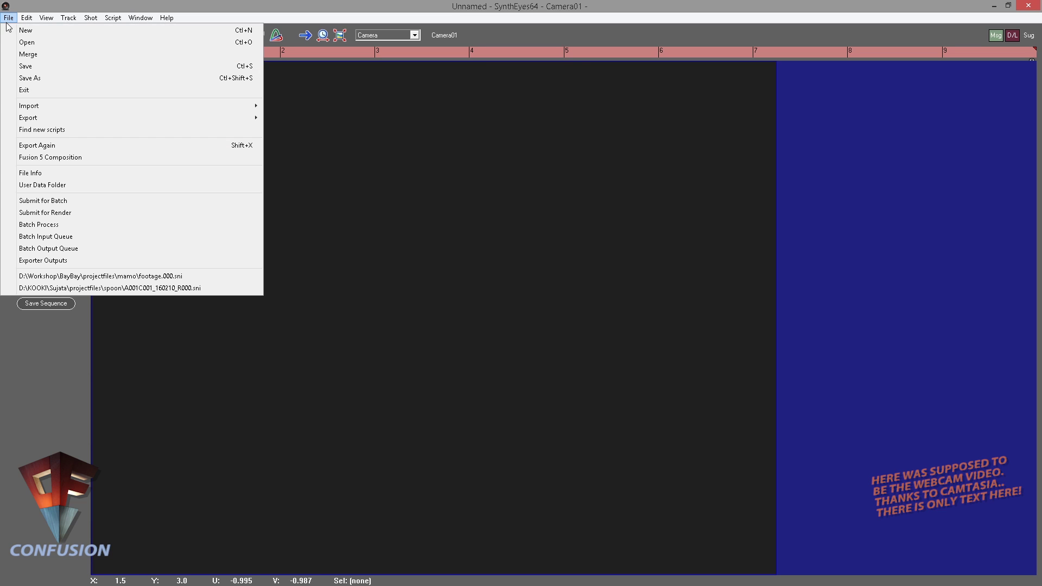
pyautogui.moveTo(48, 108)
pyautogui.click(289, 108)
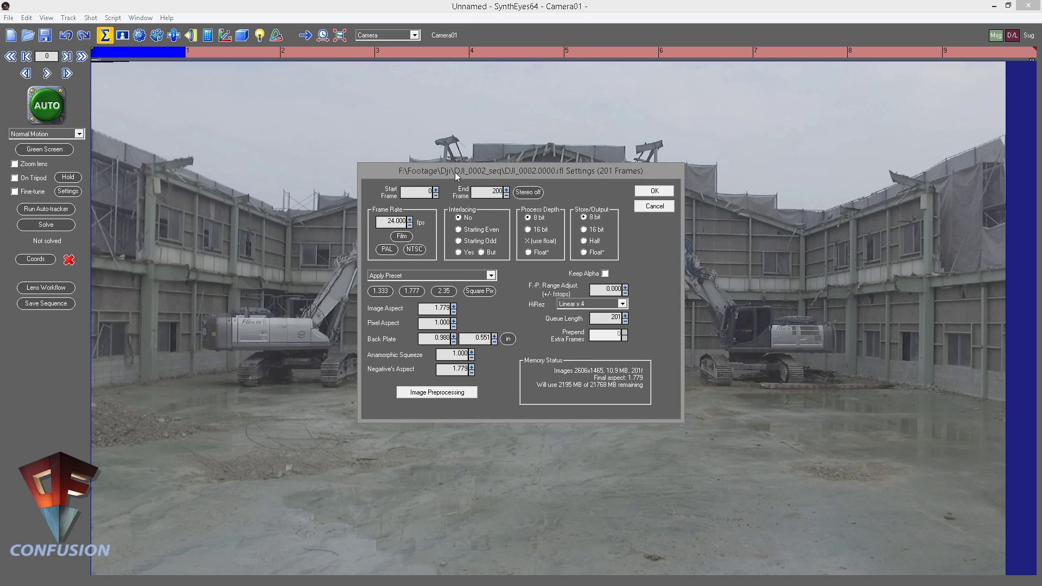
pyautogui.moveTo(475, 170)
pyautogui.mouseDown()
pyautogui.moveTo(480, 158)
pyautogui.moveTo(470, 159)
pyautogui.mouseUp()
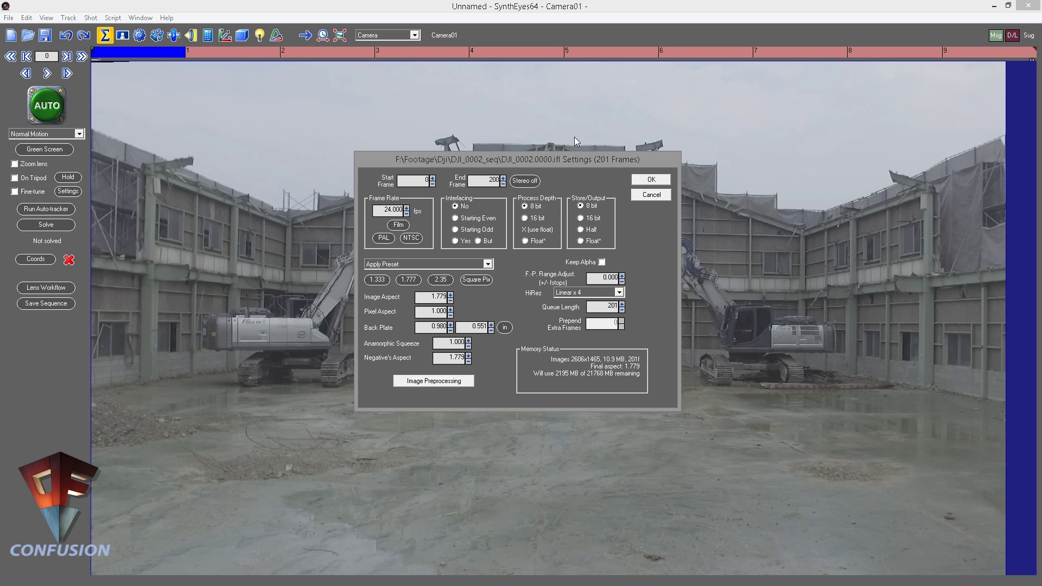
pyautogui.doubleClick(391, 209)
pyautogui.click(650, 181)
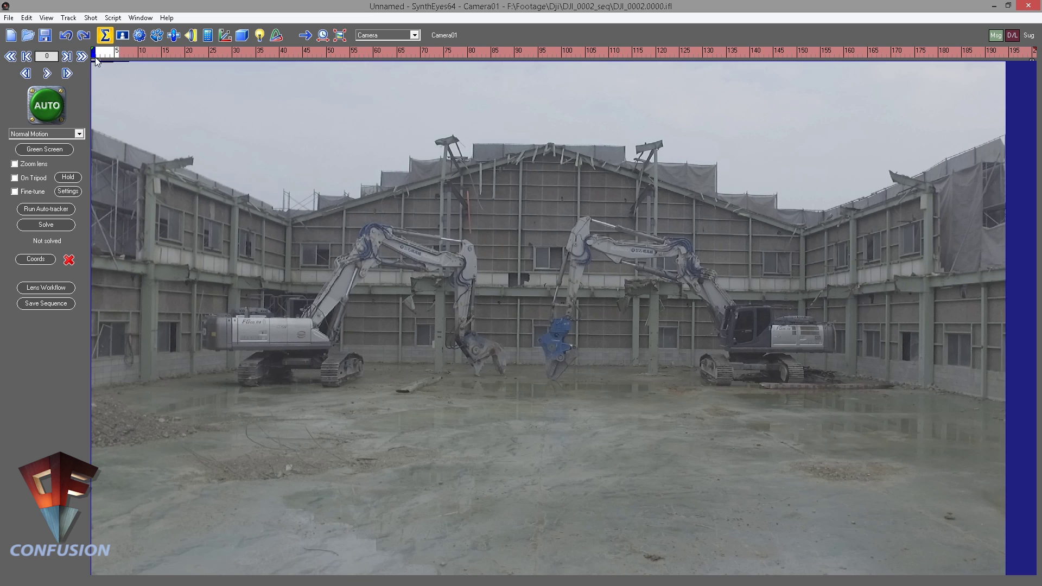
# Scrub through the imported footage, run the fully automatic track and camera solve, and accept the solve result
pyautogui.moveTo(99, 59); pyautogui.dragTo(166, 55)
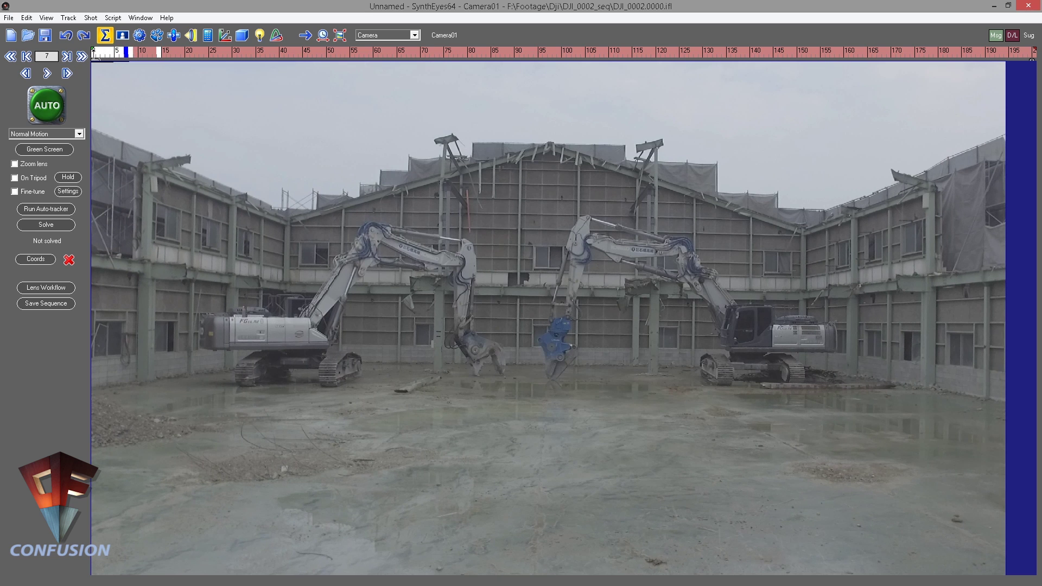
pyautogui.moveTo(357, 159); pyautogui.dragTo(448, 181)
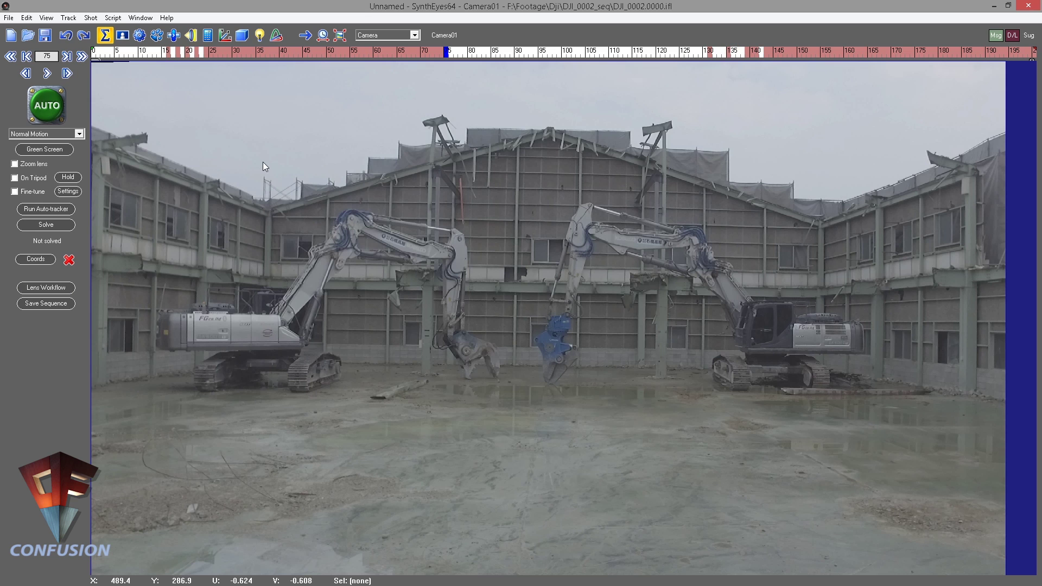
pyautogui.click(46, 105)
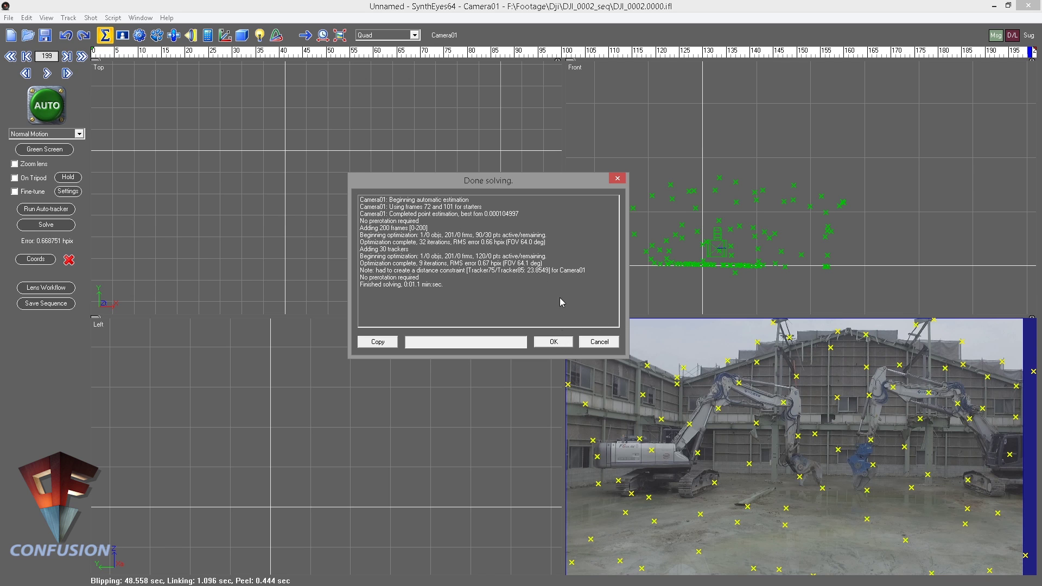
pyautogui.click(567, 342)
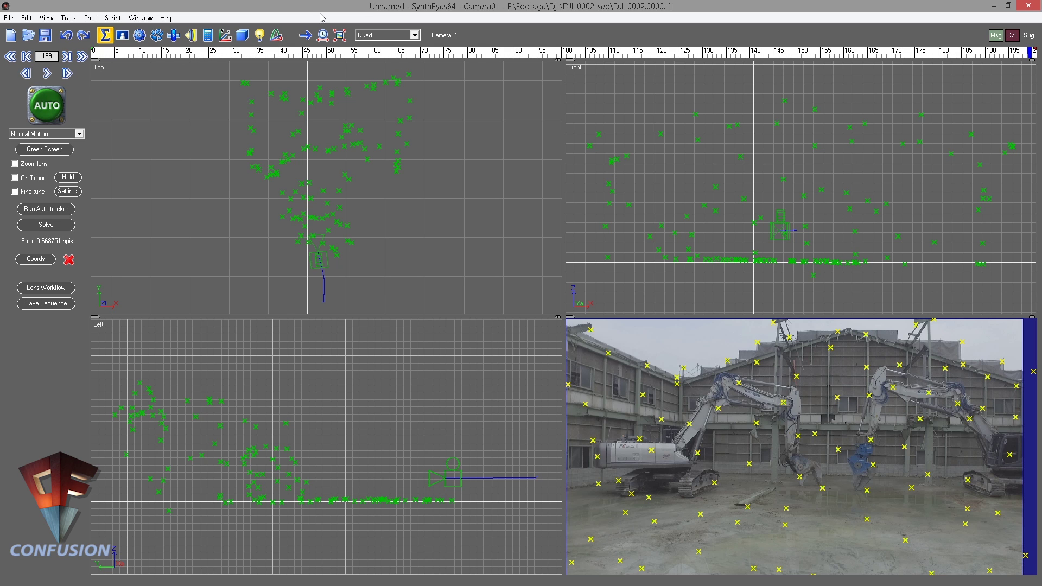
# Re-run the camera solve from the solver controls using the Automatic solving mode
pyautogui.click(209, 38)
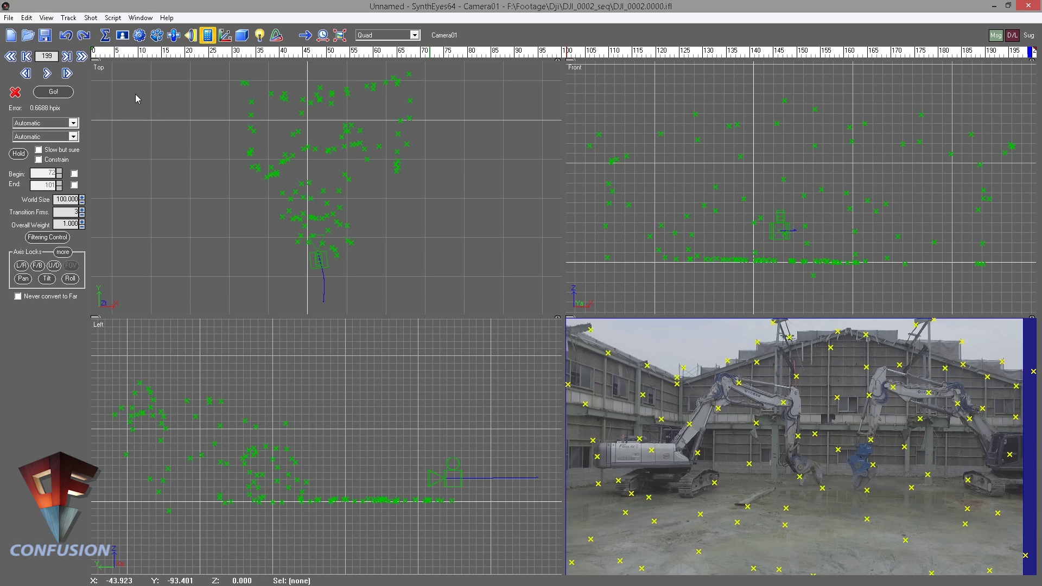
pyautogui.click(51, 93)
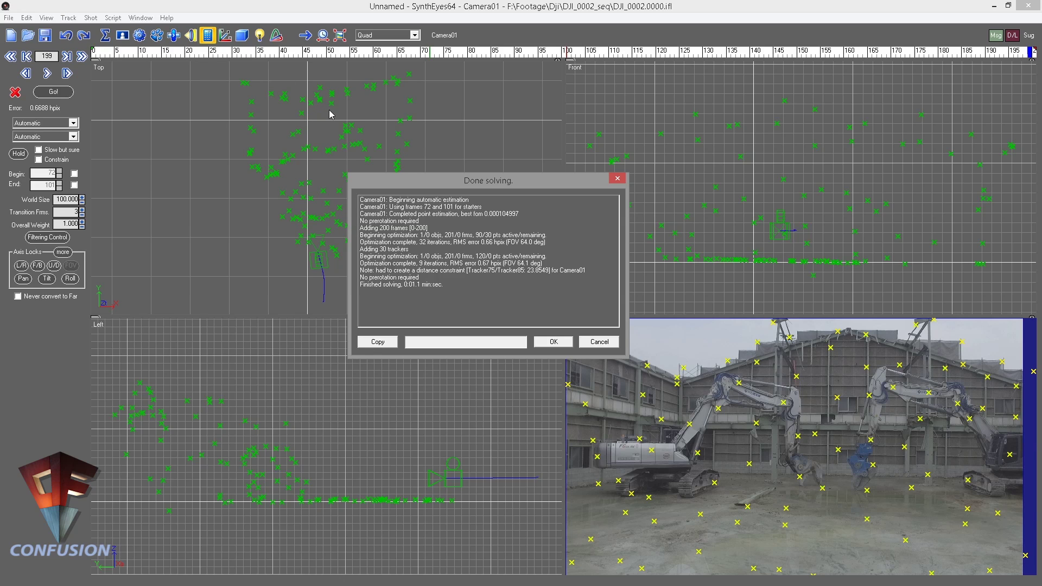
pyautogui.click(554, 342)
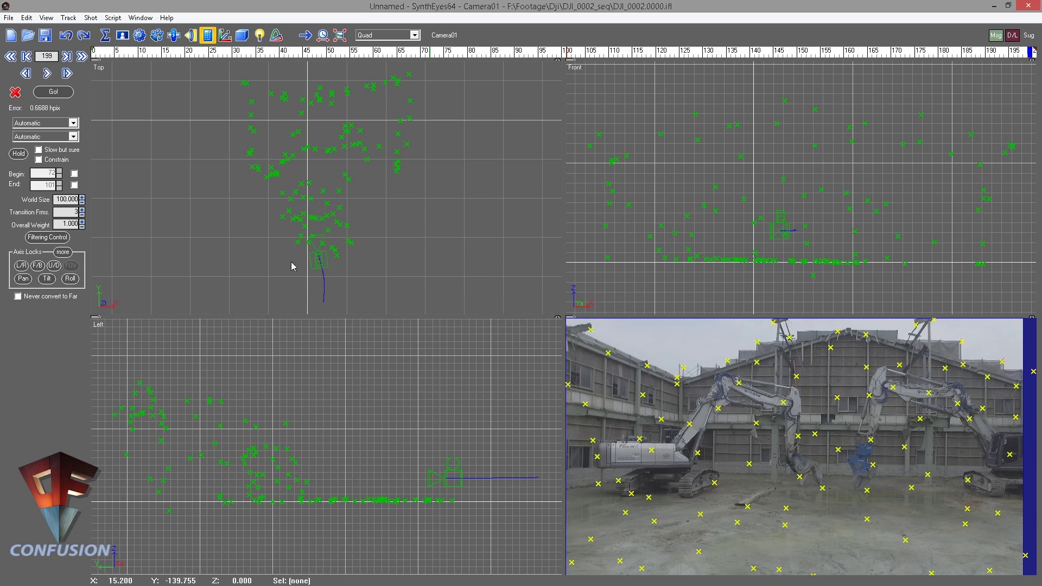
pyautogui.click(53, 92)
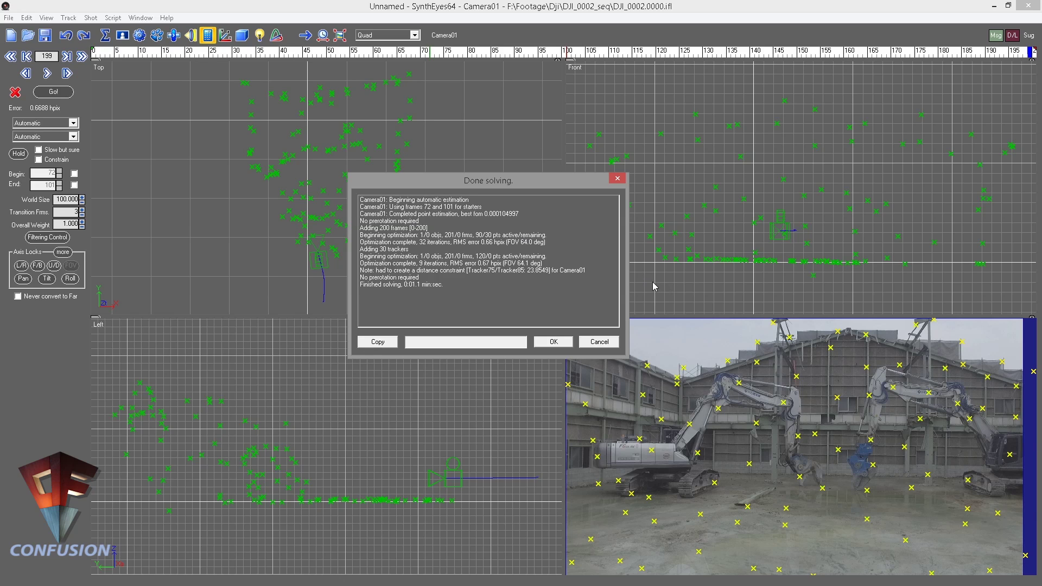
pyautogui.click(553, 341)
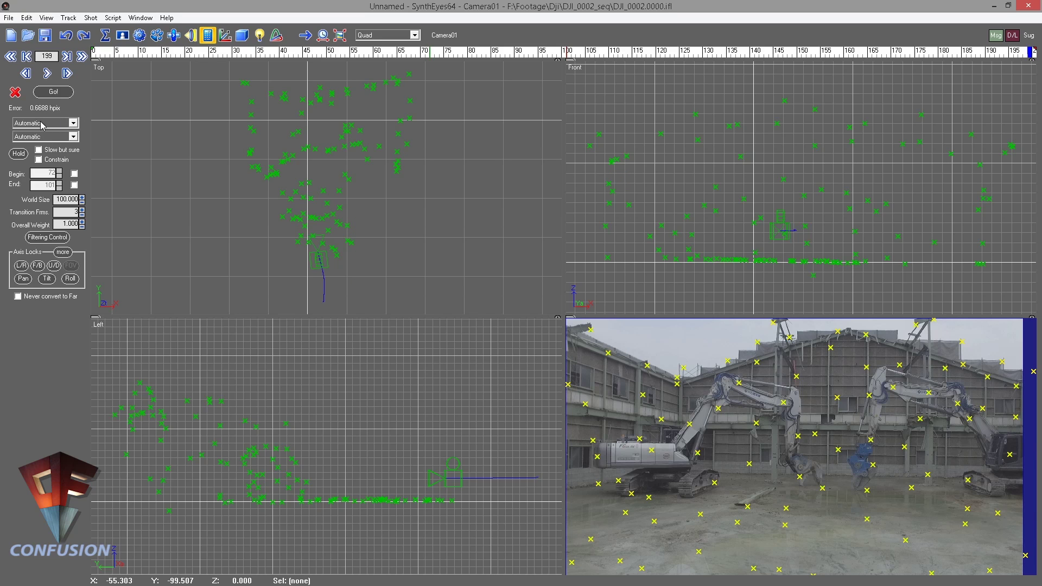
pyautogui.click(46, 124)
pyautogui.click(47, 147)
pyautogui.click(53, 92)
pyautogui.click(553, 341)
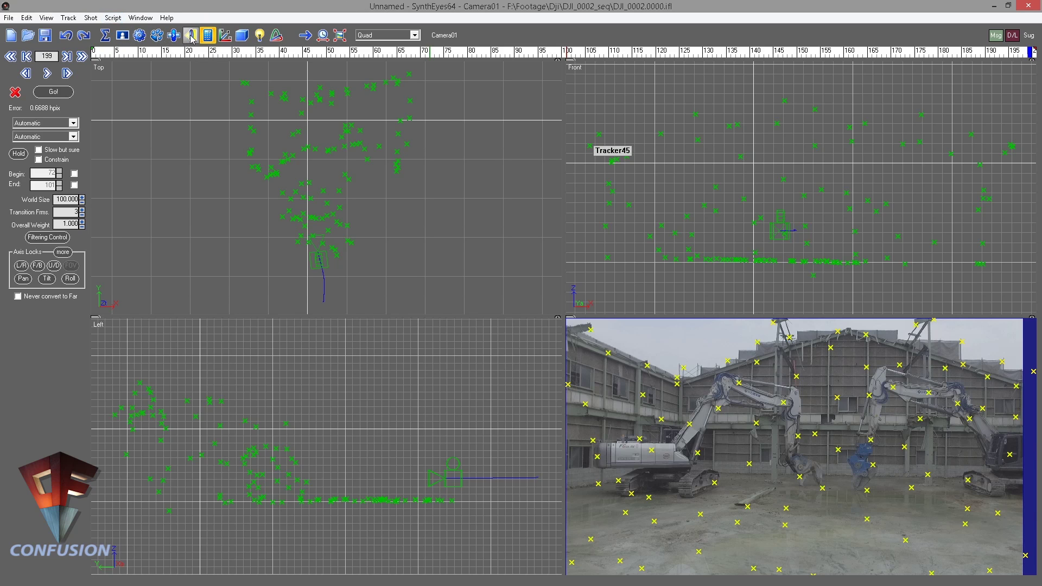
# Clean up all trackers, deleting the far-ish, short-lived, high-error and unsolved ones, and solve the camera again
pyautogui.click(67, 18)
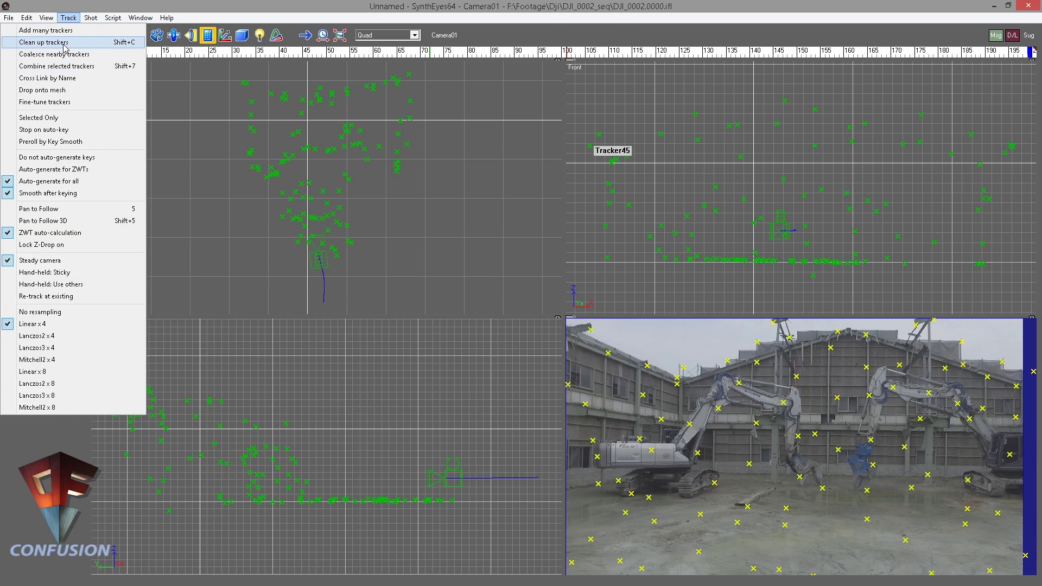
pyautogui.click(63, 44)
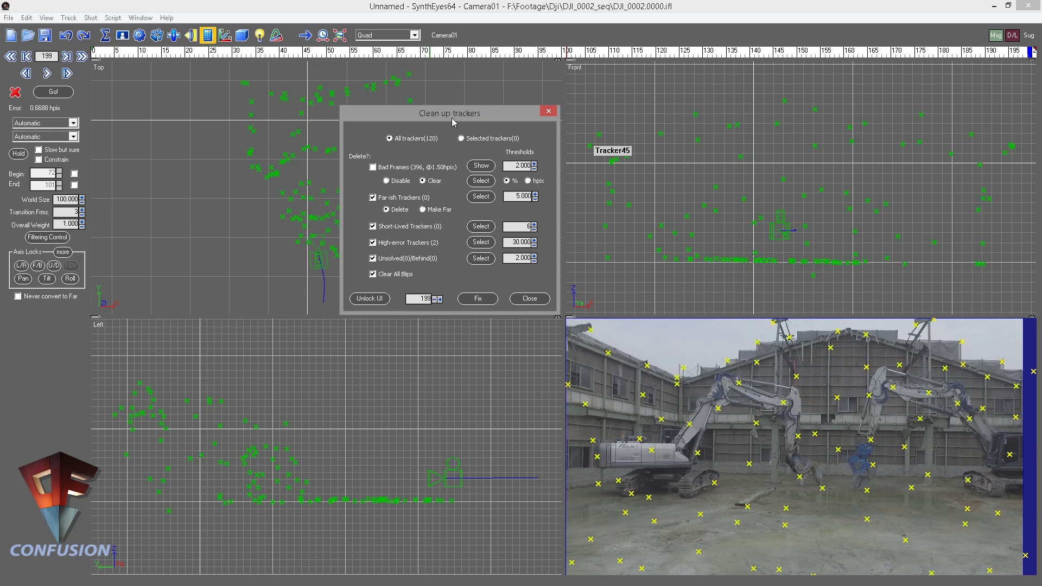
pyautogui.moveTo(453, 118); pyautogui.dragTo(437, 103)
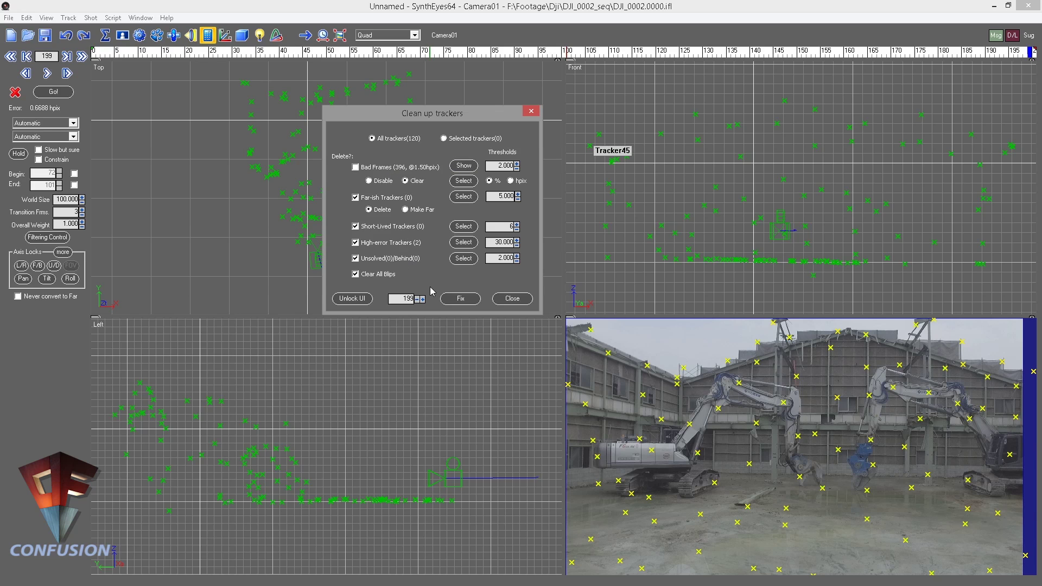
pyautogui.click(460, 299)
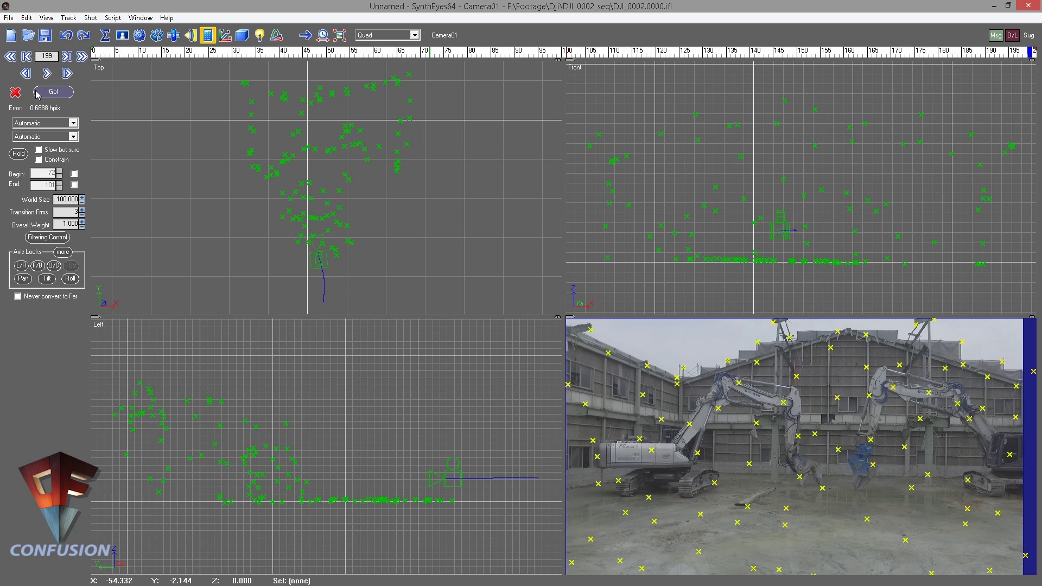
pyautogui.click(53, 92)
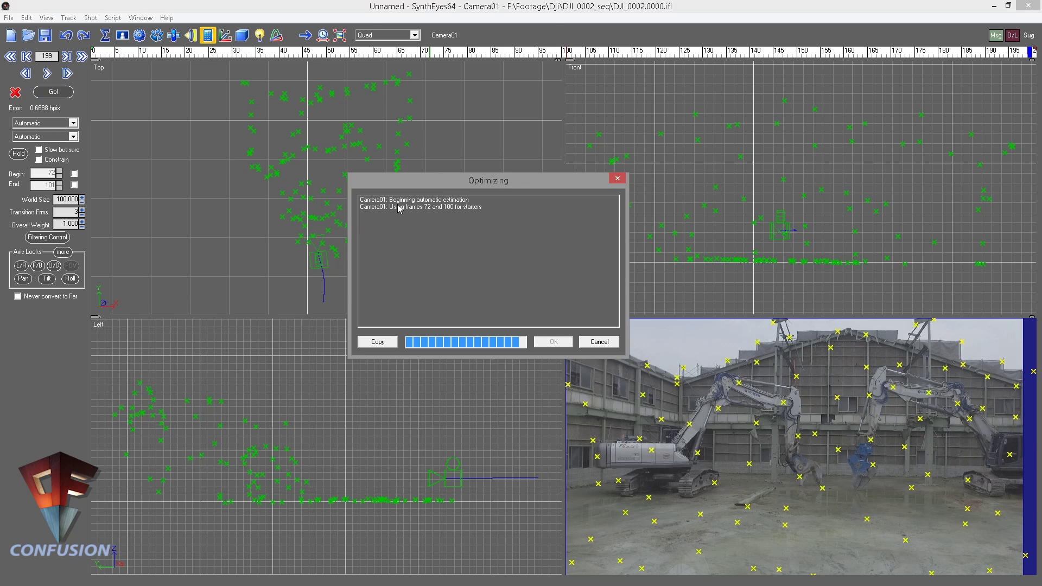
pyautogui.click(554, 343)
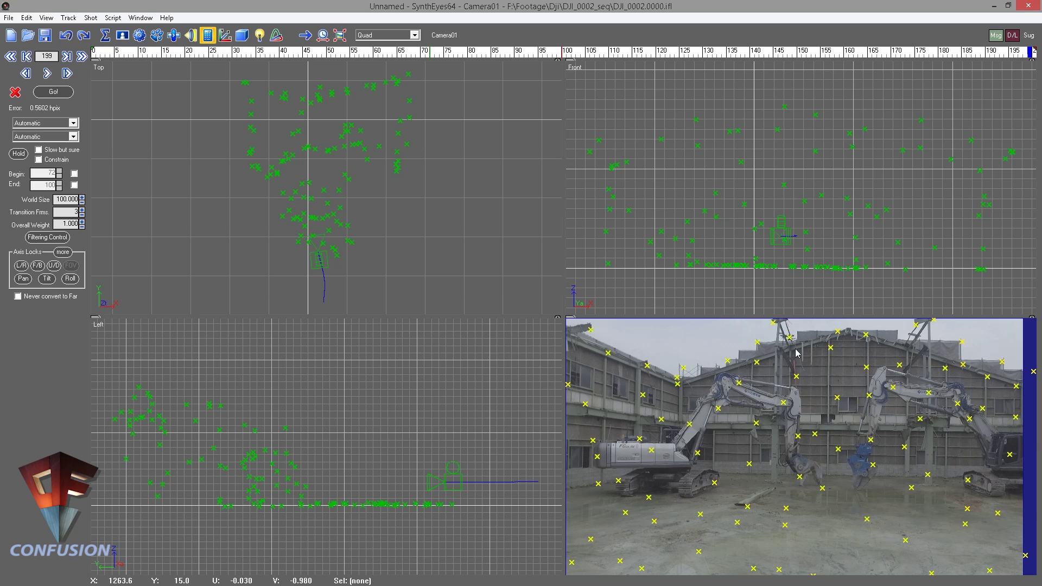
# Show the shot in the single Camera view and scrub through the timeline to check how the trackers stick, ending at frame 0
pyautogui.click(389, 36)
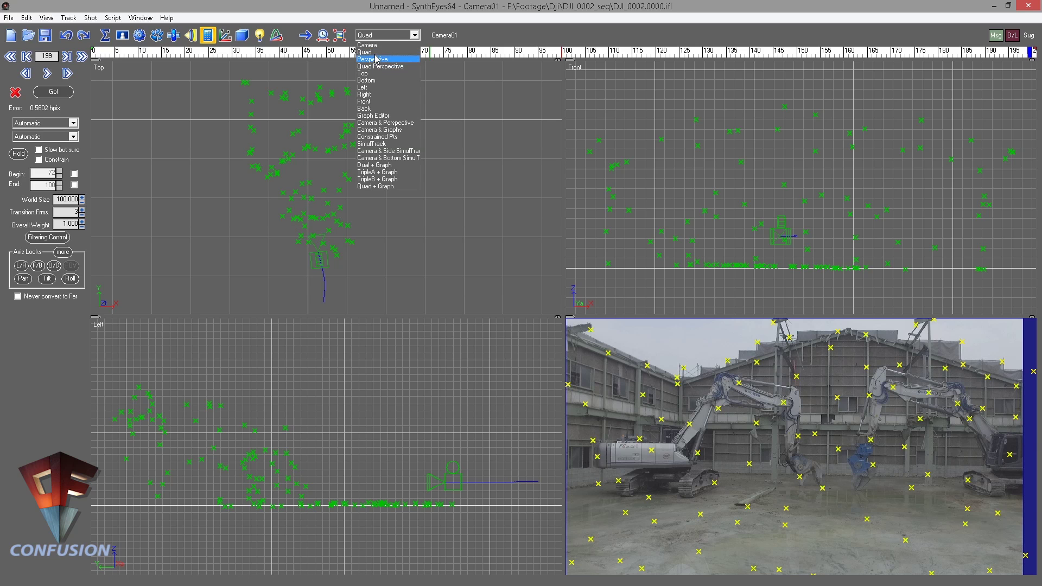
pyautogui.click(375, 45)
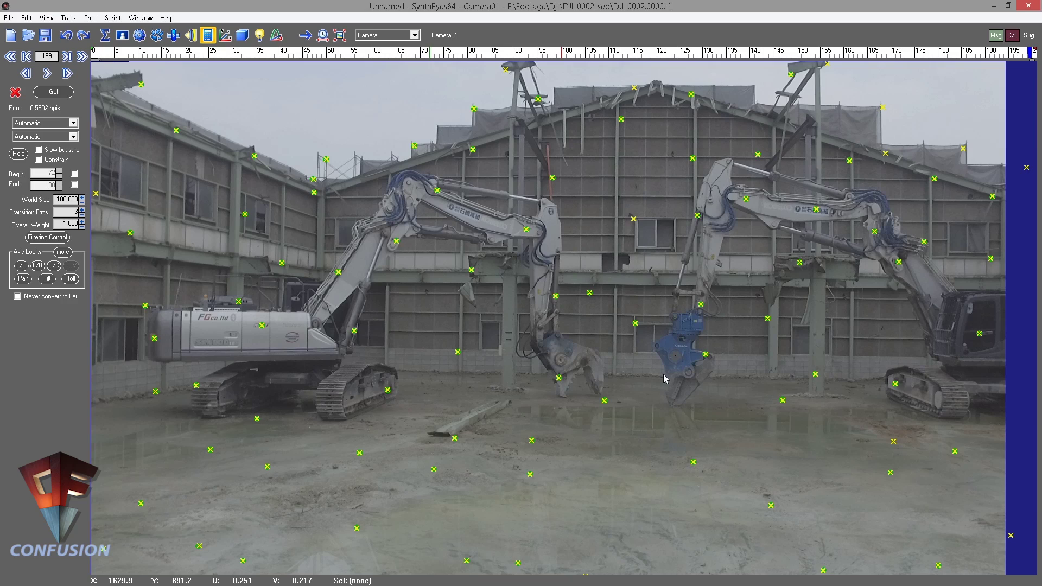
pyautogui.moveTo(663, 390); pyautogui.dragTo(693, 318)
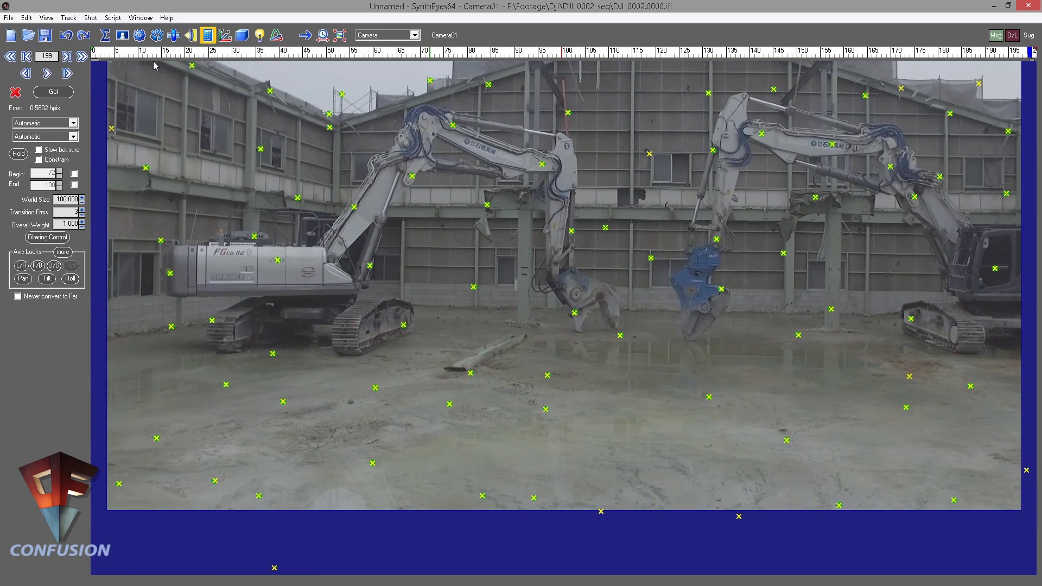
pyautogui.click(169, 52)
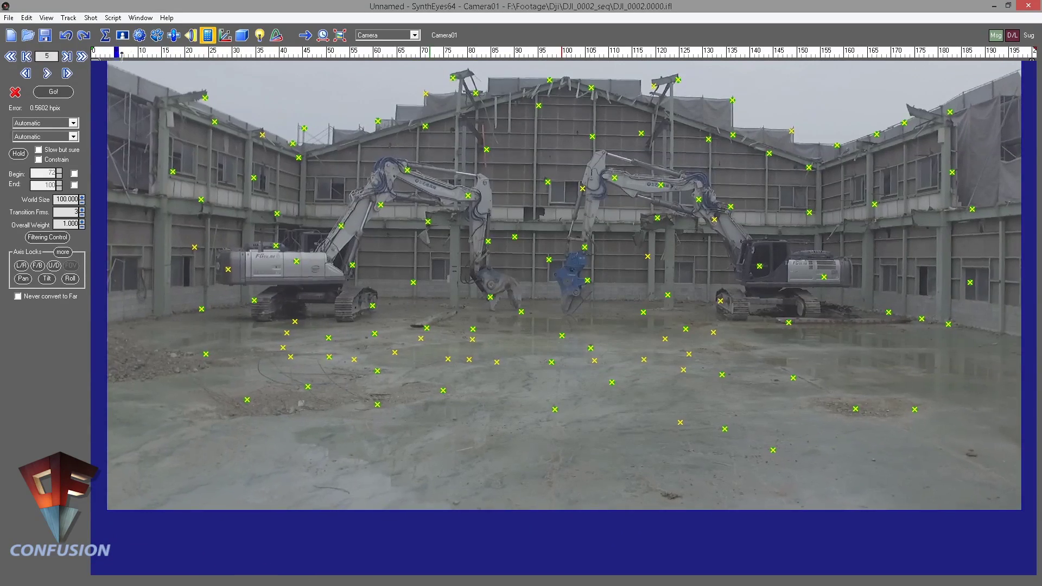
pyautogui.moveTo(170, 52); pyautogui.dragTo(476, 46)
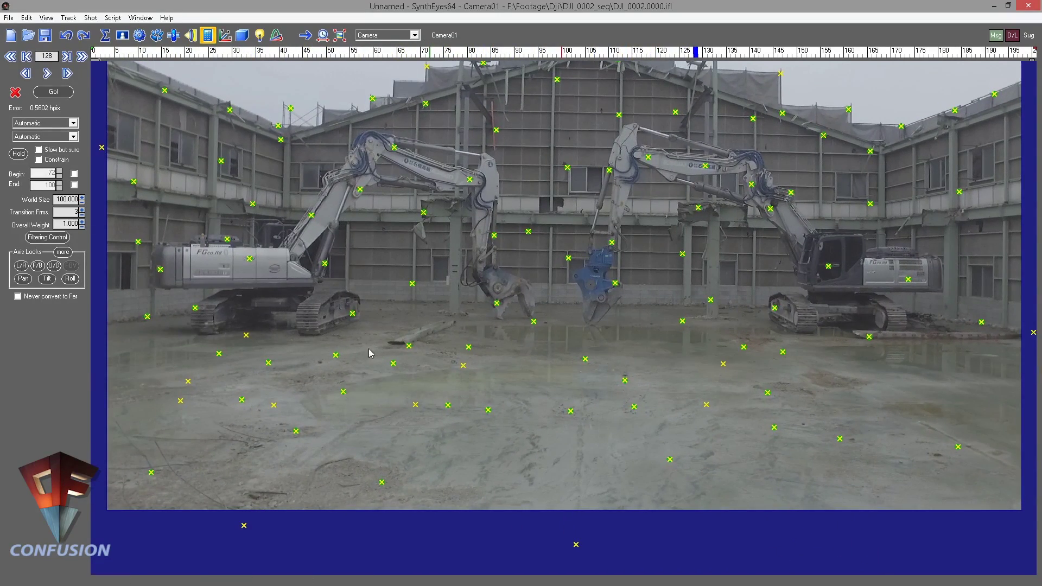
pyautogui.click(676, 54)
pyautogui.moveTo(620, 52)
pyautogui.mouseDown()
pyautogui.moveTo(383, 53)
pyautogui.moveTo(592, 70)
pyautogui.mouseUp()
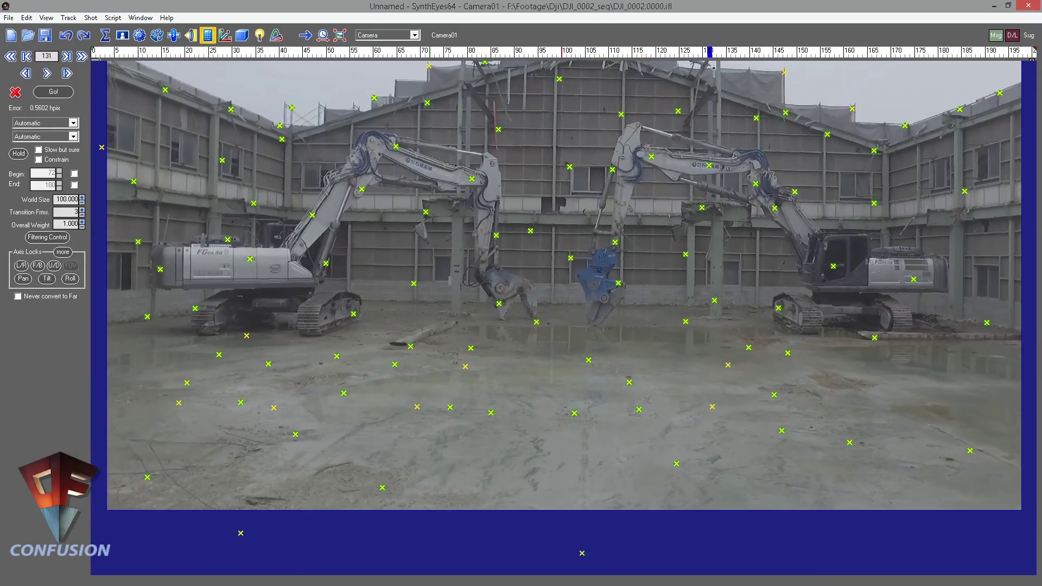
pyautogui.moveTo(844, 82); pyautogui.dragTo(118, 121)
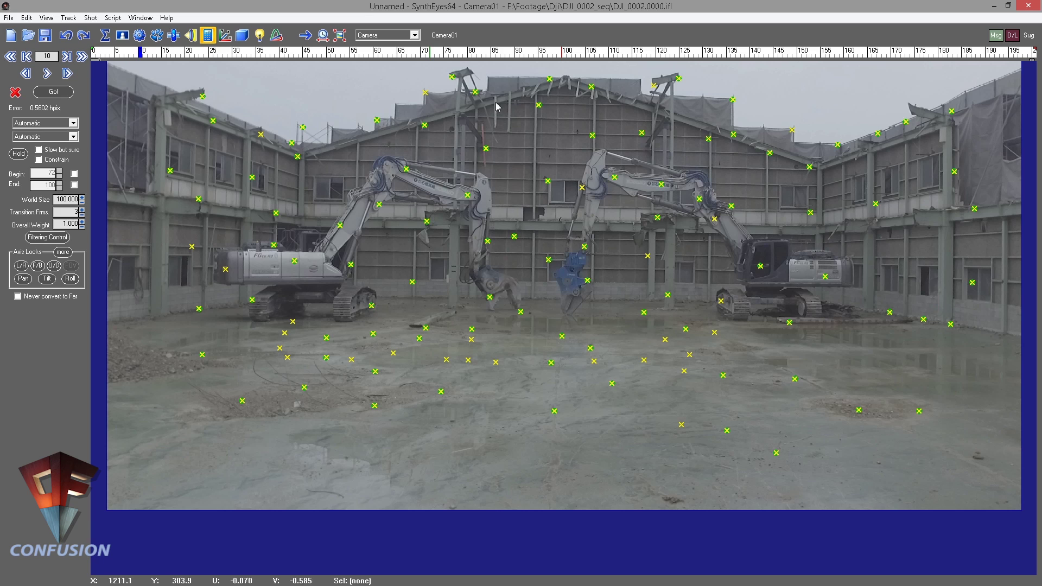
pyautogui.moveTo(96, 53)
pyautogui.mouseDown()
pyautogui.moveTo(130, 54)
pyautogui.moveTo(94, 54)
pyautogui.mouseUp()
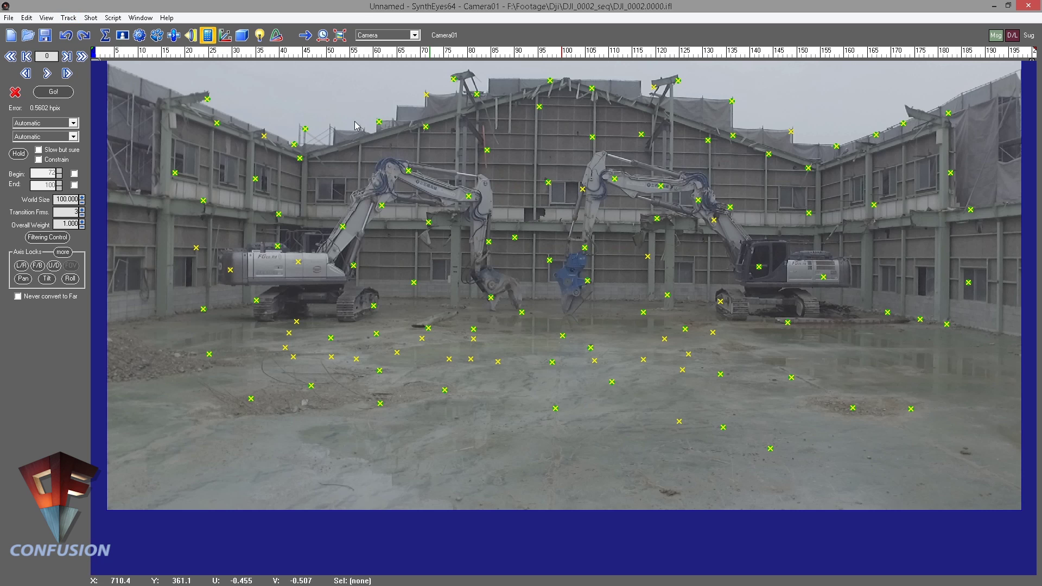
# Look over the solved points in the Quad layout and start the three-point coordinate system setup in the Camera view
pyautogui.click(381, 37)
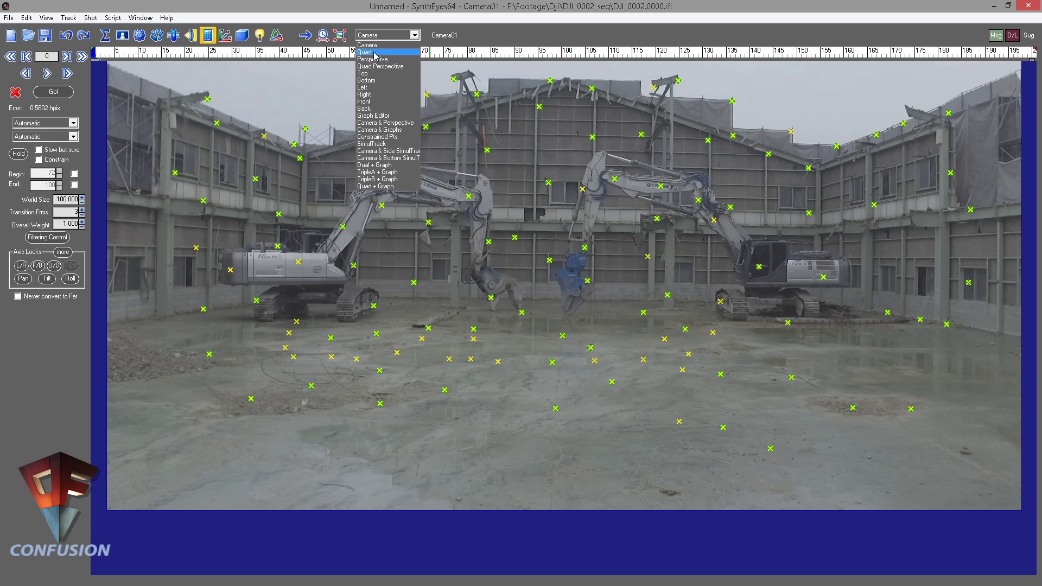
pyautogui.click(375, 52)
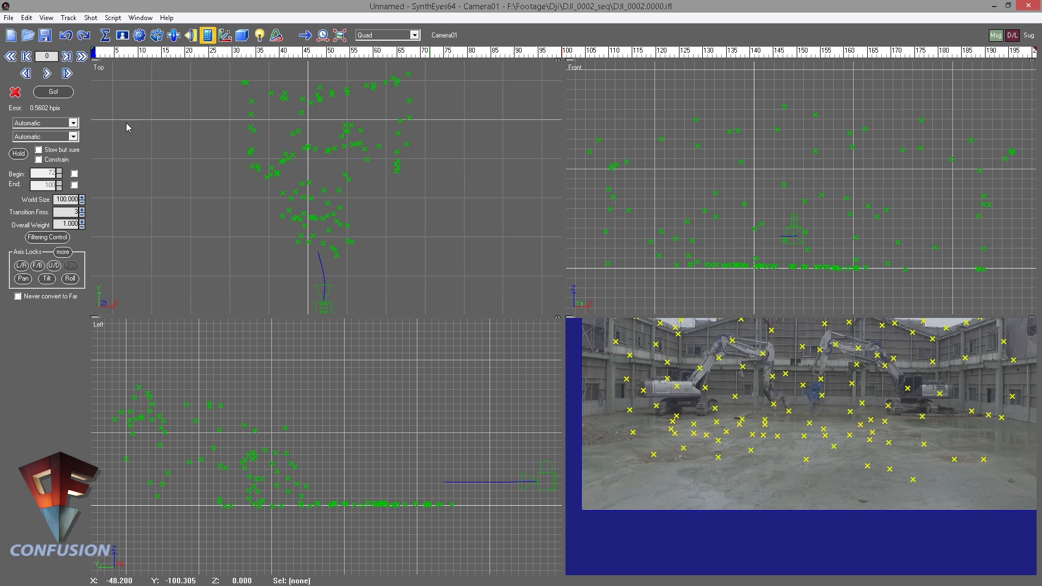
pyautogui.click(224, 35)
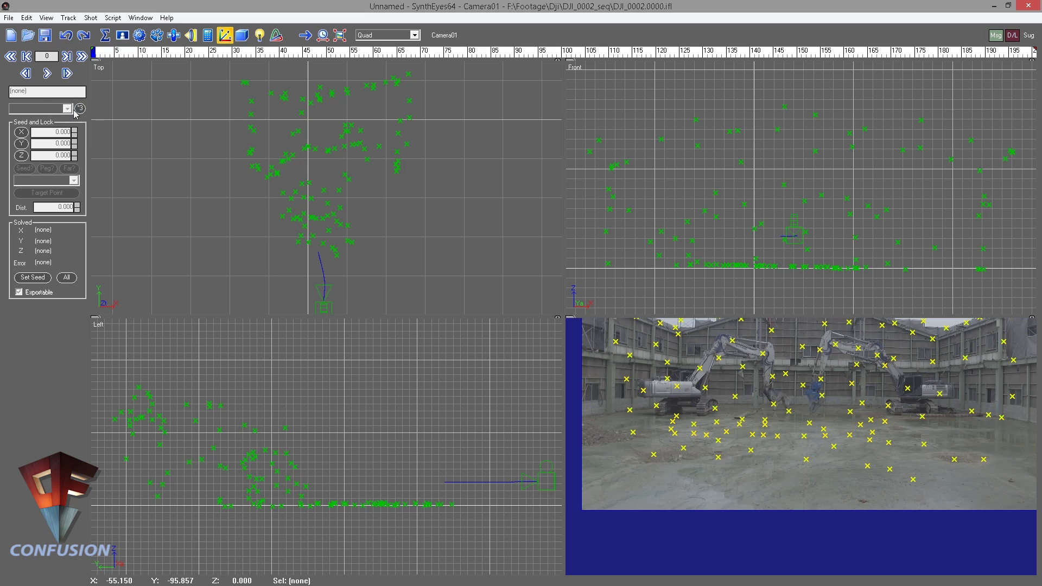
pyautogui.click(80, 109)
pyautogui.click(390, 40)
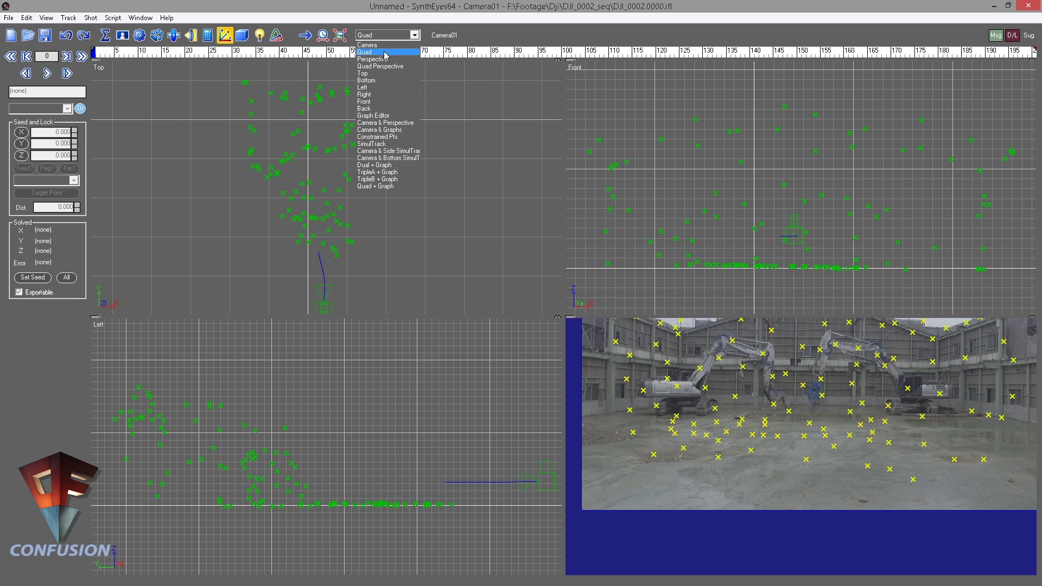
pyautogui.click(386, 54)
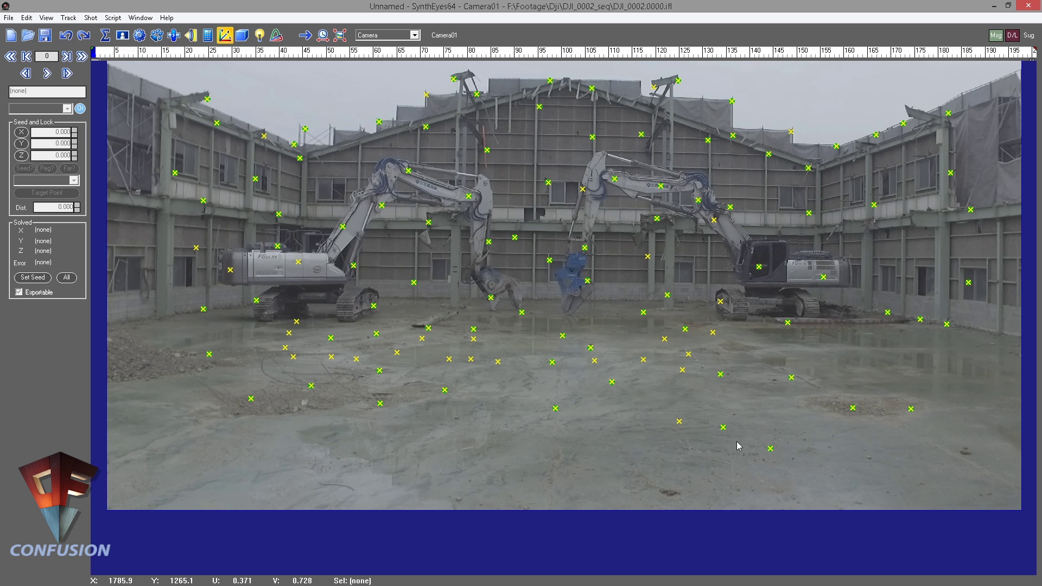
# Align the scene from three ground trackers: foreground one as origin, second locked at X 20, third on the XY plane, and apply it
pyautogui.click(768, 449)
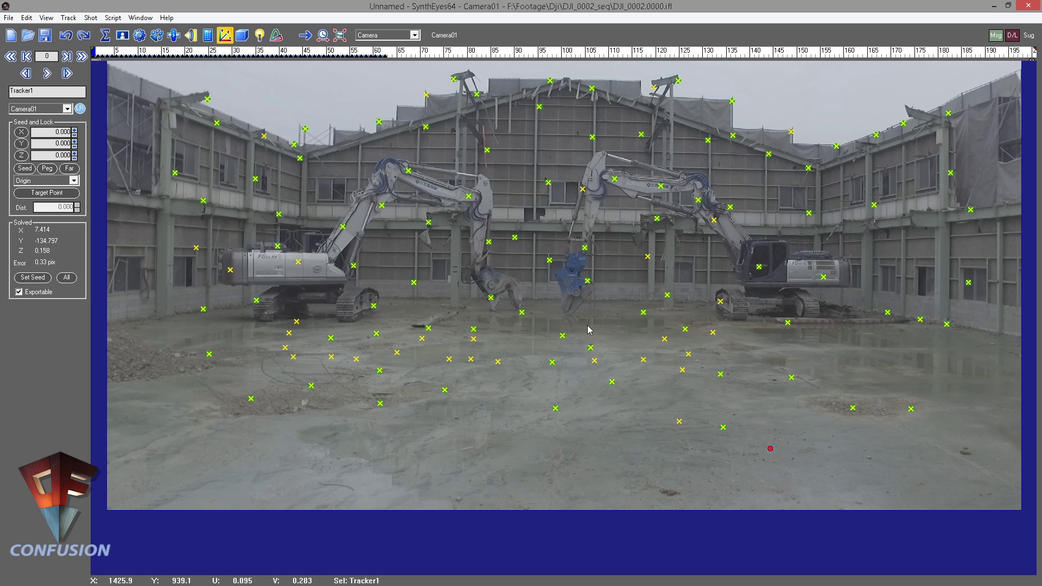
pyautogui.click(331, 356)
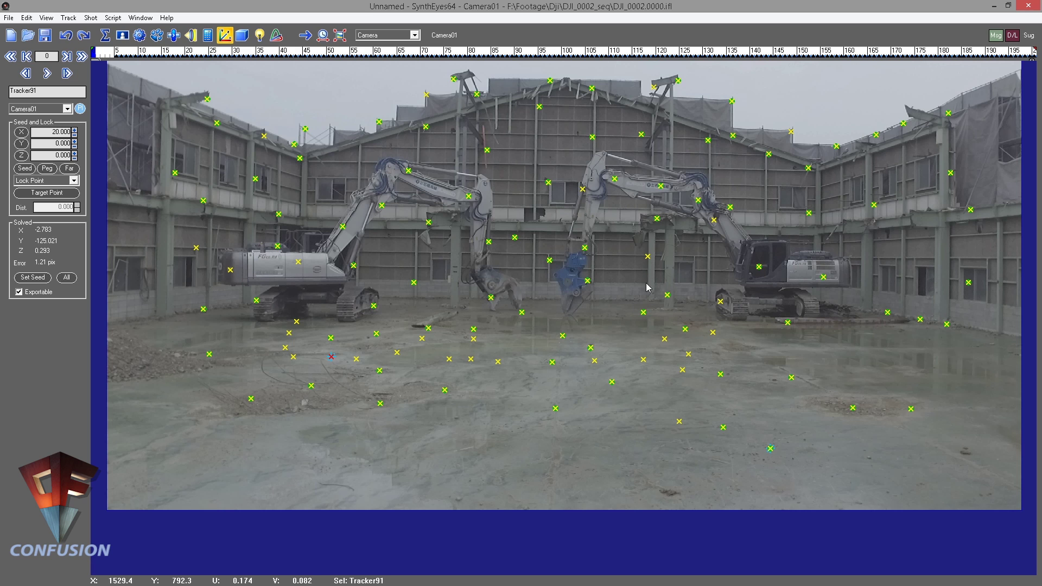
pyautogui.click(643, 312)
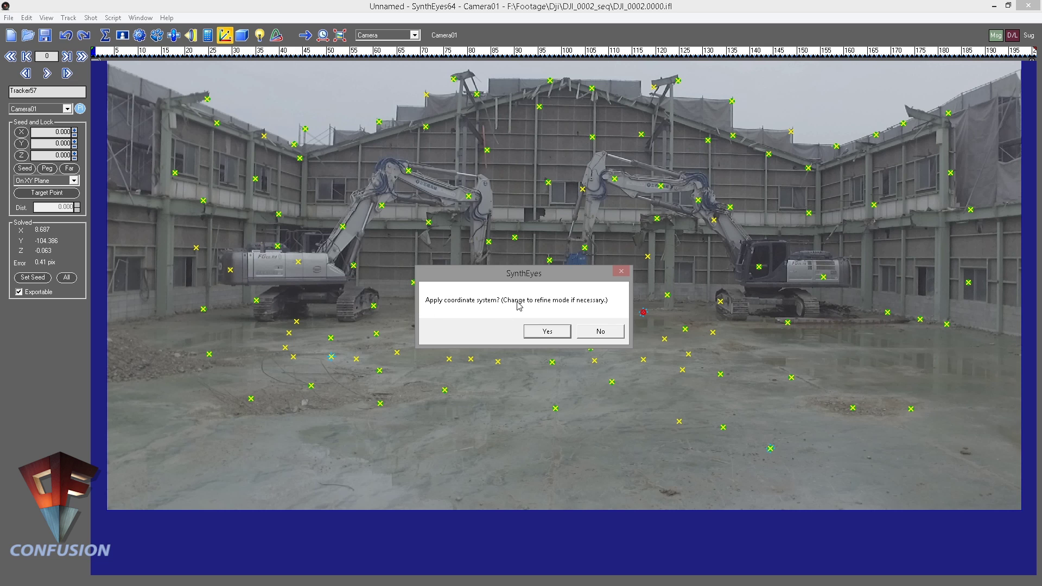
pyautogui.click(546, 332)
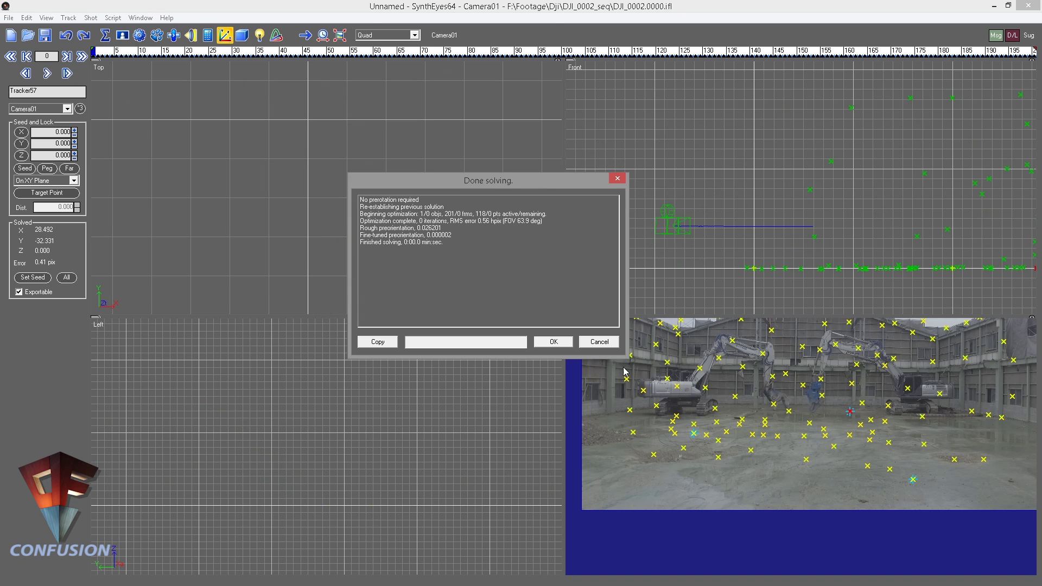
pyautogui.click(536, 341)
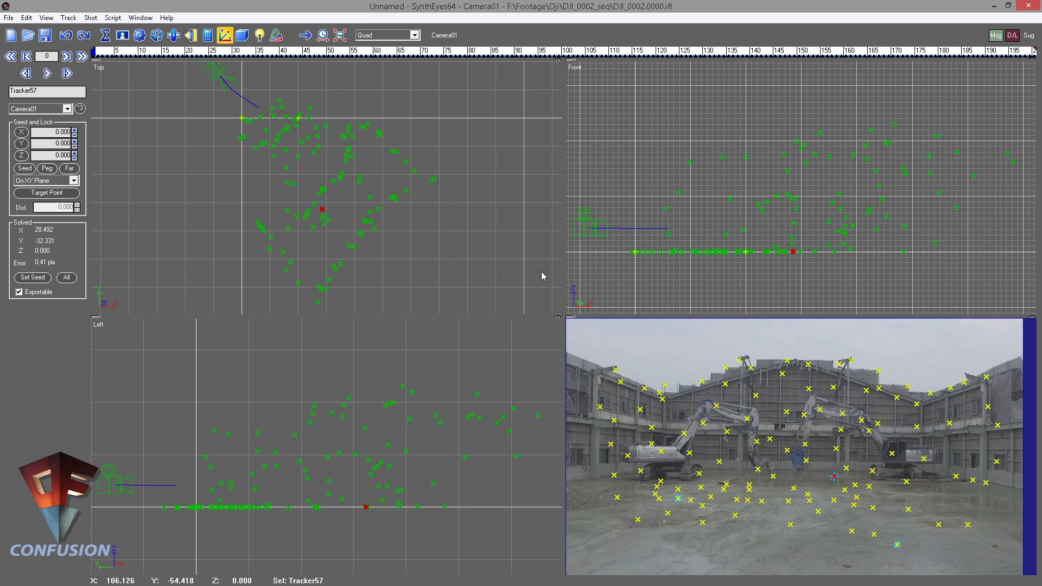
# Create a box about 5.4 x 4.2 x 3.8 units in the Top view, just beyond the tracker used for the ground plane
pyautogui.moveTo(363, 210); pyautogui.dragTo(446, 219)
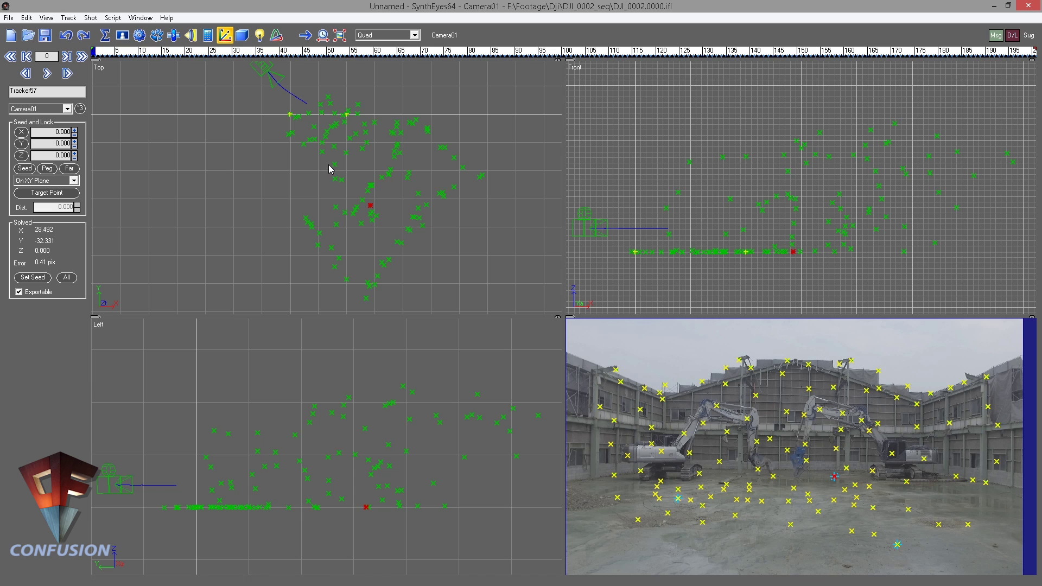
pyautogui.moveTo(372, 213); pyautogui.dragTo(426, 204)
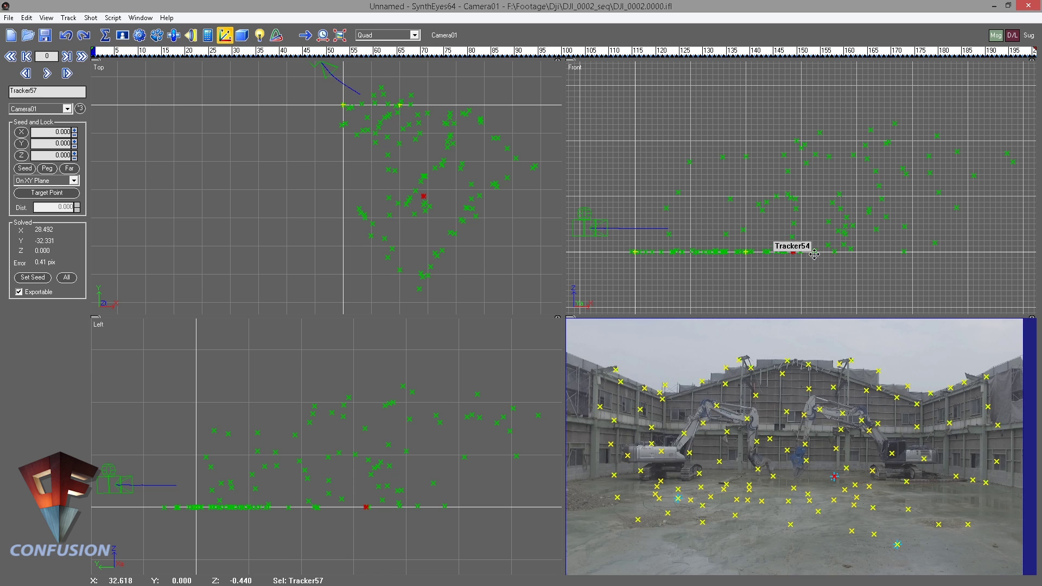
pyautogui.moveTo(398, 225); pyautogui.dragTo(364, 230)
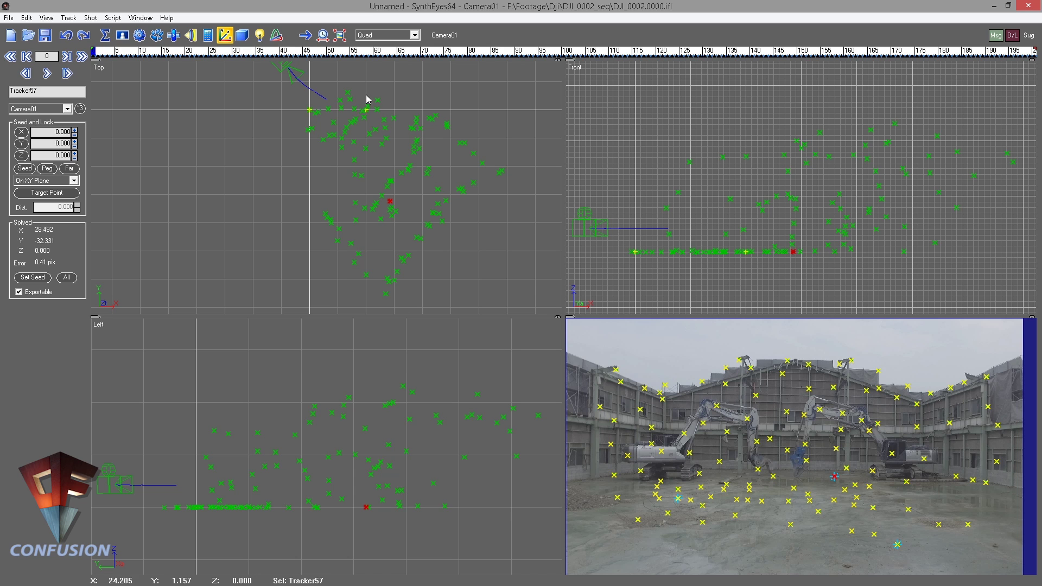
pyautogui.click(242, 35)
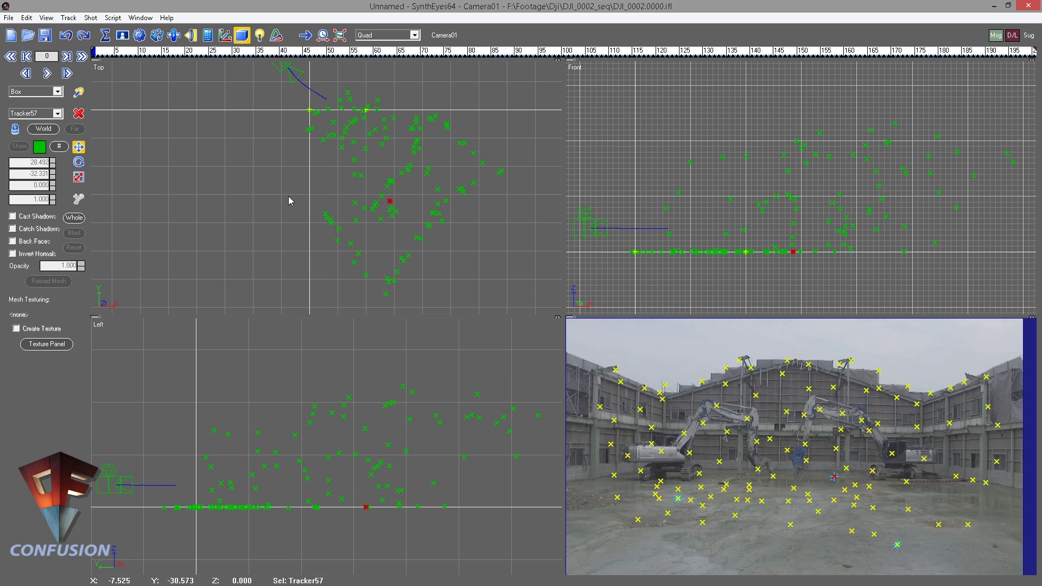
pyautogui.click(79, 93)
pyautogui.moveTo(385, 174)
pyautogui.mouseDown()
pyautogui.moveTo(402, 187)
pyautogui.moveTo(396, 194)
pyautogui.moveTo(408, 189)
pyautogui.moveTo(392, 172)
pyautogui.moveTo(389, 195)
pyautogui.moveTo(407, 192)
pyautogui.moveTo(406, 182)
pyautogui.moveTo(383, 189)
pyautogui.moveTo(371, 202)
pyautogui.moveTo(381, 211)
pyautogui.moveTo(384, 196)
pyautogui.mouseUp()
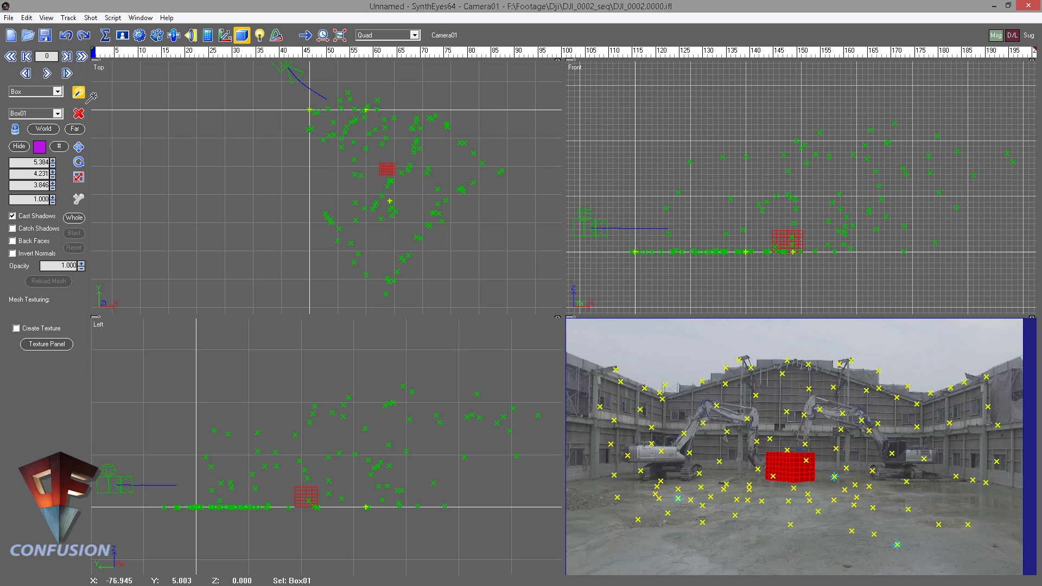
# Move the box in the Top view to about X 7.28, Y -12.11, close to the camera path
pyautogui.click(78, 177)
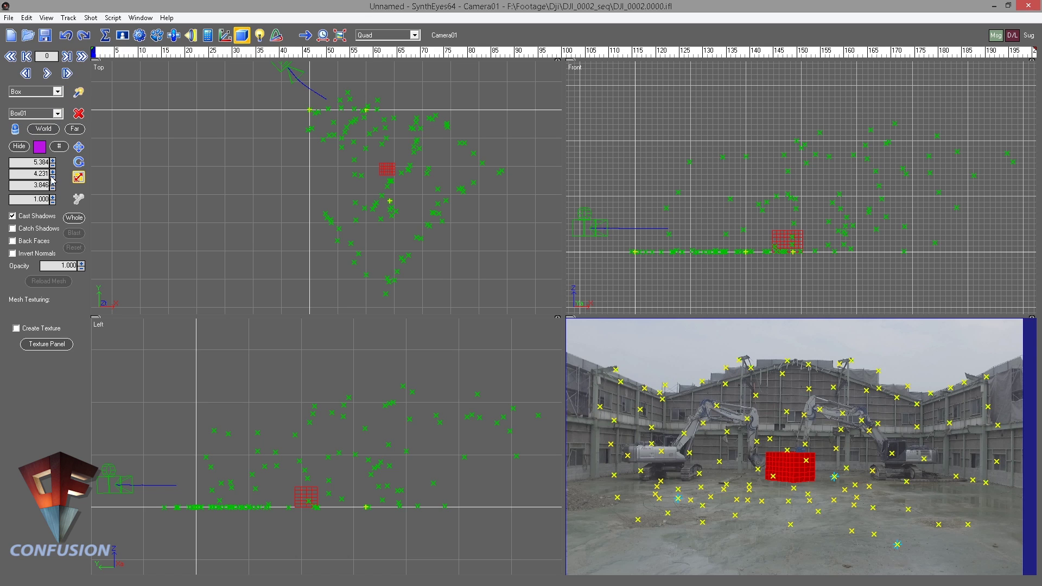
pyautogui.click(80, 150)
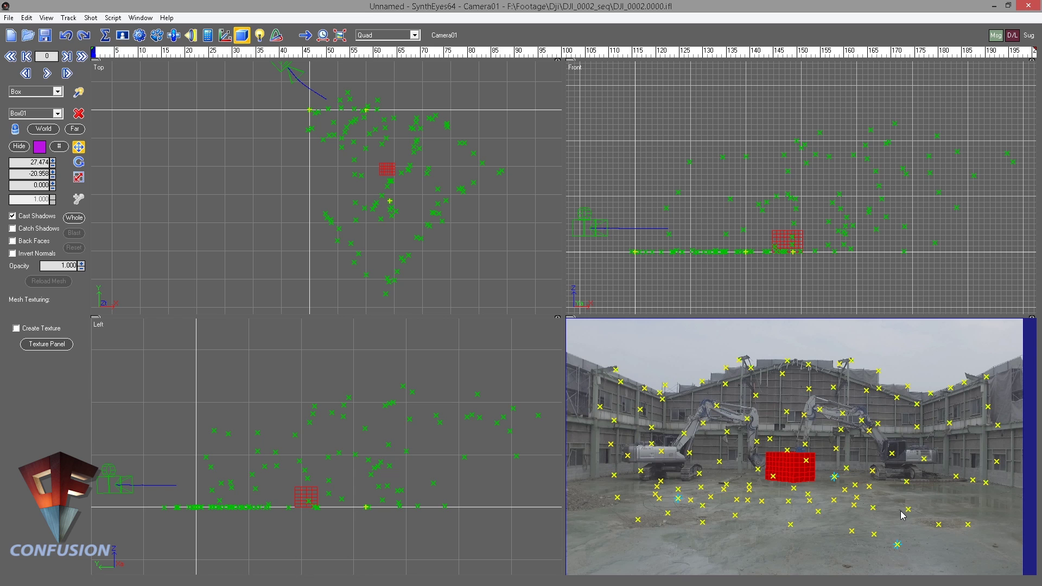
pyautogui.moveTo(382, 168); pyautogui.dragTo(315, 180)
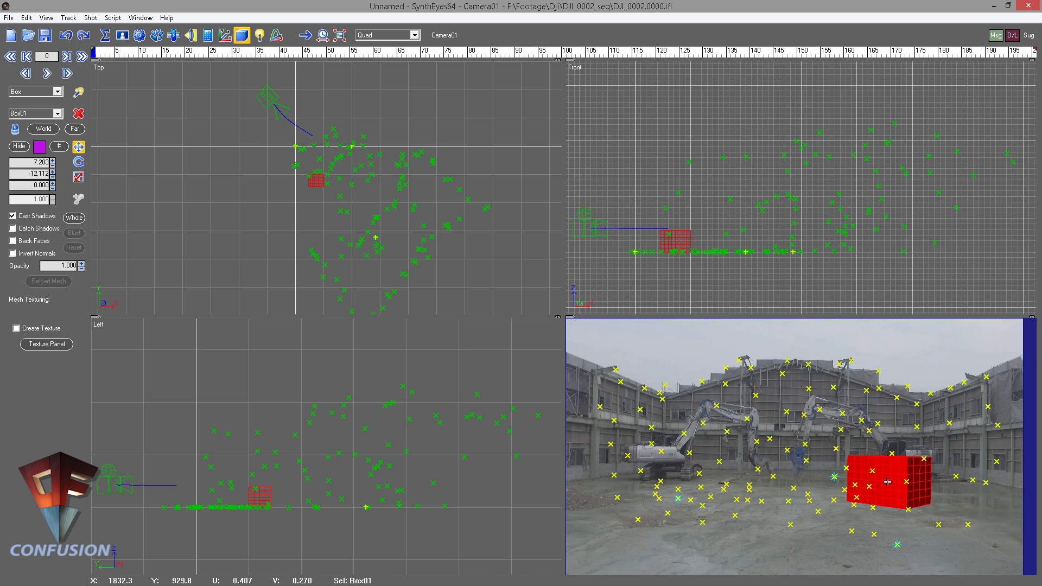
# Nudge the box's position values while viewing the full Camera view, setting its Y position to -11.112
pyautogui.click(387, 35)
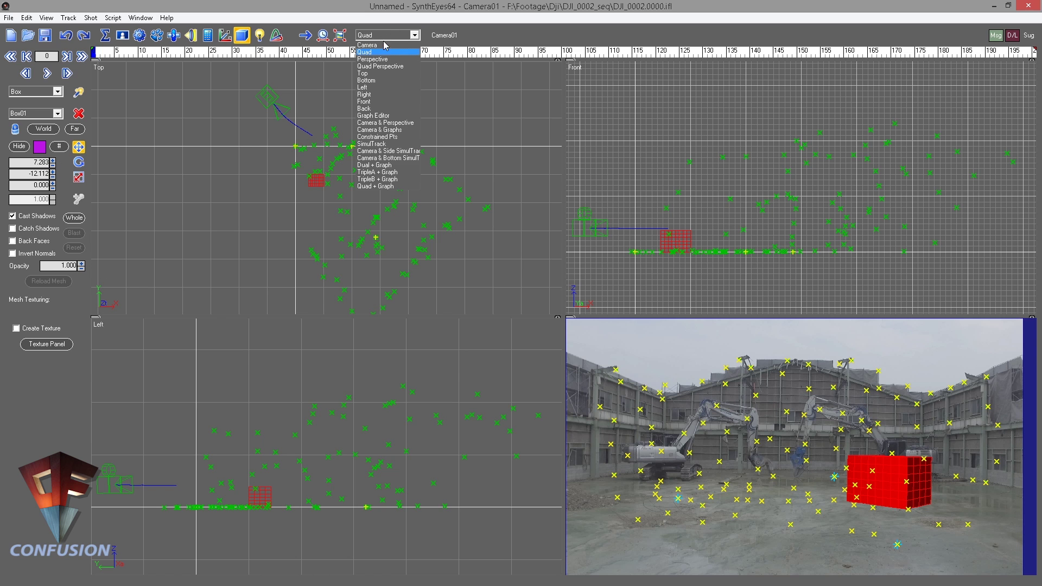
pyautogui.click(375, 42)
pyautogui.click(52, 160)
pyautogui.click(52, 161)
pyautogui.click(52, 165)
pyautogui.click(52, 172)
pyautogui.click(52, 183)
pyautogui.click(52, 188)
pyautogui.click(52, 172)
pyautogui.click(52, 176)
pyautogui.click(52, 165)
pyautogui.click(52, 172)
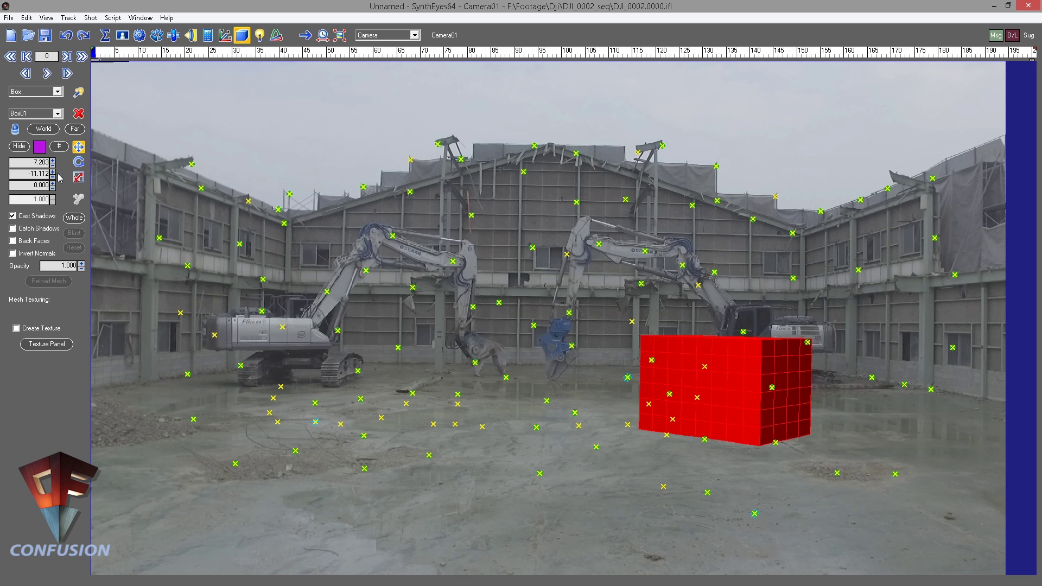
# Return to the Quad layout and move the box in the Top view to X 7.581, Y -11.455
pyautogui.press('q')
pyautogui.moveTo(316, 170); pyautogui.dragTo(441, 193)
pyautogui.scroll(6, 347, 163)
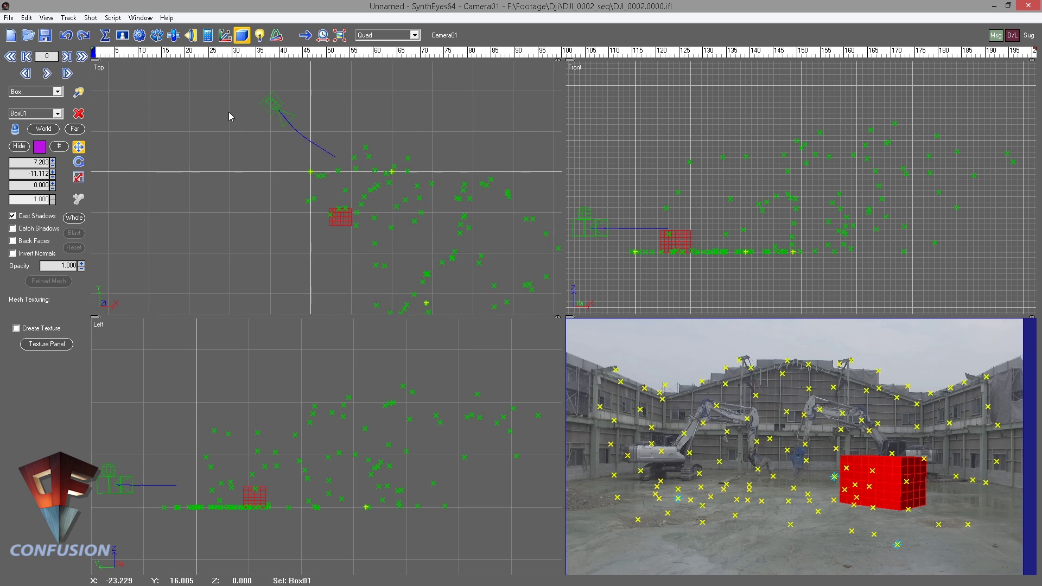
pyautogui.scroll(3, 299, 186)
pyautogui.moveTo(290, 166); pyautogui.dragTo(313, 184)
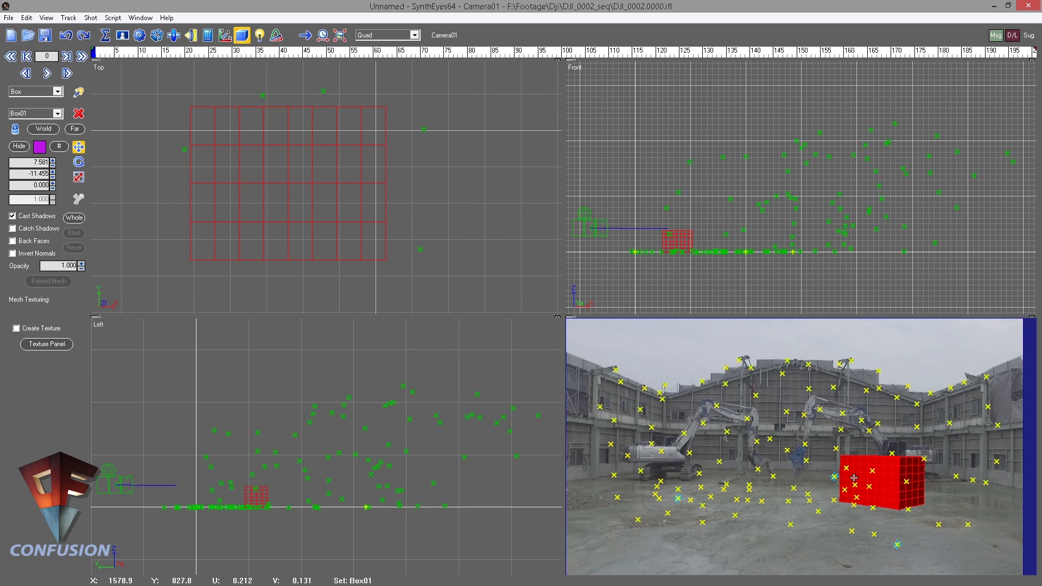
# Show the shot in the single Camera view and scrub the timeline to check how the box sticks to the ground
pyautogui.click(415, 34)
pyautogui.click(438, 72)
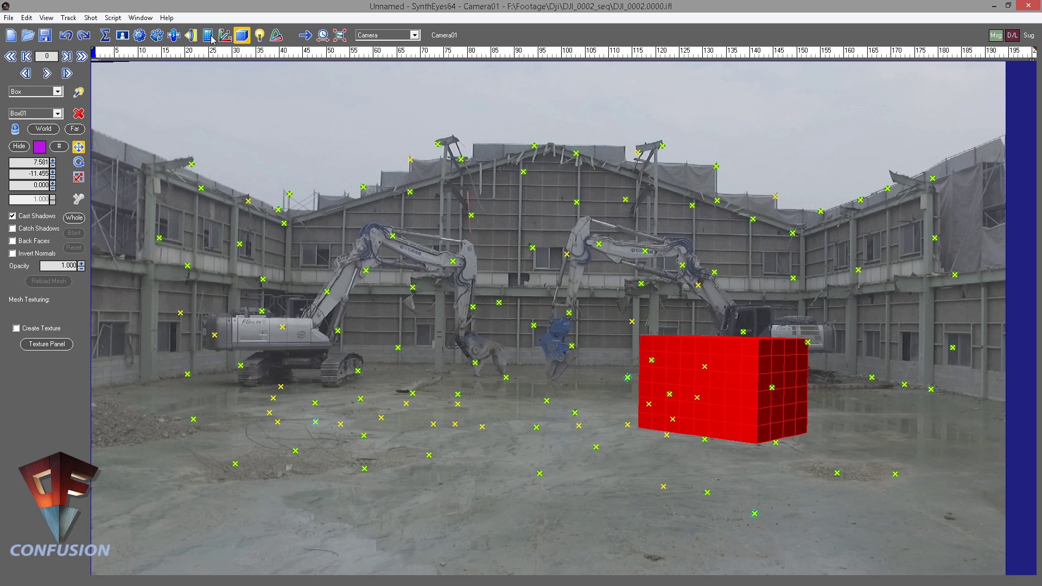
pyautogui.click(111, 53)
pyautogui.moveTo(111, 52); pyautogui.dragTo(161, 149)
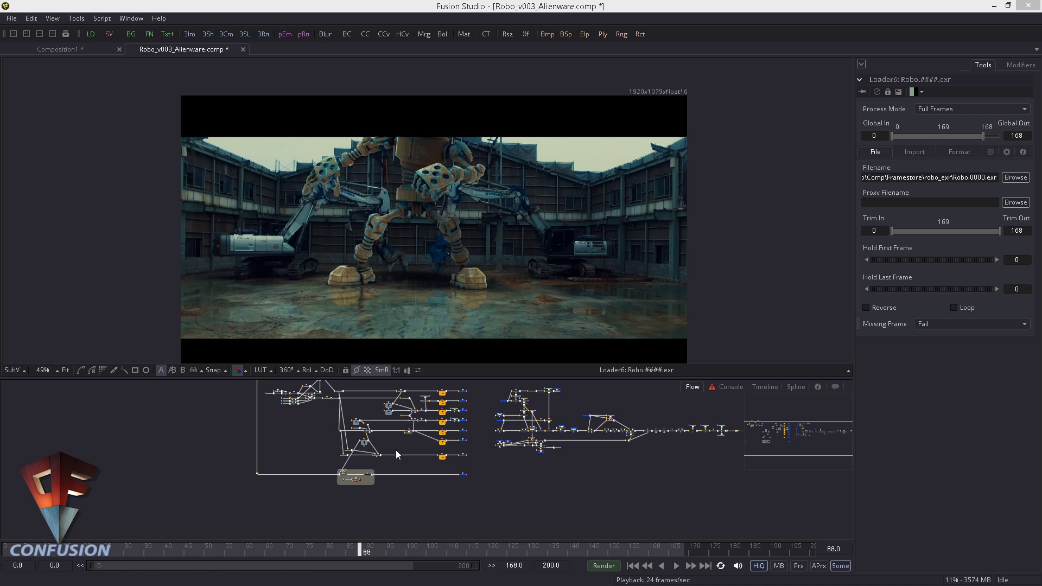
# In Fusion Studio's Robo_v003_Alienware.comp, add a Camera Tracker node inside the Matchmove group
pyautogui.scroll(4, 523, 515)
pyautogui.moveTo(494, 500); pyautogui.dragTo(478, 488)
pyautogui.moveTo(503, 380); pyautogui.dragTo(492, 404)
pyautogui.moveTo(497, 486); pyautogui.dragTo(528, 533)
pyautogui.moveTo(414, 417); pyautogui.dragTo(392, 441)
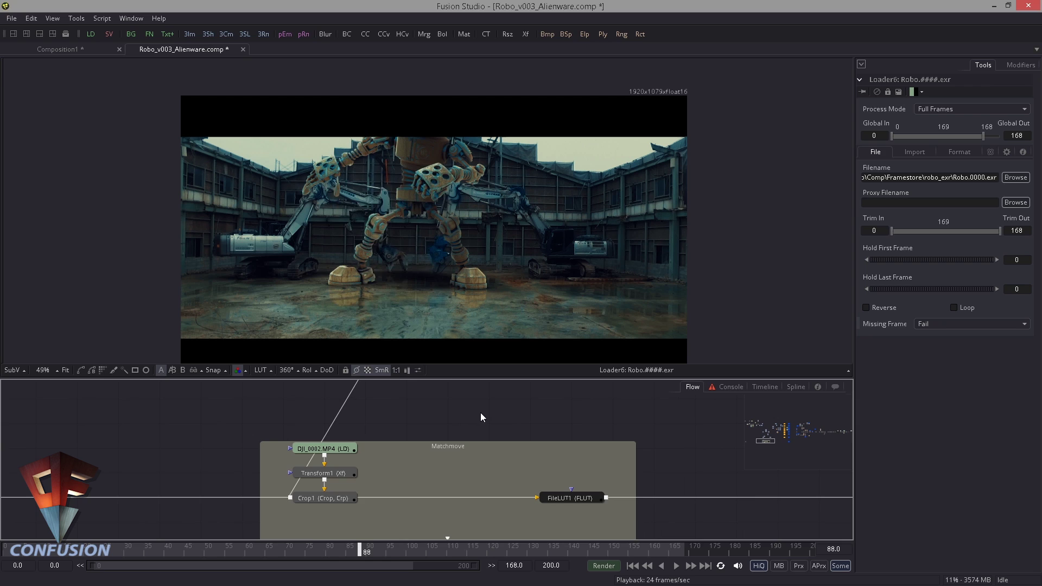
pyautogui.hotkey('ctrl', 'space')
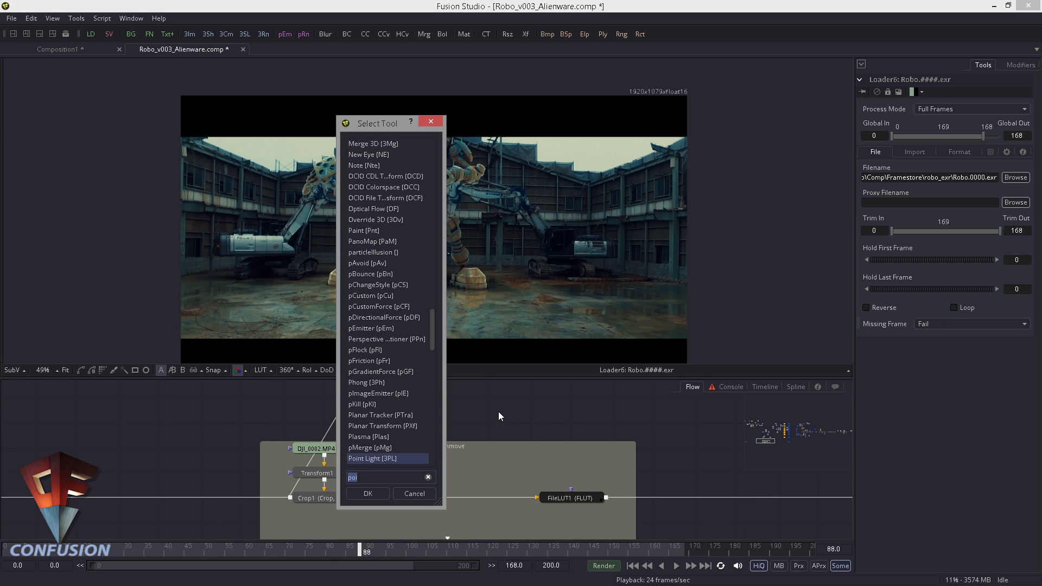
pyautogui.write('camer')
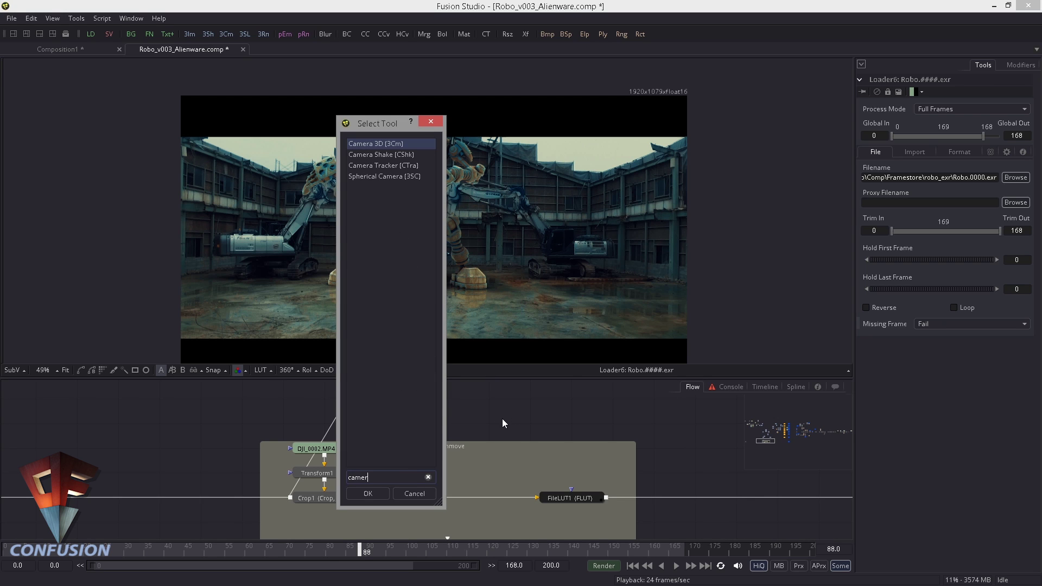
pyautogui.press('Down')
pyautogui.press('Down')
pyautogui.press('Return')
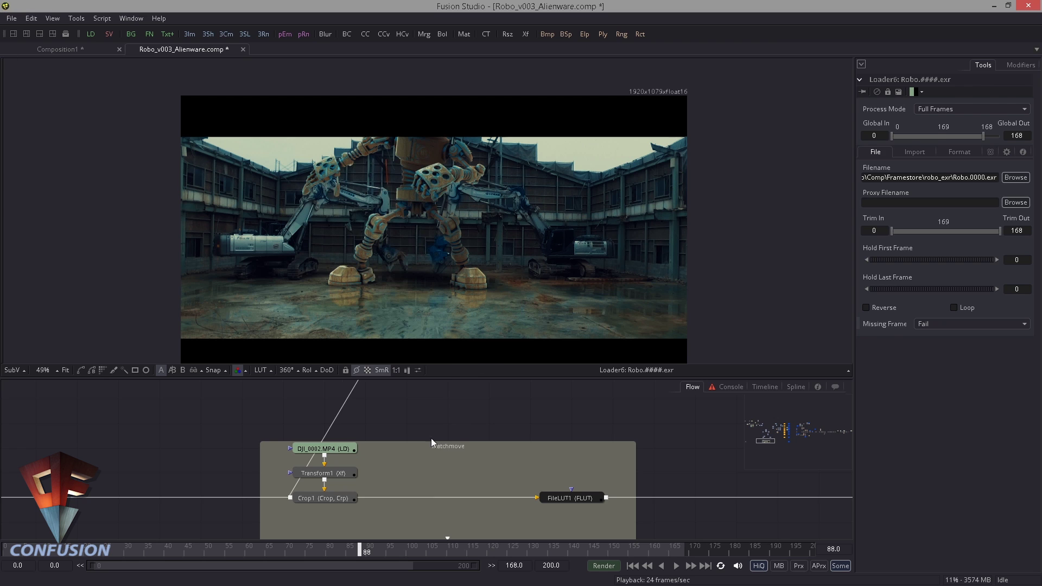
pyautogui.moveTo(439, 420); pyautogui.dragTo(446, 446)
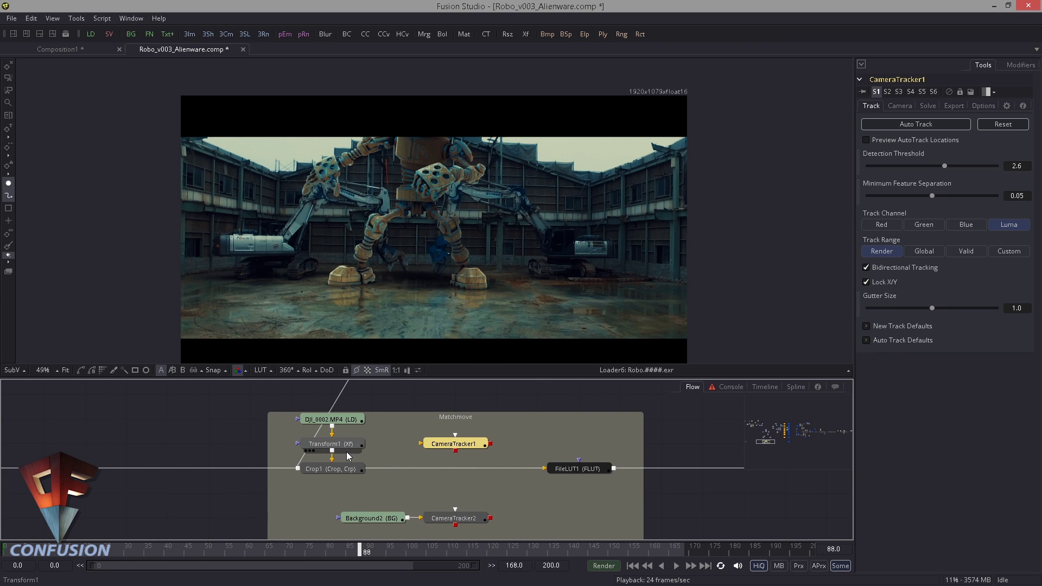
# Connect the Crop1 output to CameraTracker1 and display the tracker in the viewer at frame 0, fitted to the view
pyautogui.moveTo(297, 473); pyautogui.dragTo(435, 441)
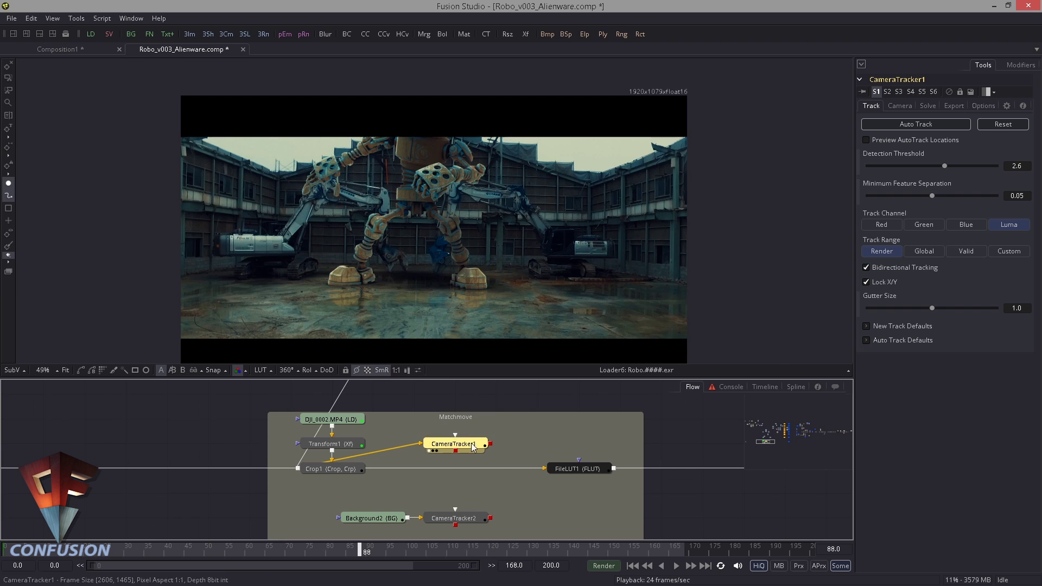
pyautogui.press('1')
pyautogui.click(631, 567)
pyautogui.hotkey('ctrl', 'f')
pyautogui.moveTo(405, 242); pyautogui.dragTo(447, 243)
pyautogui.click(478, 446)
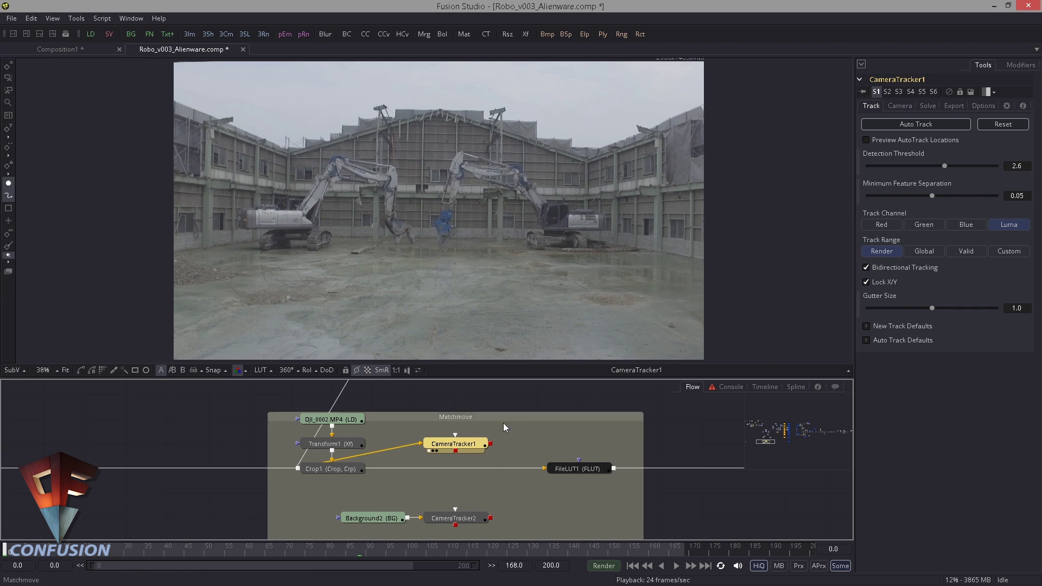
# Move Background2 and CameraTracker2 out of the Matchmove group and place CameraTracker1 lower inside it
pyautogui.moveTo(252, 476); pyautogui.dragTo(599, 500)
pyautogui.moveTo(504, 495); pyautogui.dragTo(184, 486)
pyautogui.click(186, 484)
pyautogui.moveTo(485, 424); pyautogui.dragTo(485, 499)
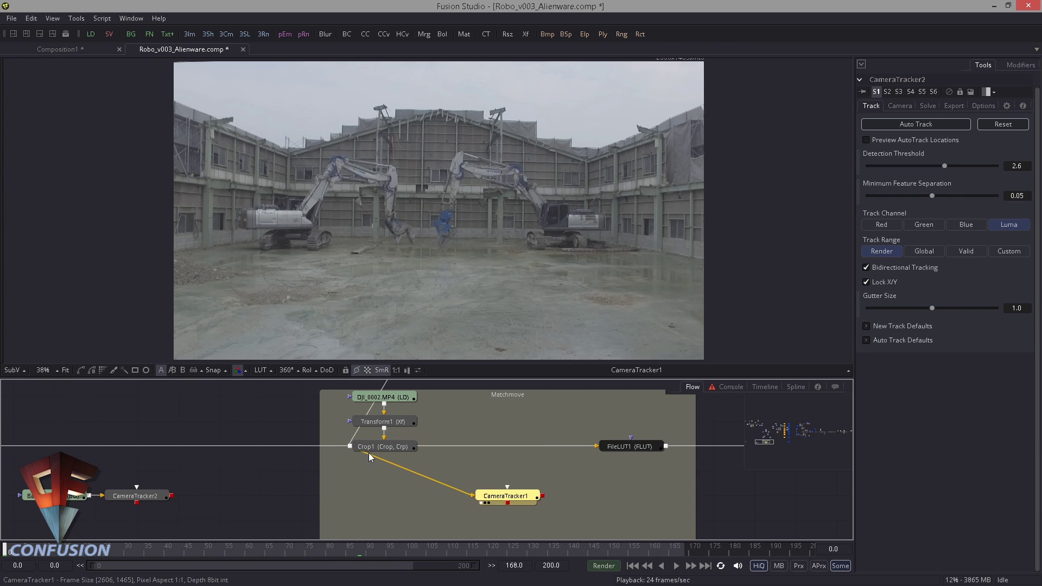
pyautogui.moveTo(280, 468); pyautogui.dragTo(294, 469)
pyautogui.moveTo(470, 441); pyautogui.dragTo(409, 448)
pyautogui.moveTo(428, 254); pyautogui.dragTo(416, 256)
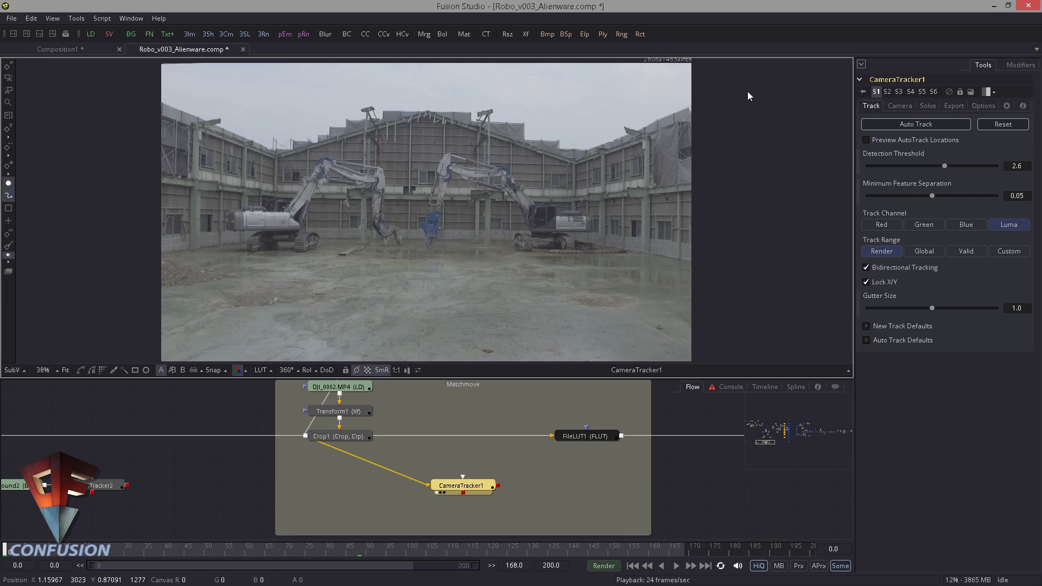
# Review CameraTracker1's Track, Camera, Solve, Export and Options settings, ending on the Camera settings
pyautogui.click(900, 105)
pyautogui.click(927, 105)
pyautogui.click(954, 106)
pyautogui.click(982, 105)
pyautogui.click(953, 105)
pyautogui.click(928, 105)
pyautogui.click(899, 105)
pyautogui.click(871, 105)
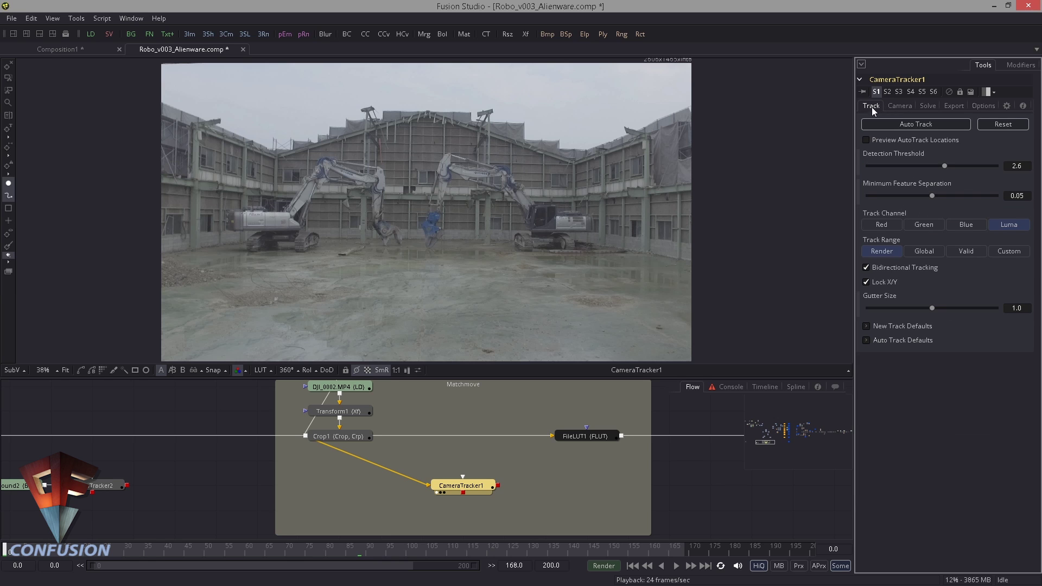
pyautogui.click(899, 105)
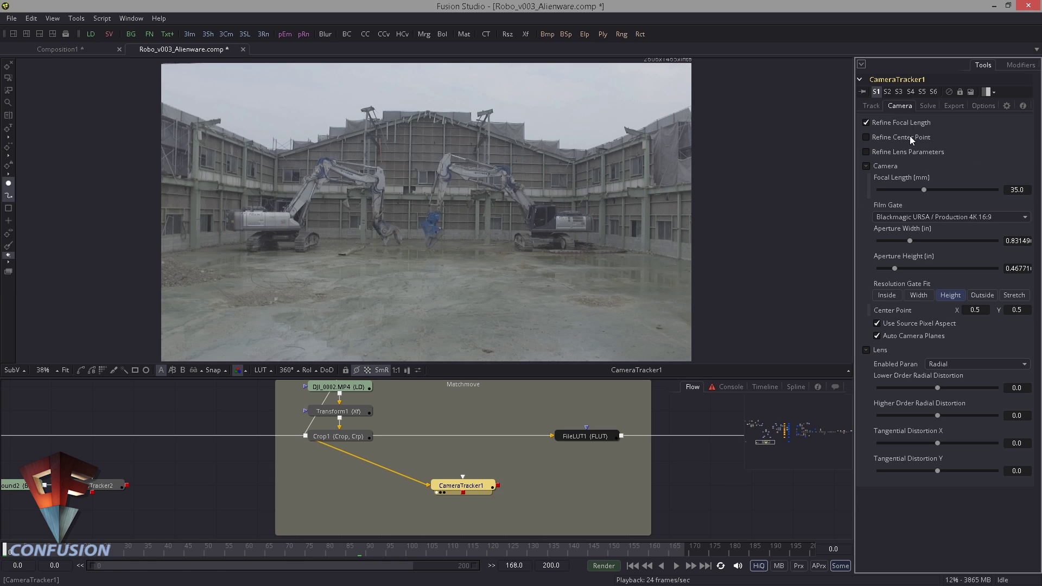
# Run Auto Track on CameraTracker1 over the render range and return to frame 0
pyautogui.click(927, 106)
pyautogui.click(953, 105)
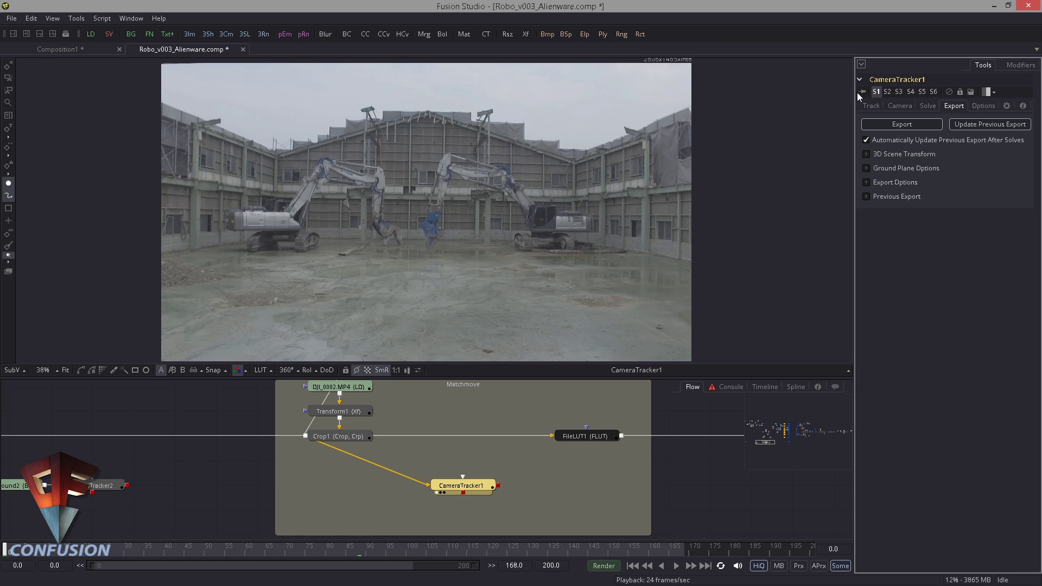
pyautogui.click(982, 105)
pyautogui.click(928, 105)
pyautogui.click(899, 105)
pyautogui.click(876, 105)
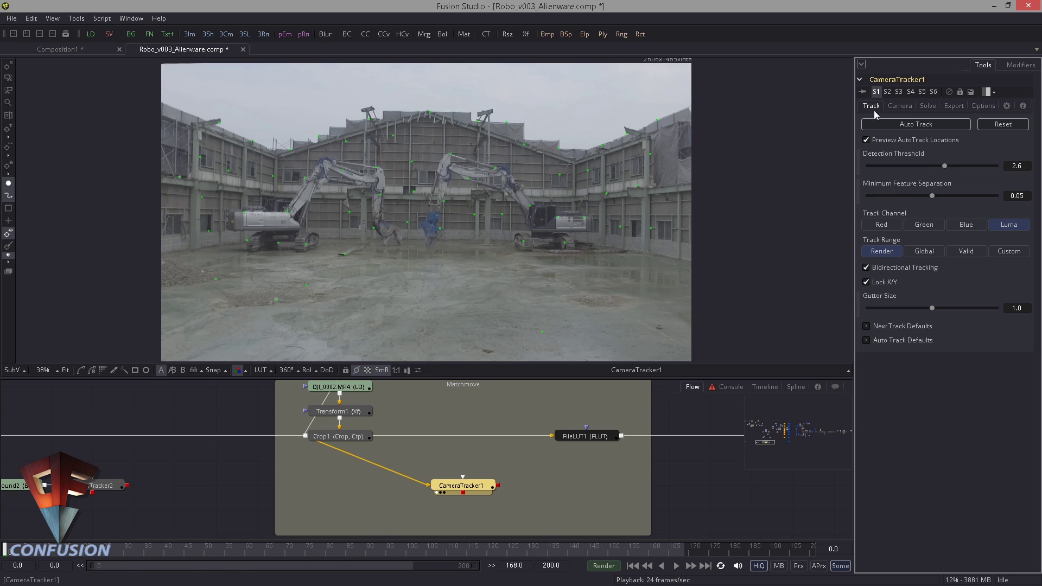
pyautogui.click(911, 125)
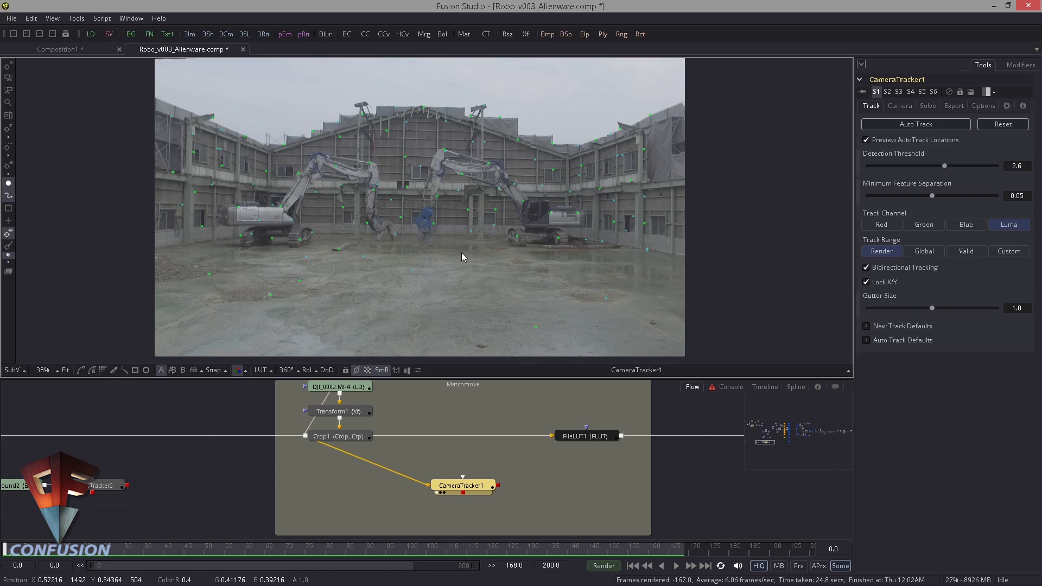
pyautogui.moveTo(30, 548); pyautogui.dragTo(6, 547)
# Switch to SynthEyes, scrub the solved shot to frame 72 to compare its tracking points, and return to Fusion Studio
pyautogui.moveTo(634, 250)
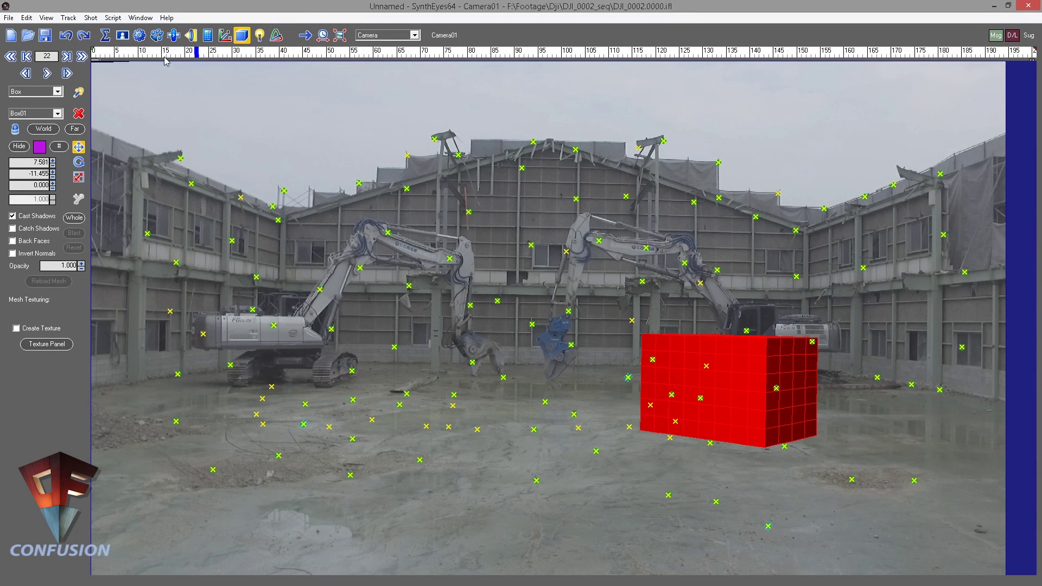
pyautogui.moveTo(103, 54); pyautogui.dragTo(430, 72)
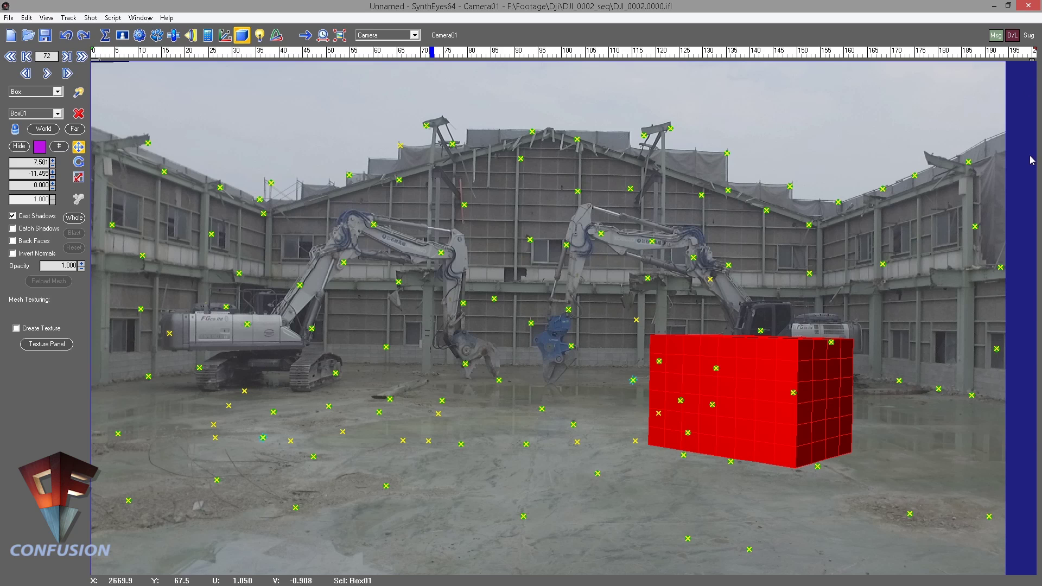
pyautogui.hotkey('alt', 'Tab')
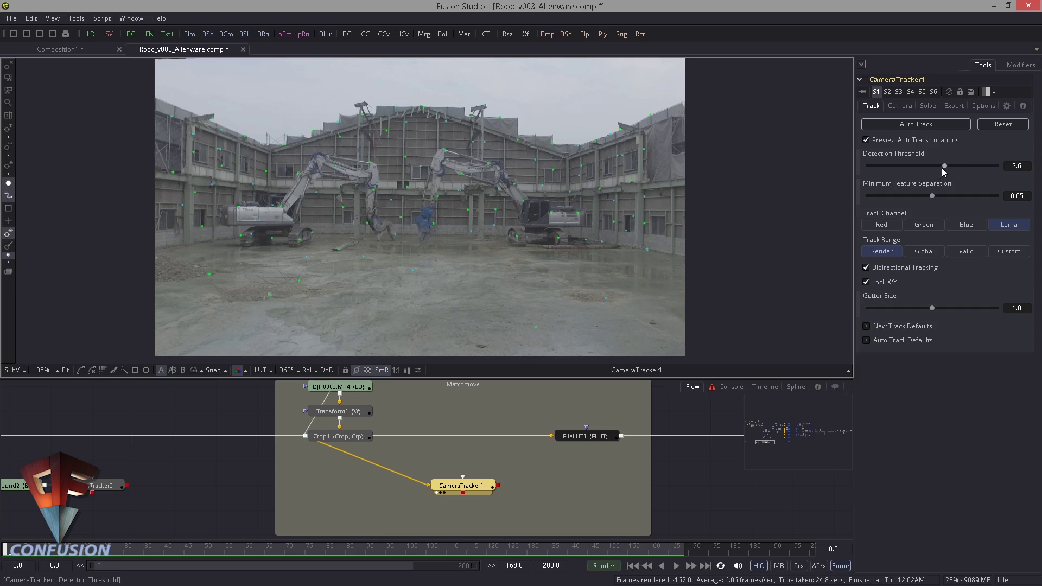
# Lower CameraTracker1's detection threshold to 2.235 and minimum feature separation to 0.0466, and rerun Auto Track
pyautogui.moveTo(944, 166); pyautogui.dragTo(923, 199)
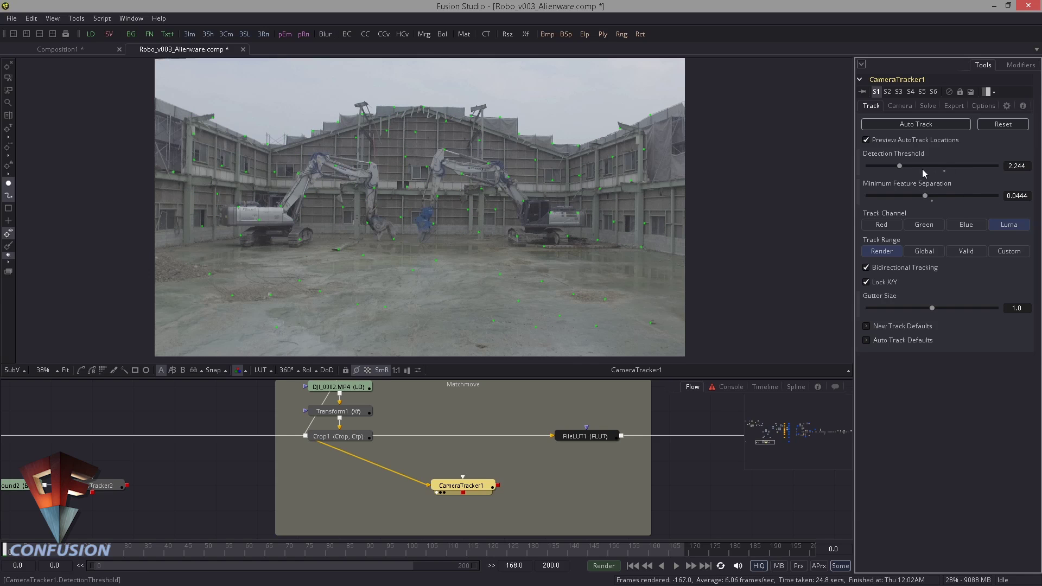
pyautogui.moveTo(925, 198); pyautogui.dragTo(927, 200)
pyautogui.moveTo(901, 167); pyautogui.dragTo(929, 197)
pyautogui.moveTo(931, 197); pyautogui.dragTo(929, 198)
pyautogui.moveTo(896, 165); pyautogui.dragTo(895, 165)
pyautogui.click(906, 125)
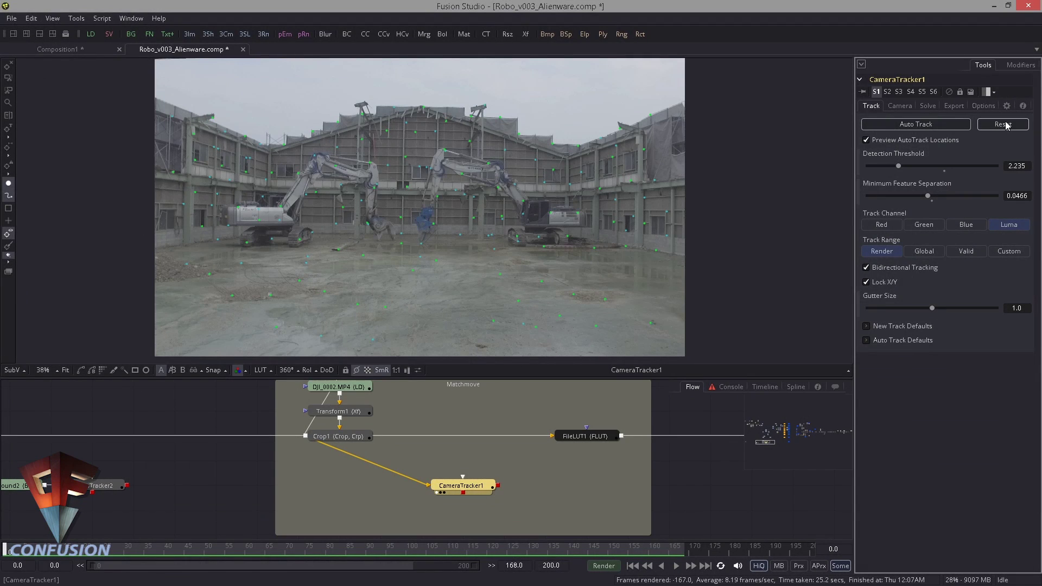
# Copy the 9.1124 mm focal length from CameraTracker2's camera settings into CameraTracker1
pyautogui.click(898, 107)
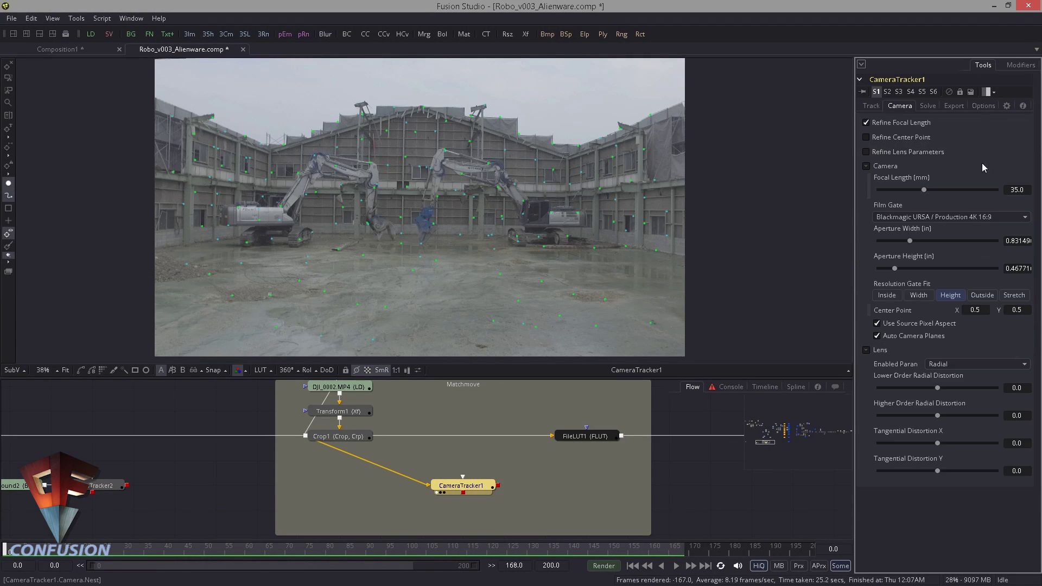
pyautogui.moveTo(237, 486); pyautogui.dragTo(330, 476)
pyautogui.moveTo(210, 474); pyautogui.dragTo(288, 476)
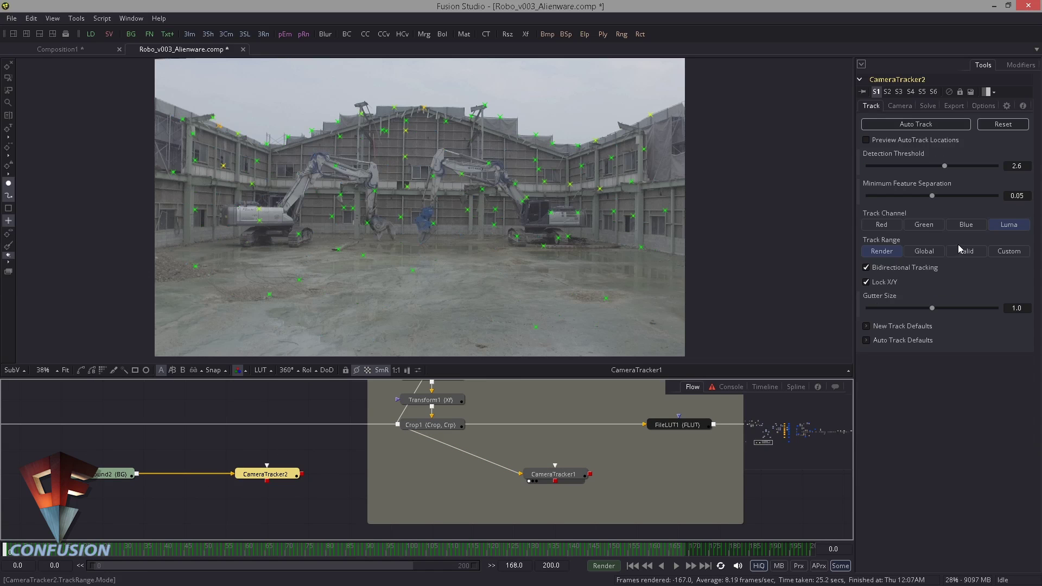
pyautogui.click(899, 106)
pyautogui.click(1016, 189)
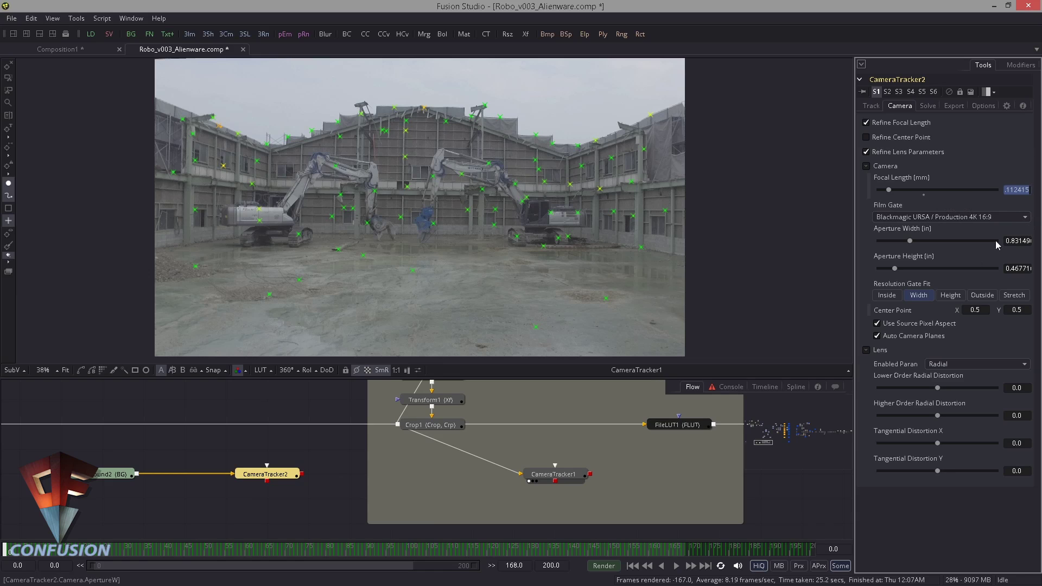
pyautogui.click(553, 474)
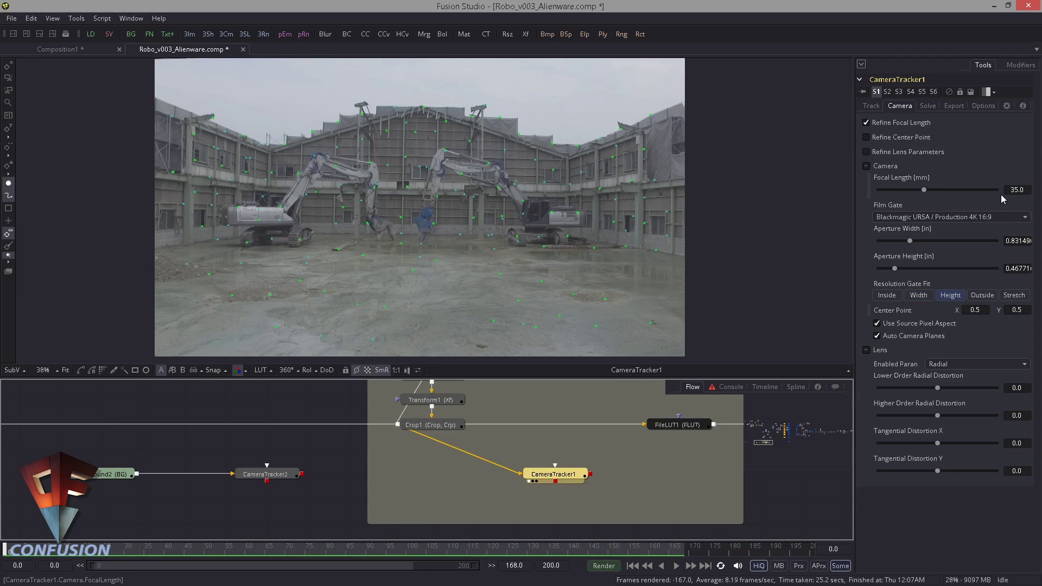
pyautogui.click(1016, 189)
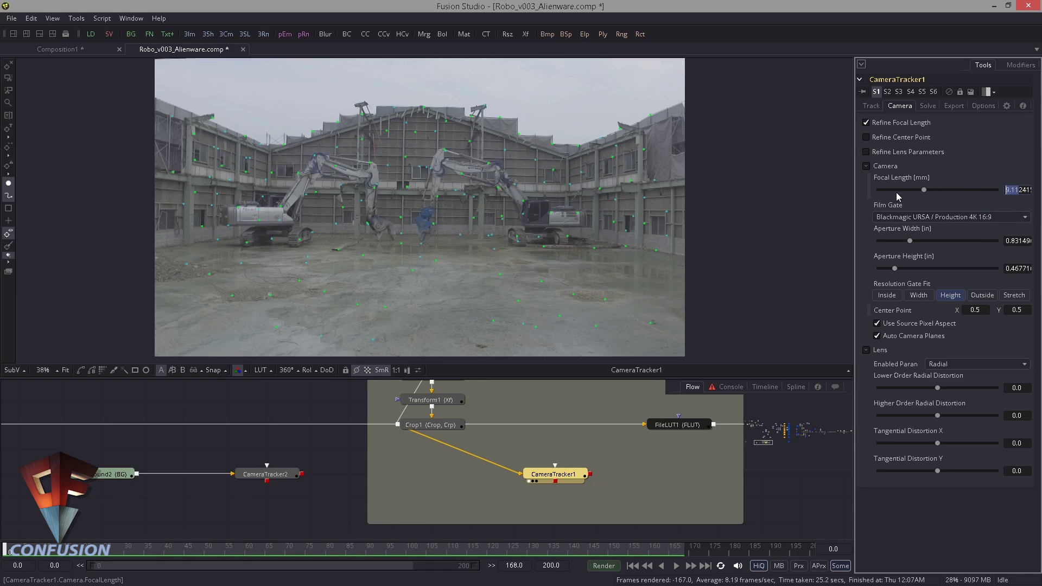
pyautogui.write('9921')
pyautogui.press('Tab')
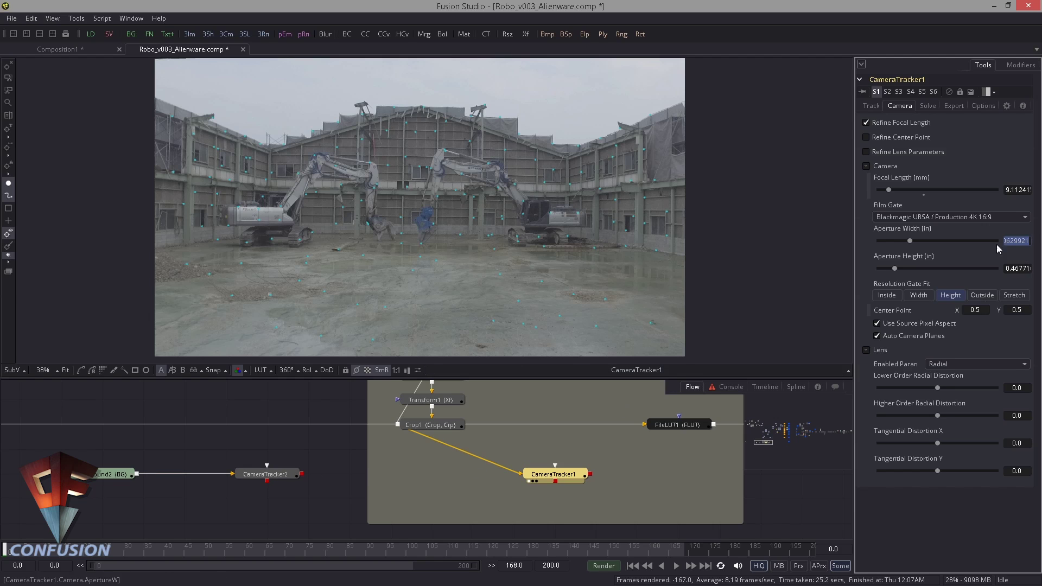
# Match CameraTracker1's resolution gate fit to CameraTracker2 by setting it to Width
pyautogui.click(278, 474)
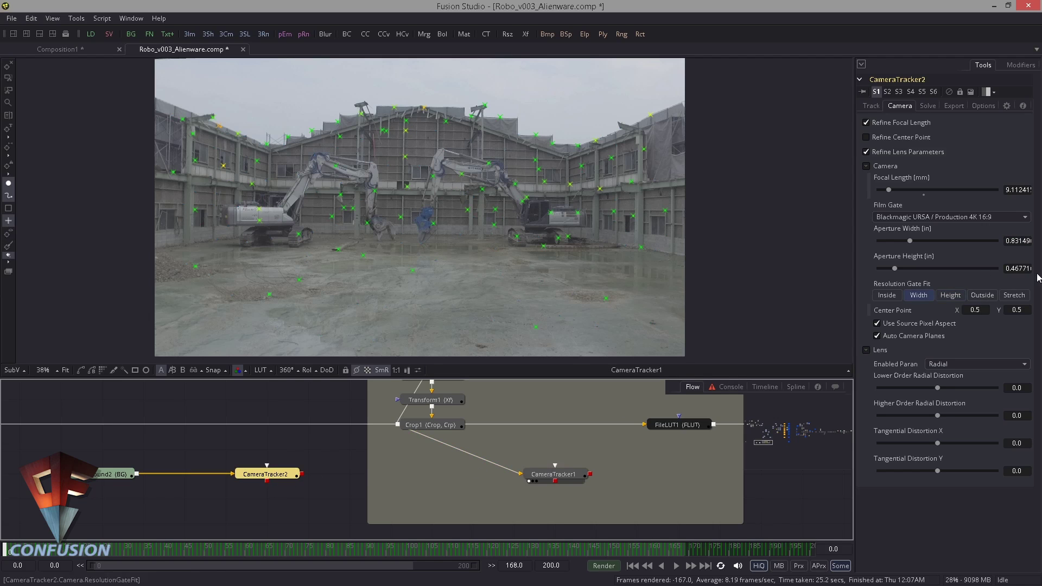
pyautogui.click(567, 474)
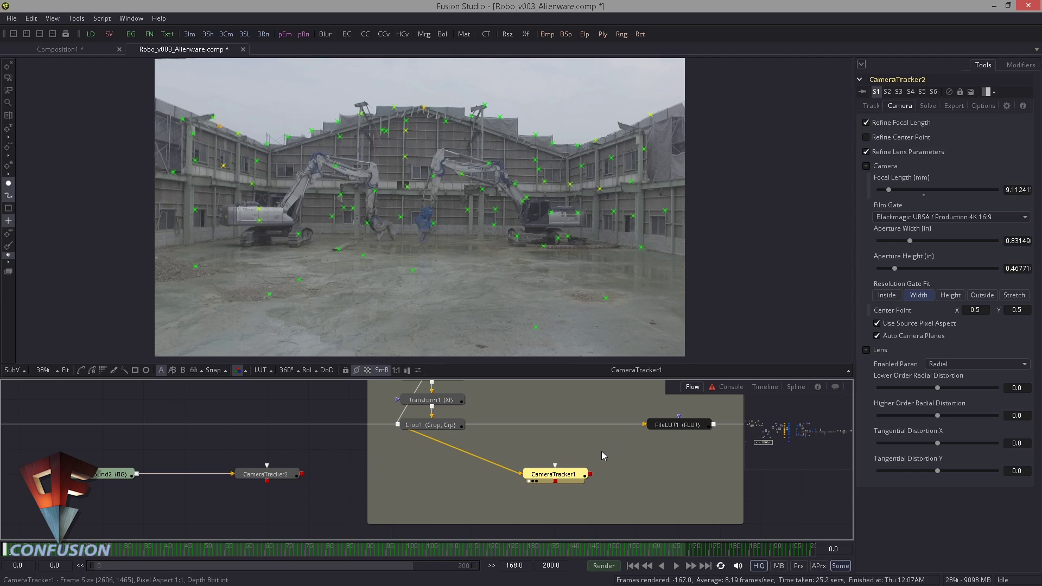
pyautogui.click(921, 297)
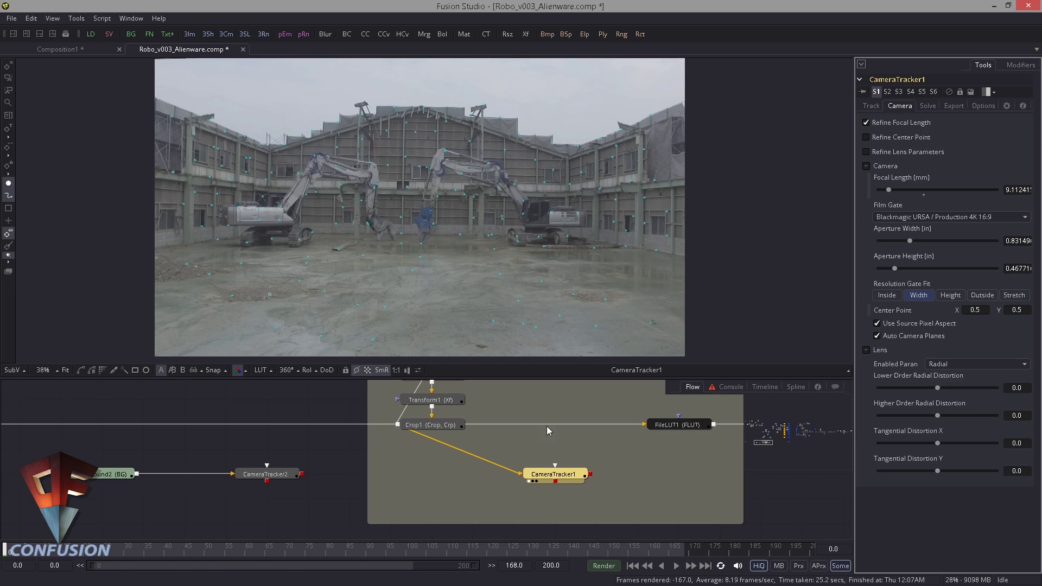
# Solve the camera from CameraTracker1's tracks over frames 0 to 168 with automatic seed frame selection
pyautogui.click(931, 106)
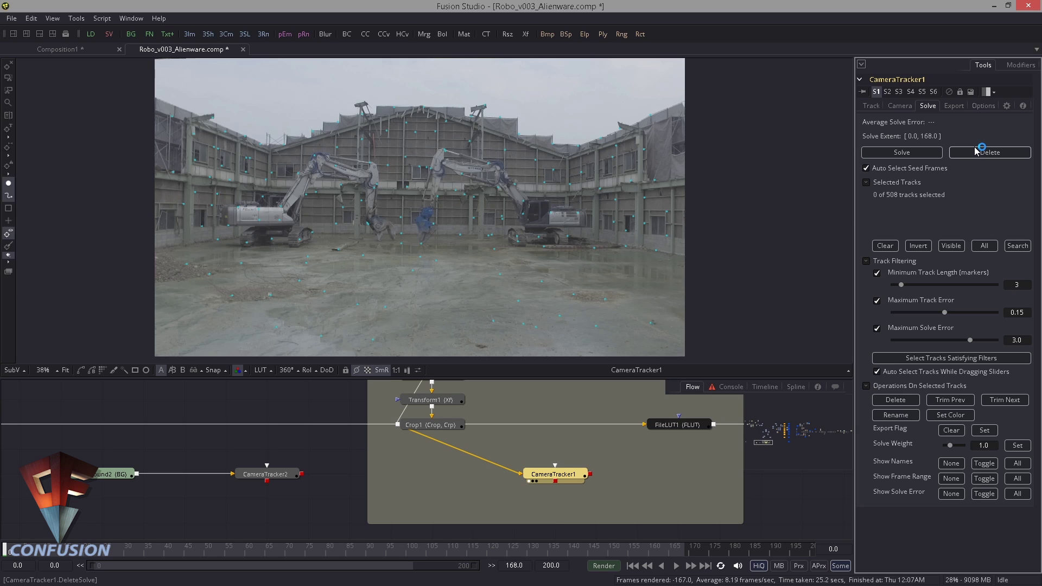
pyautogui.click(903, 155)
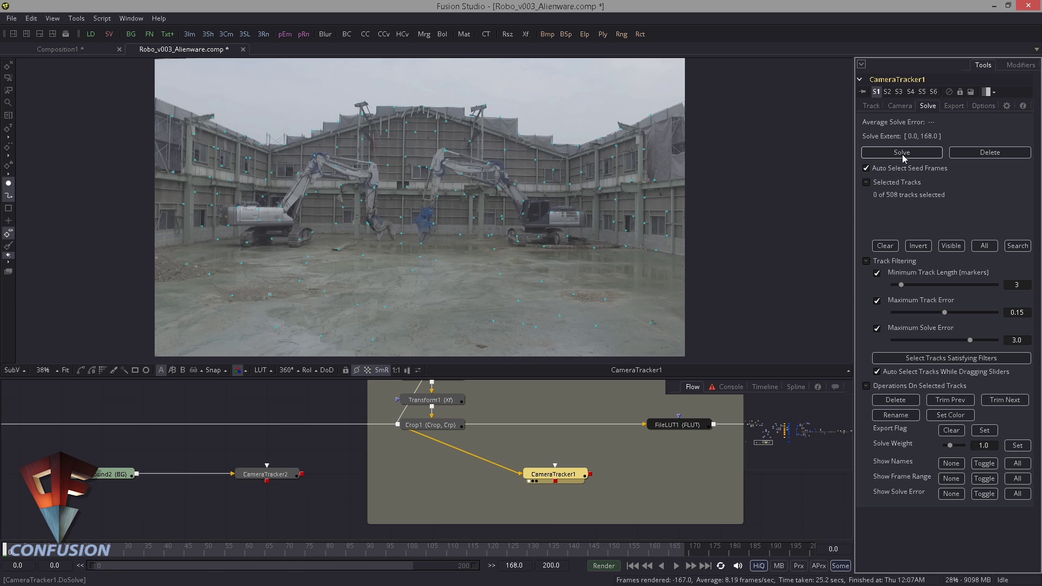
pyautogui.click(903, 155)
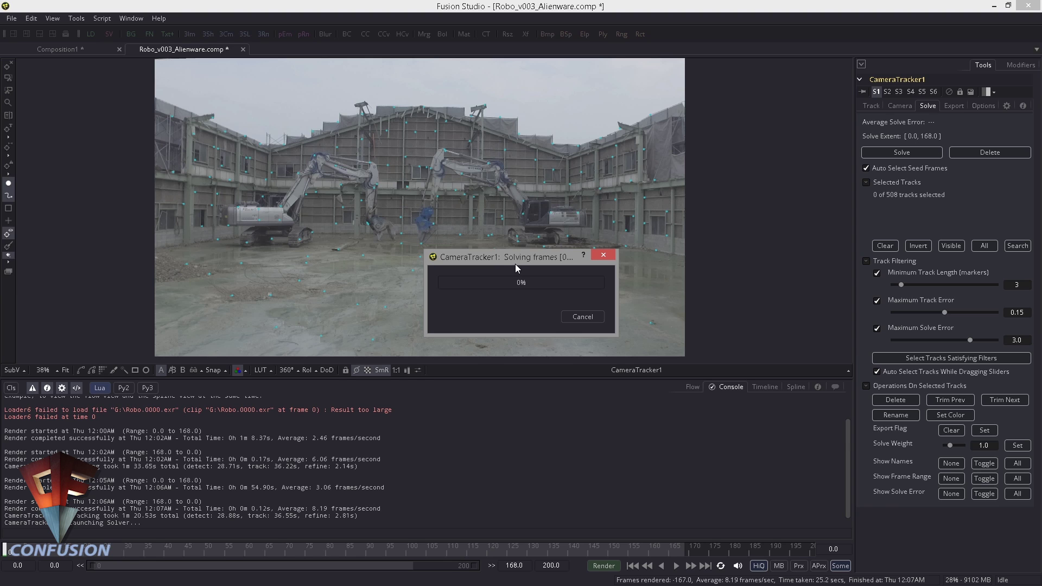
pyautogui.moveTo(515, 261); pyautogui.dragTo(504, 260)
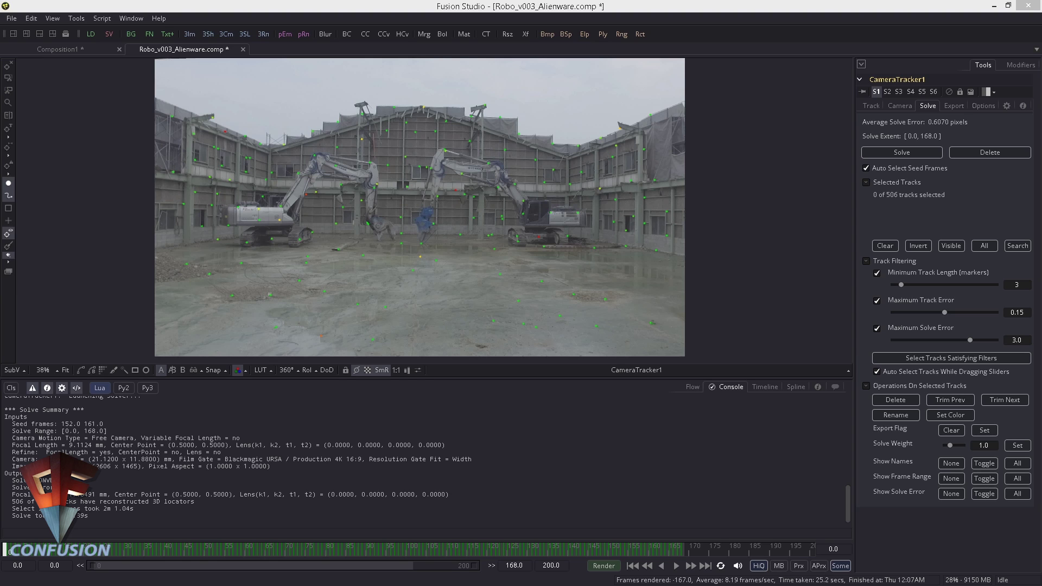
# Examine the solved track points and their error details over the footage in the viewer, scrub the shot, and return to frame 0
pyautogui.click(873, 107)
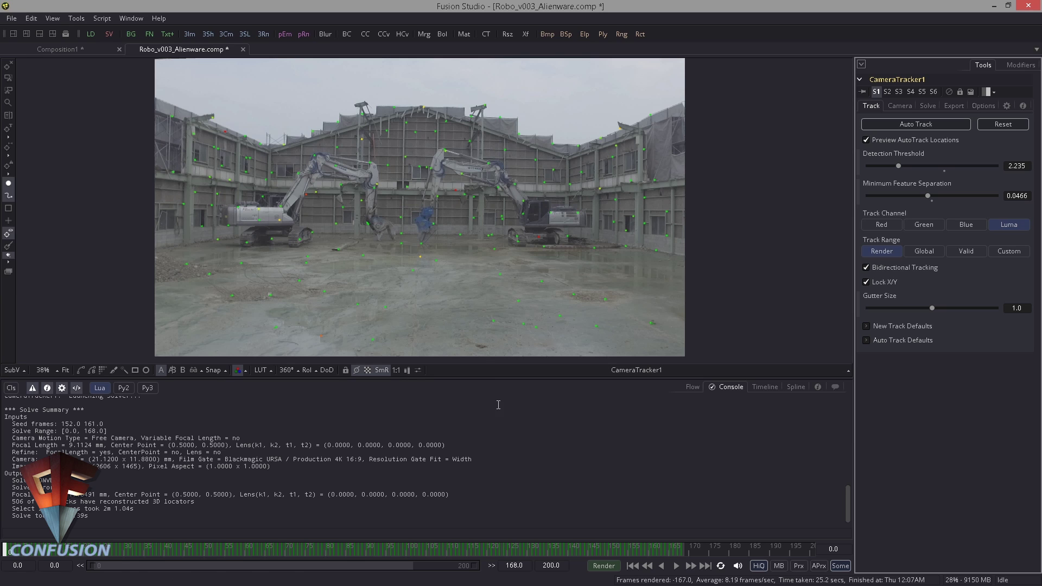
pyautogui.click(692, 386)
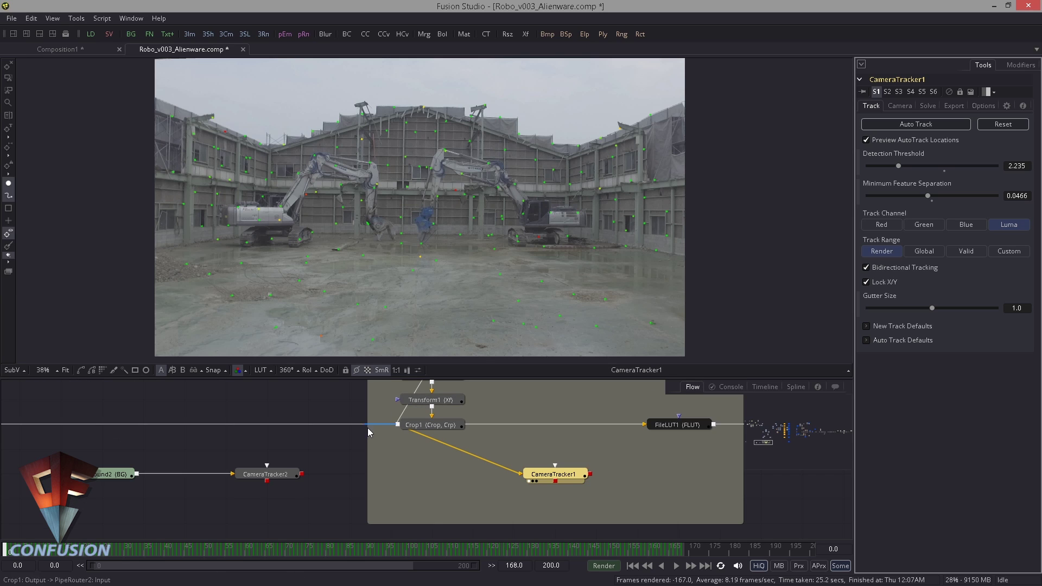
pyautogui.click(926, 105)
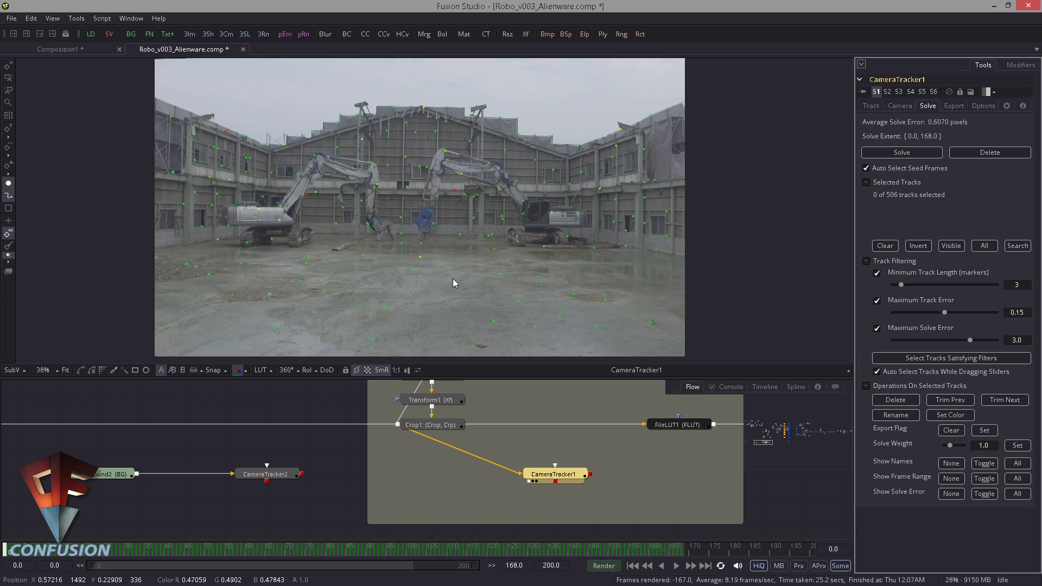
pyautogui.scroll(5, 294, 202)
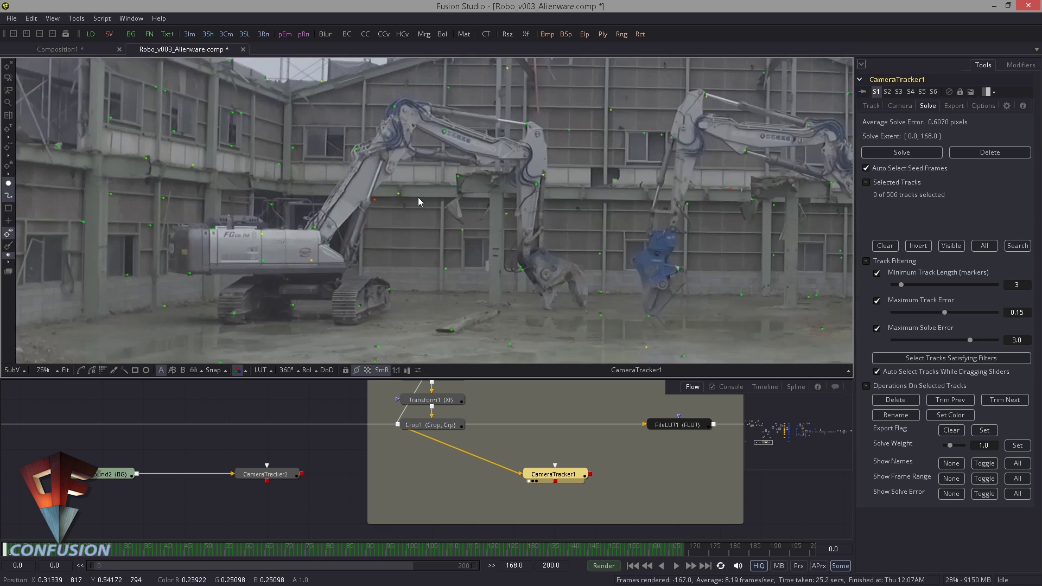
pyautogui.moveTo(609, 184); pyautogui.dragTo(525, 169)
pyautogui.moveTo(826, 205); pyautogui.dragTo(786, 191)
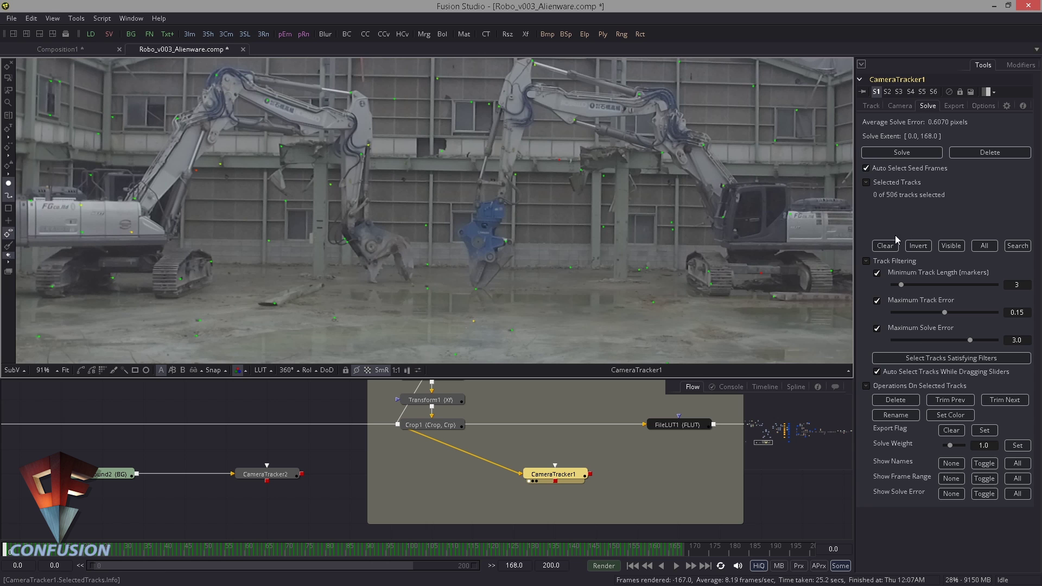
pyautogui.scroll(-4, 438, 210)
pyautogui.scroll(2, 475, 213)
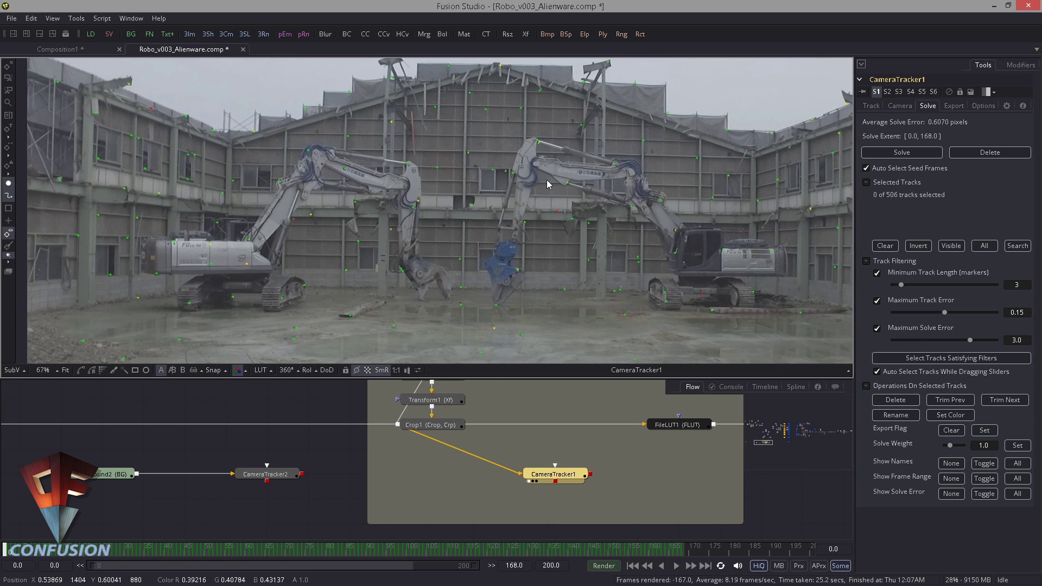
pyautogui.moveTo(380, 215)
pyautogui.scroll(-3, 489, 206)
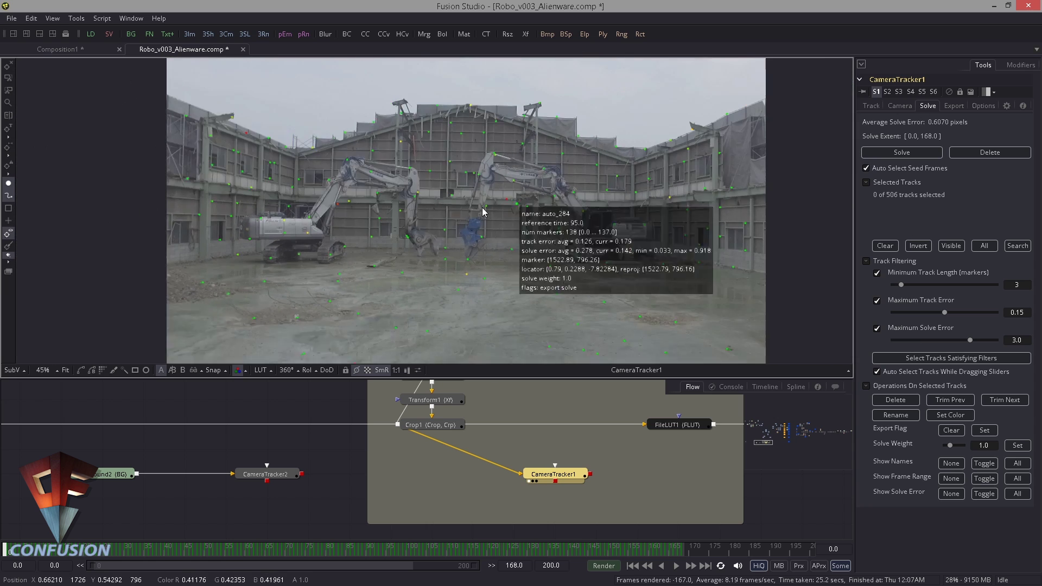
pyautogui.click(79, 552)
pyautogui.moveTo(89, 553); pyautogui.dragTo(4, 552)
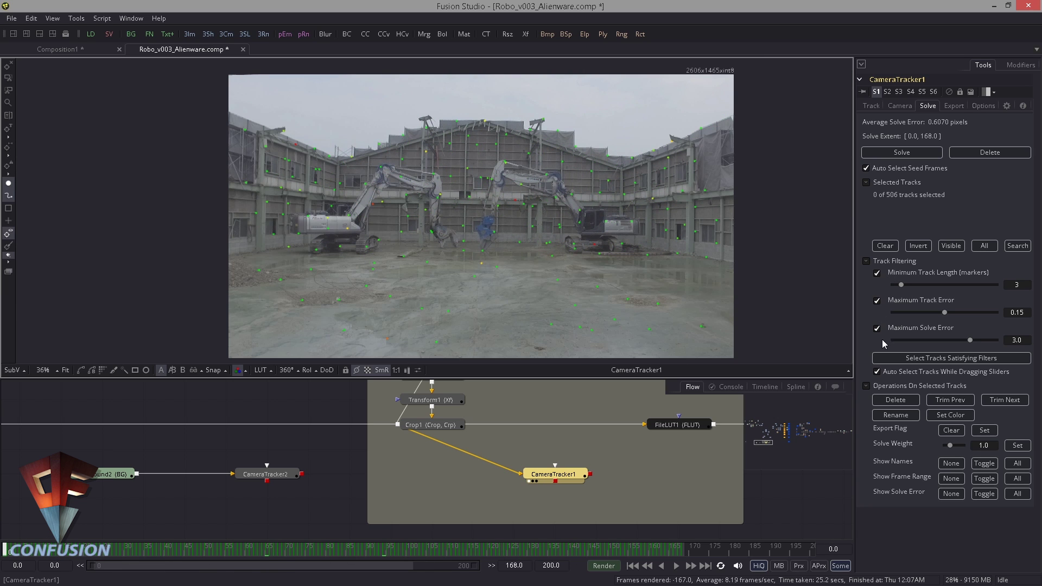
# Delete the tracks satisfying the filters of minimum length 3, track error 0.15 and solve error 3.0, plus one track near the right-hand excavator
pyautogui.click(946, 360)
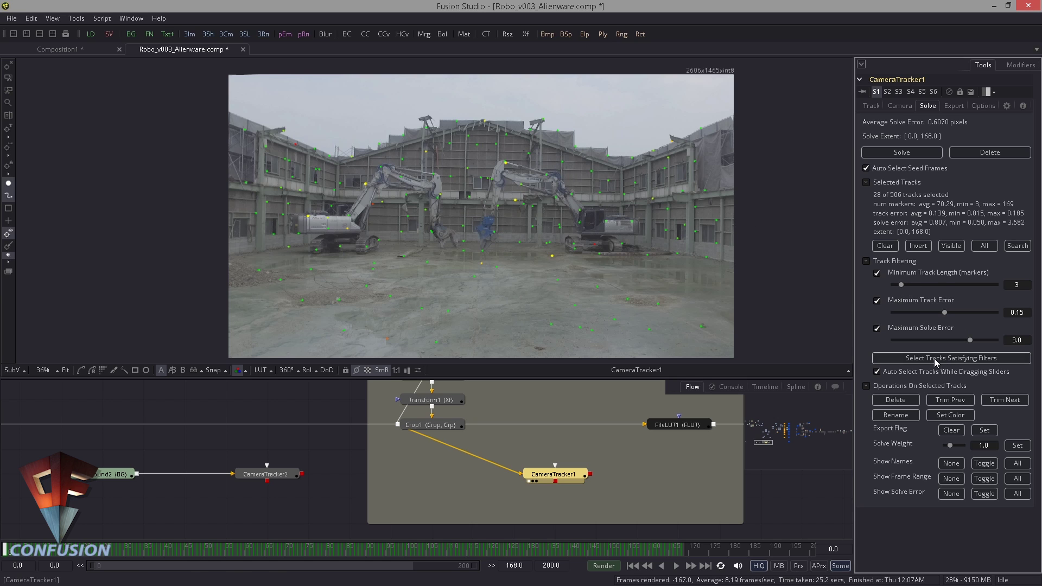
pyautogui.click(535, 268)
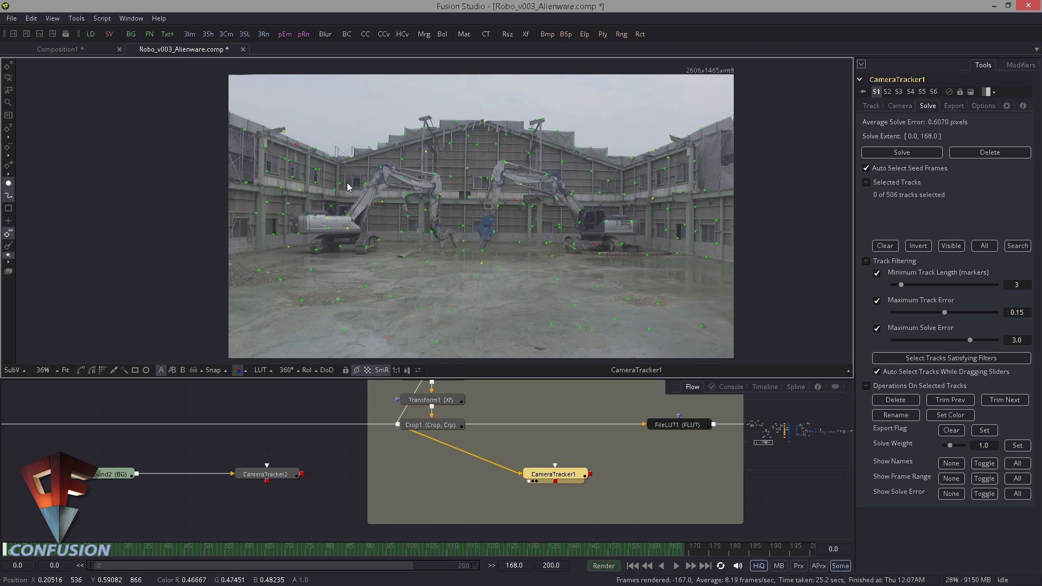
pyautogui.click(930, 358)
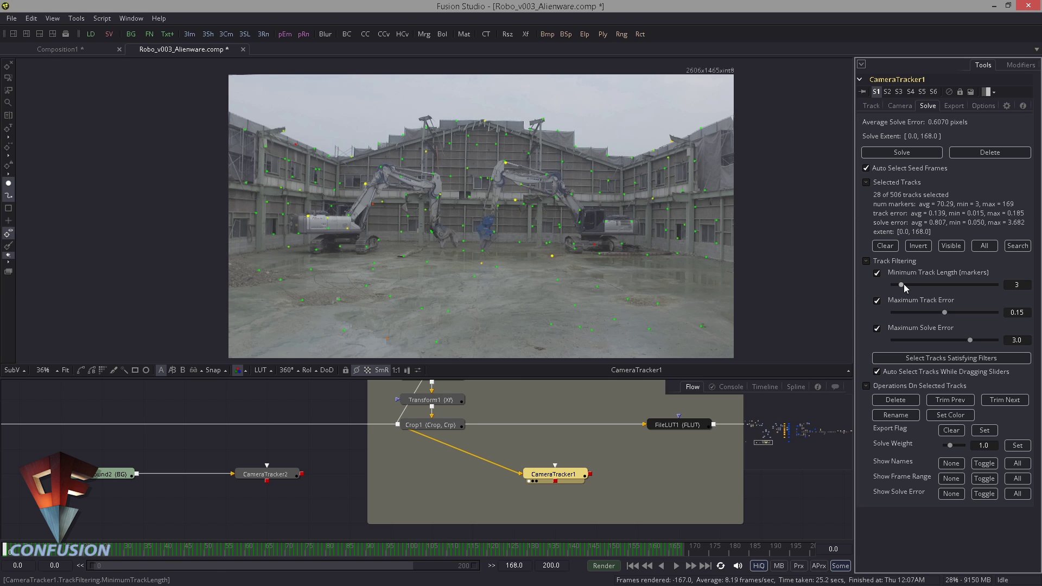
pyautogui.middleClick(507, 243)
pyautogui.moveTo(522, 238); pyautogui.dragTo(514, 235)
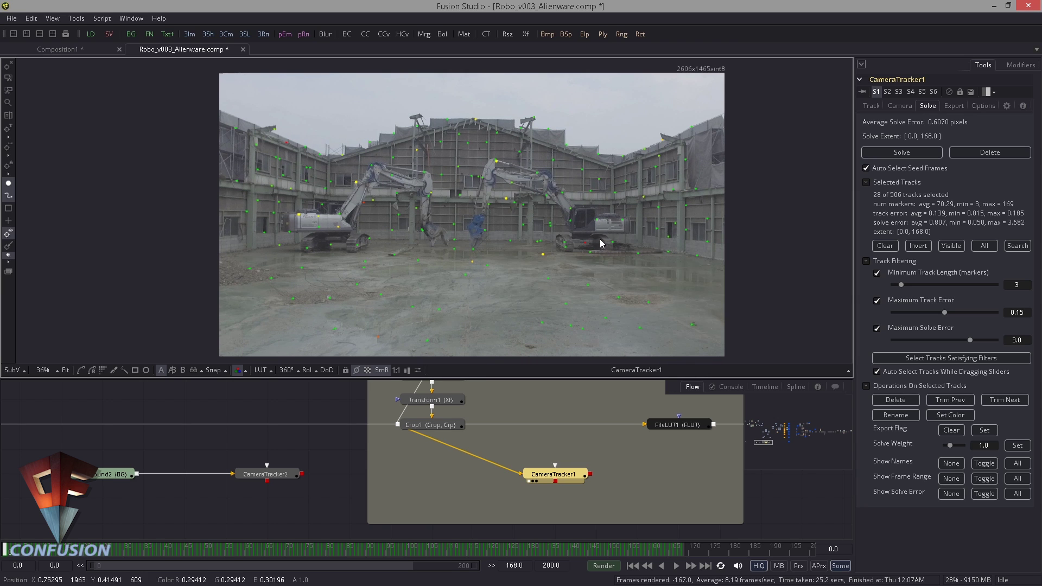
pyautogui.click(896, 400)
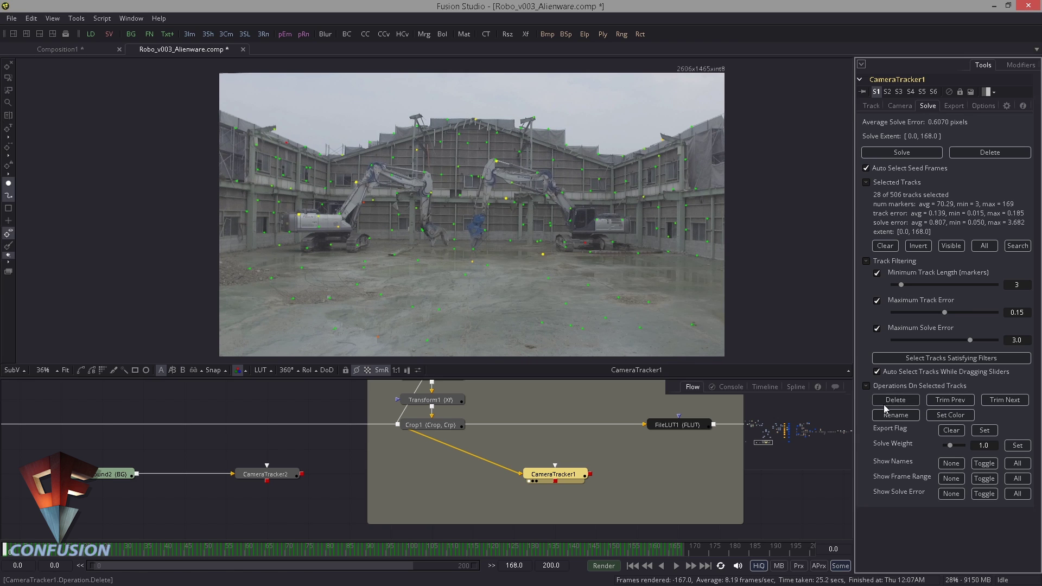
pyautogui.click(585, 242)
pyautogui.press('Delete')
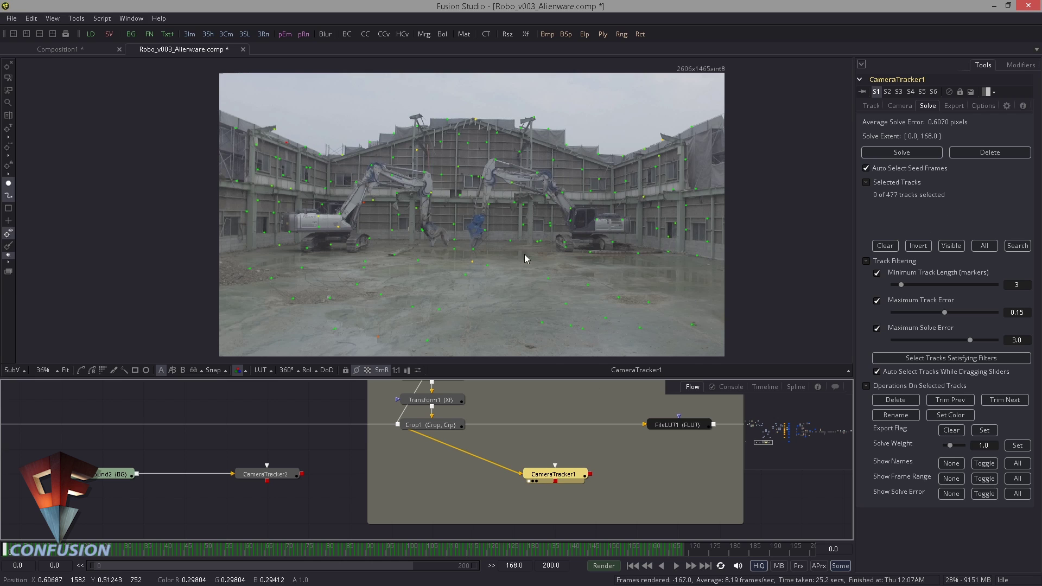
# Delete two individual tracks on and beside the left-hand excavator's arm at frame 0
pyautogui.click(364, 202)
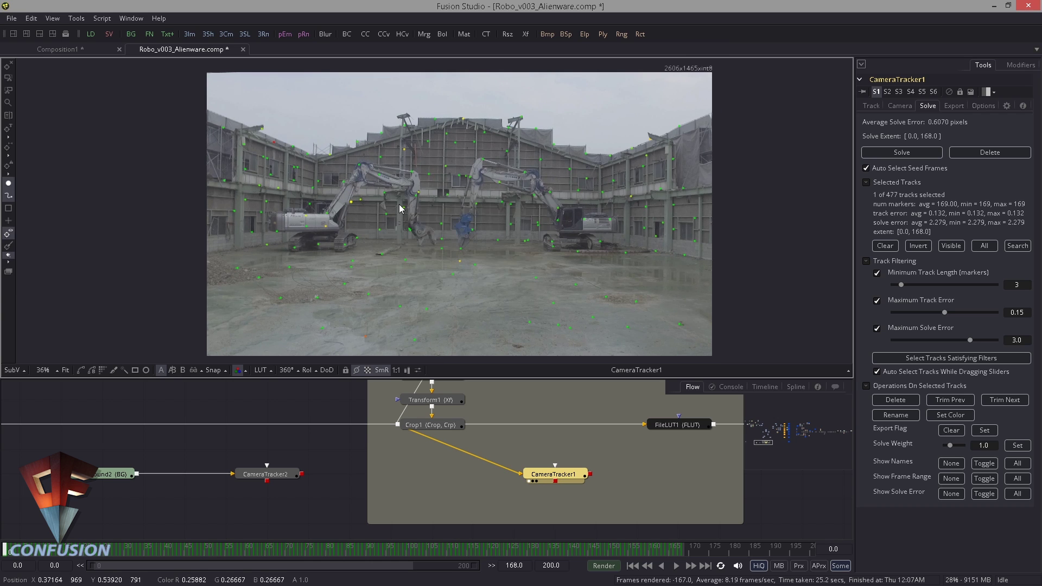
pyautogui.press('Delete')
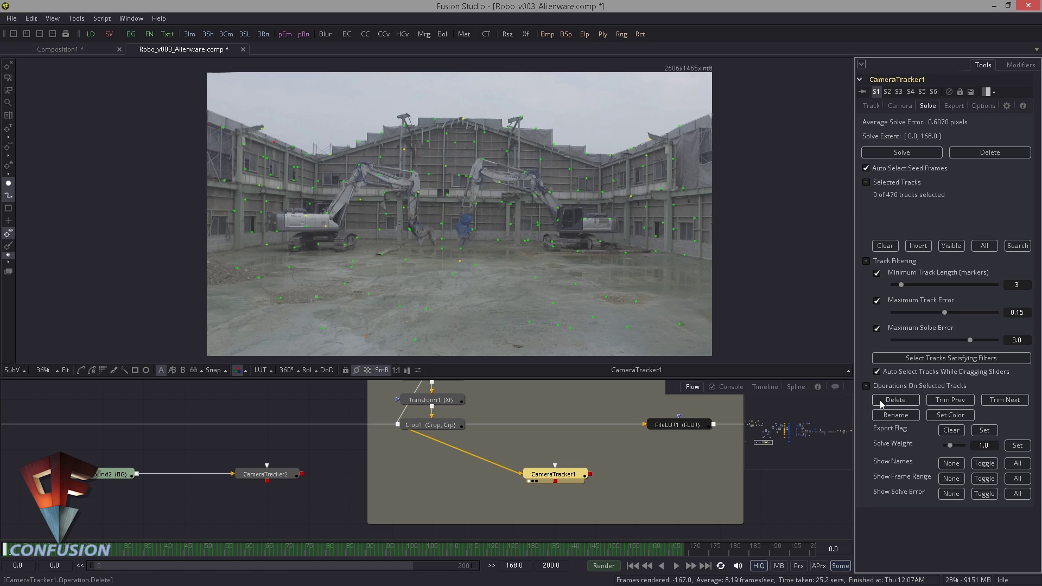
pyautogui.click(416, 183)
pyautogui.press('Delete')
# Scrub through the shot to check the remaining tracks, return to frame 0 and solve the camera again
pyautogui.moveTo(217, 549); pyautogui.dragTo(315, 554)
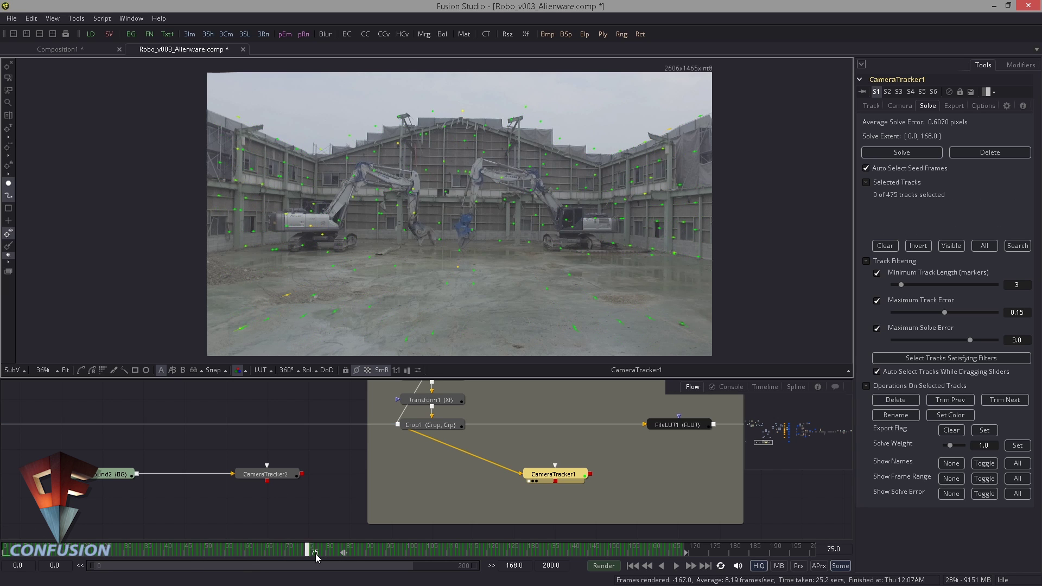
pyautogui.moveTo(409, 559); pyautogui.dragTo(5, 552)
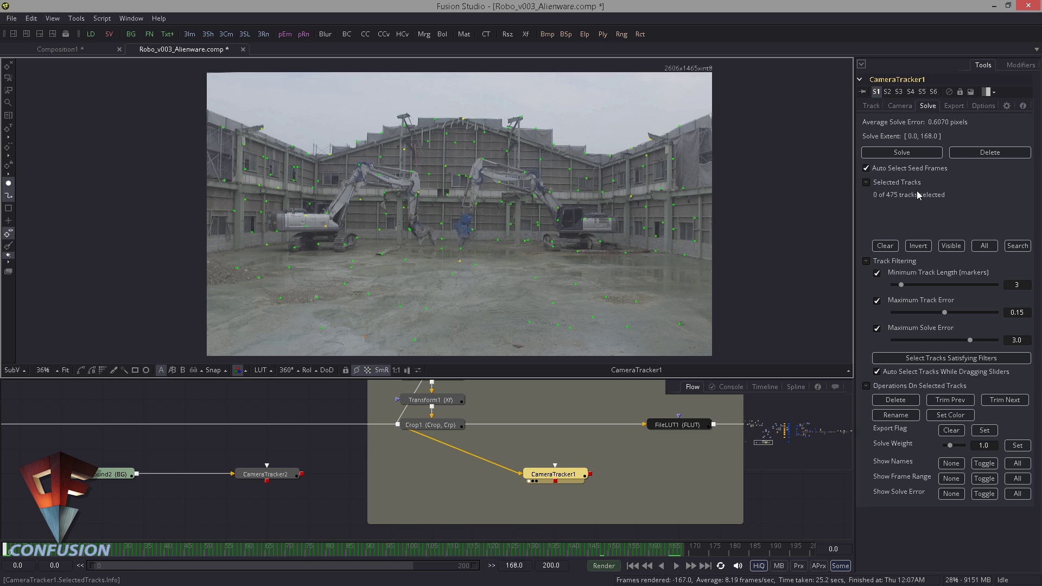
pyautogui.click(866, 182)
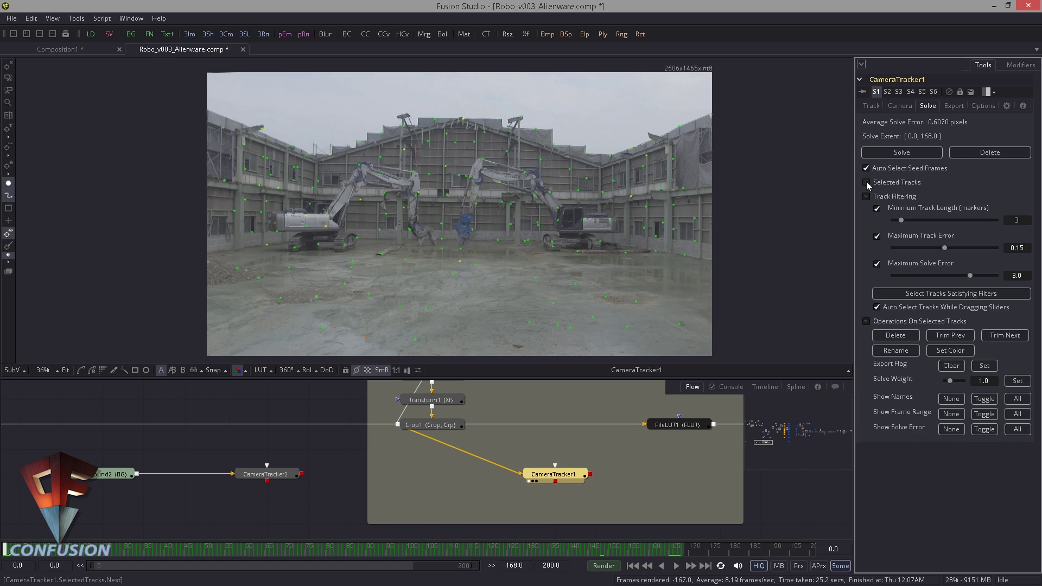
pyautogui.click(866, 183)
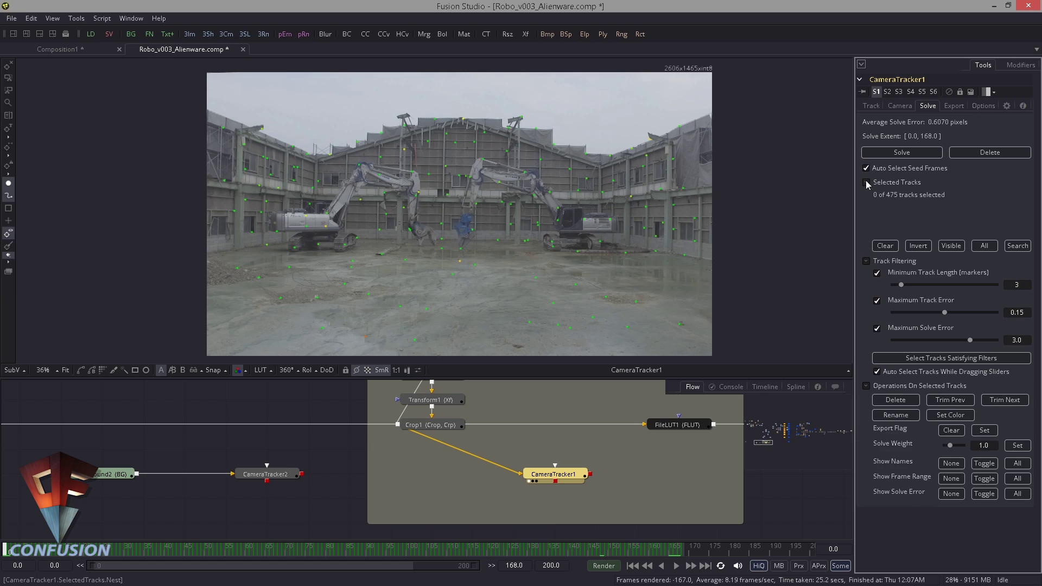
pyautogui.click(904, 155)
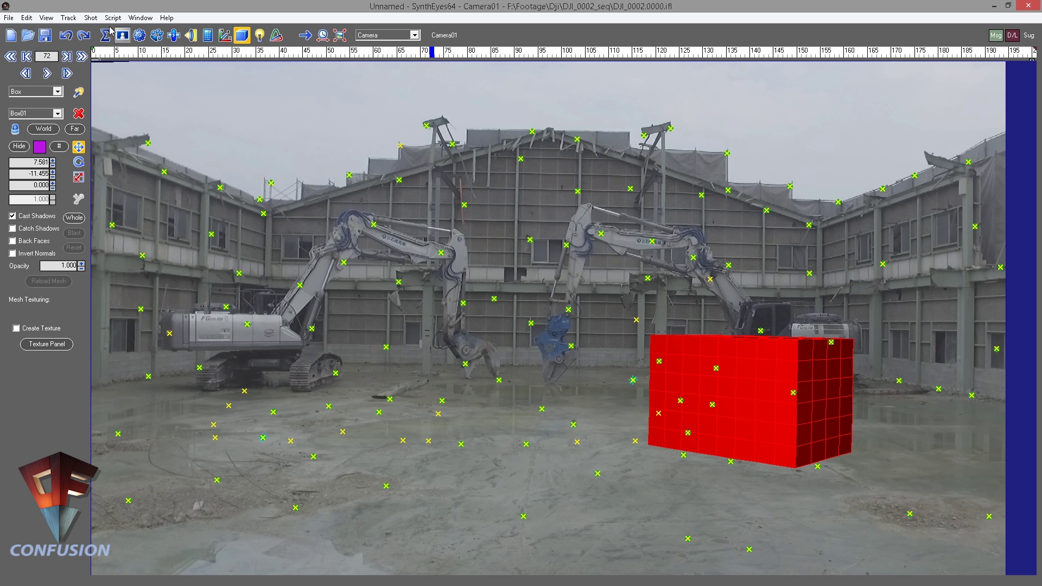
# Switch to SynthEyes and look up its tracker clean-up commands for comparison
pyautogui.click(47, 18)
pyautogui.moveTo(69, 18)
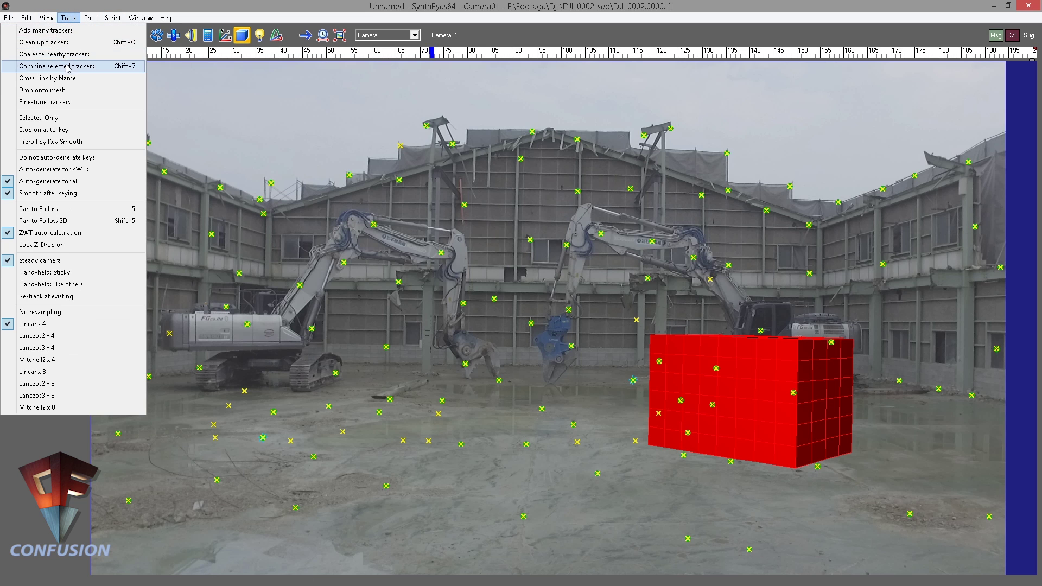
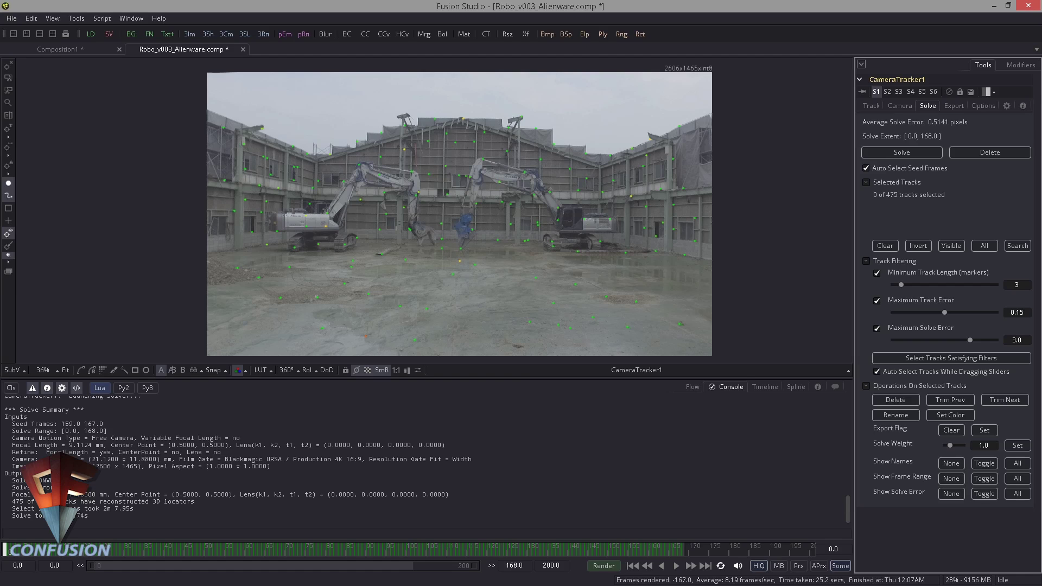
# Return to Fusion's node flow, play the shot and inspect the error details of the ground tracks at frame 41
pyautogui.click(694, 387)
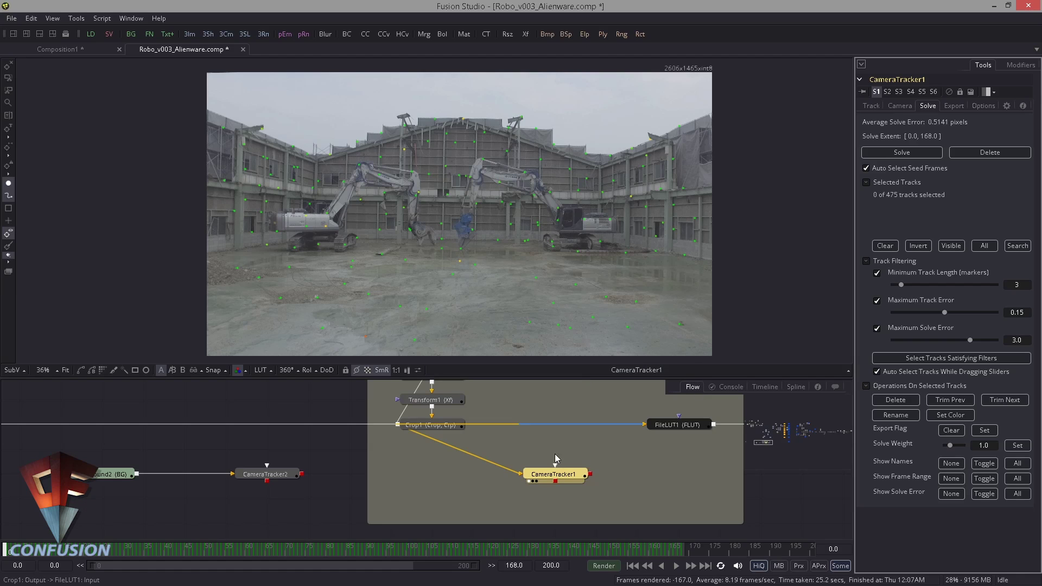
pyautogui.moveTo(546, 439); pyautogui.dragTo(494, 443)
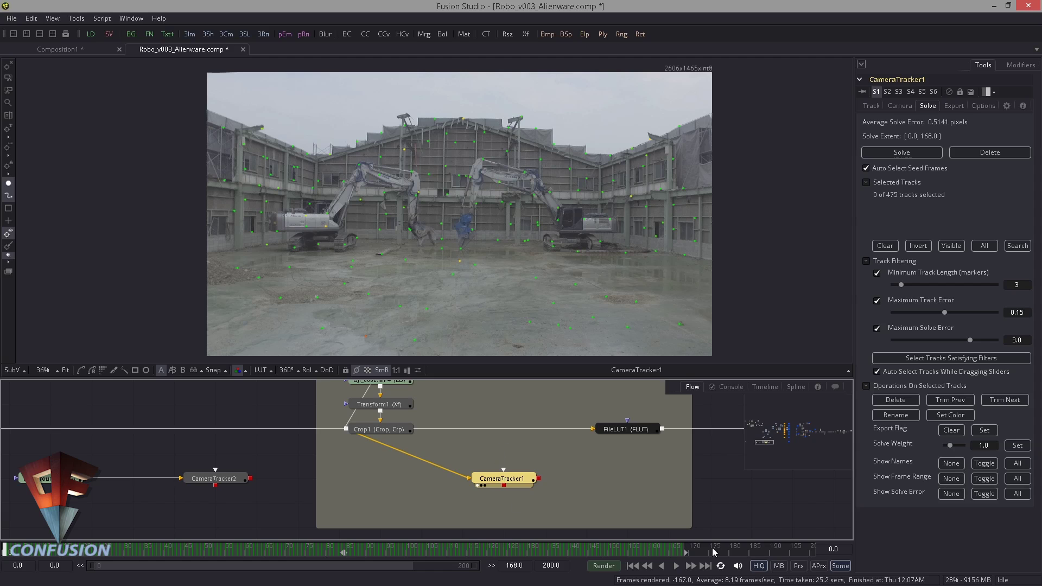
pyautogui.click(676, 566)
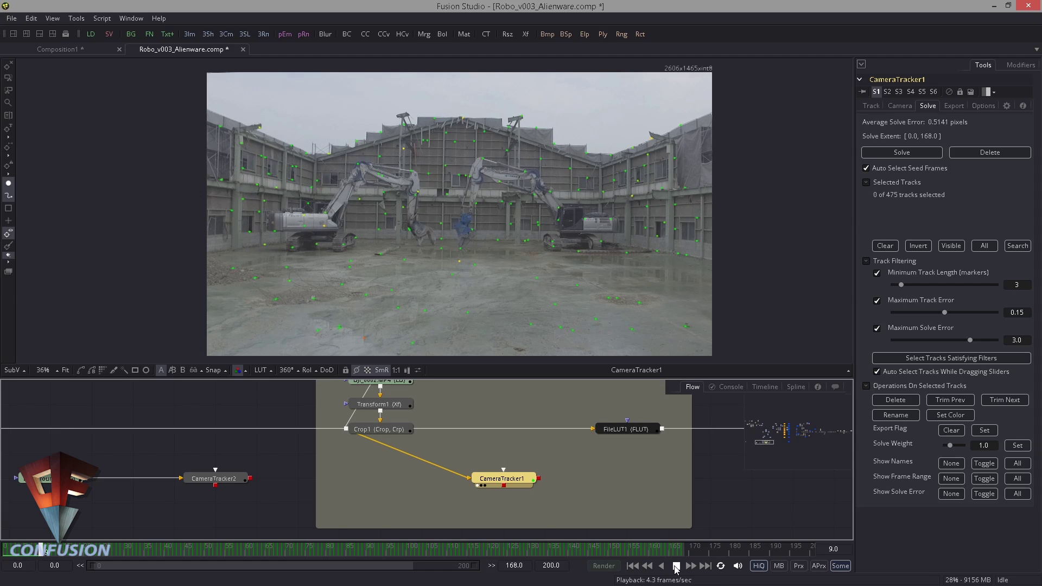
pyautogui.click(676, 567)
pyautogui.moveTo(515, 555); pyautogui.dragTo(169, 551)
pyautogui.click(308, 285)
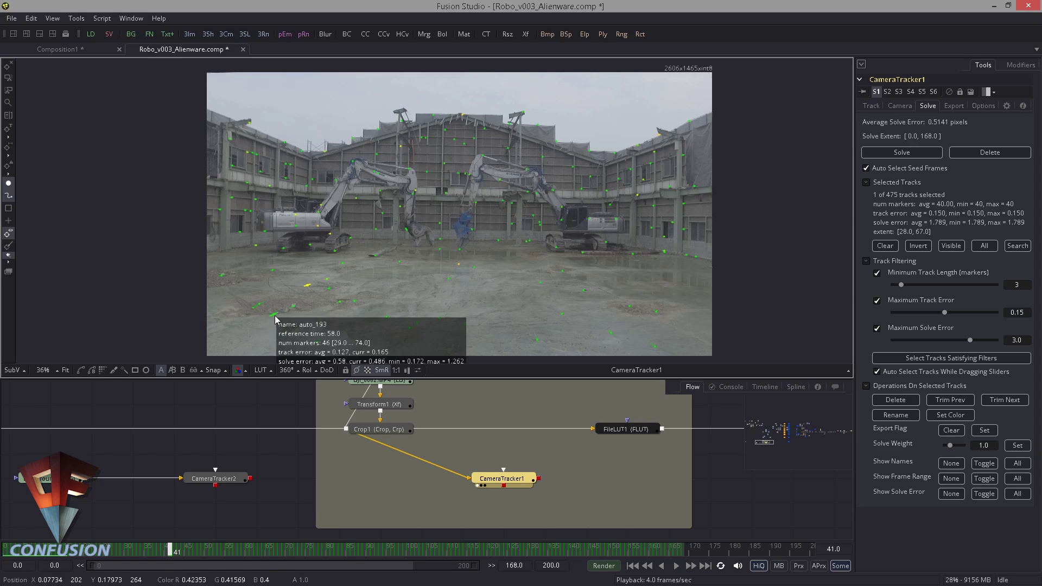
pyautogui.click(292, 300)
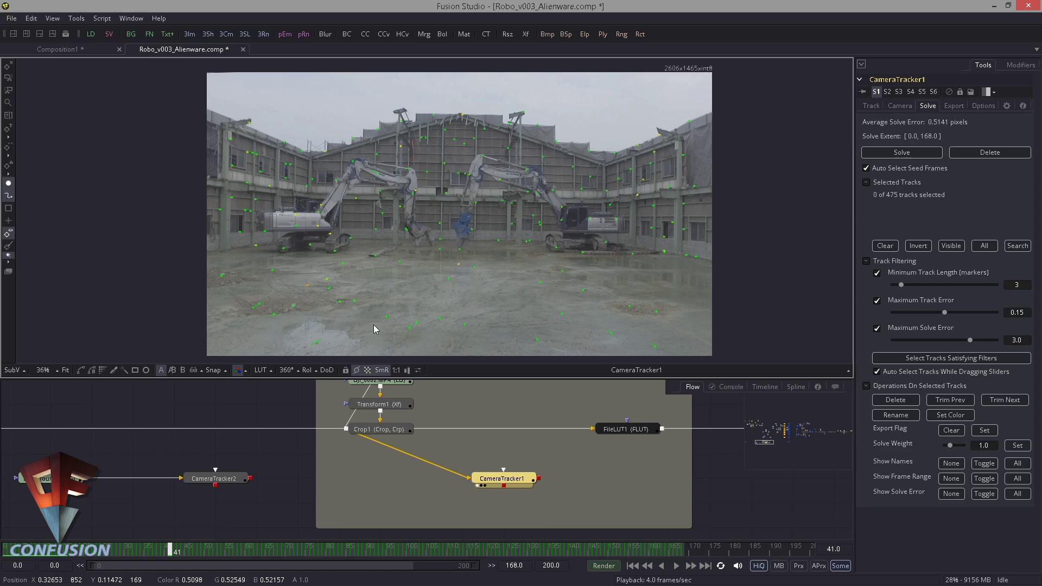
# Select the ground track in front of the left-hand excavator and set its solve weight to 0.5
pyautogui.click(305, 285)
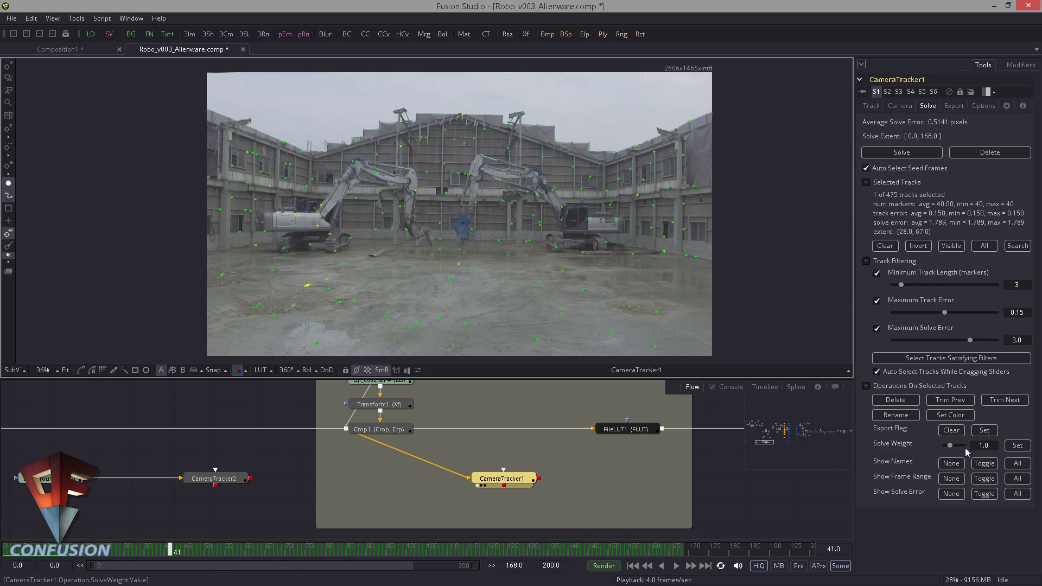
pyautogui.doubleClick(985, 448)
pyautogui.write('0.5')
pyautogui.click(1010, 447)
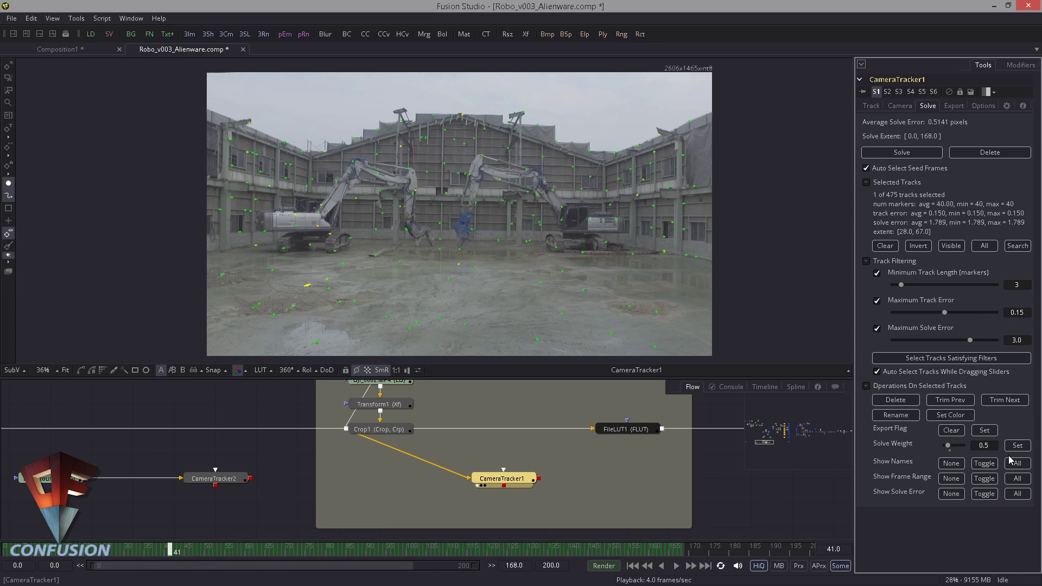
# Move further into the shot, delete one more track and scrub on to frame 128
pyautogui.moveTo(616, 224)
pyautogui.moveTo(179, 551); pyautogui.dragTo(416, 549)
pyautogui.moveTo(605, 292)
pyautogui.press('Delete')
pyautogui.click(424, 553)
pyautogui.moveTo(447, 554); pyautogui.dragTo(521, 555)
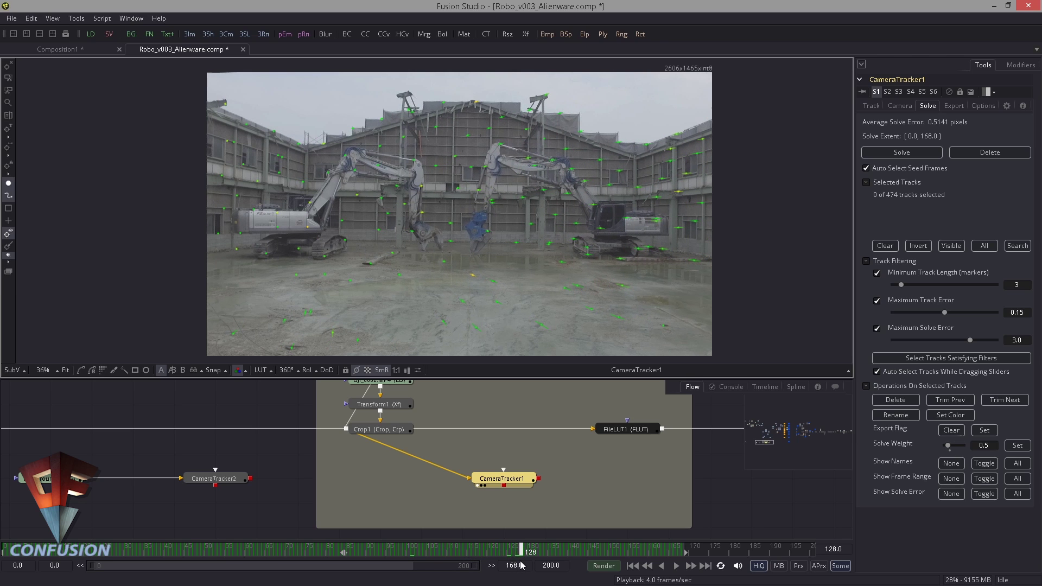
# Examine the error statistics of ground tracks at frame 54 and of the track near the picture's lower edge at frame 0
pyautogui.moveTo(520, 565); pyautogui.dragTo(217, 505)
pyautogui.click(299, 284)
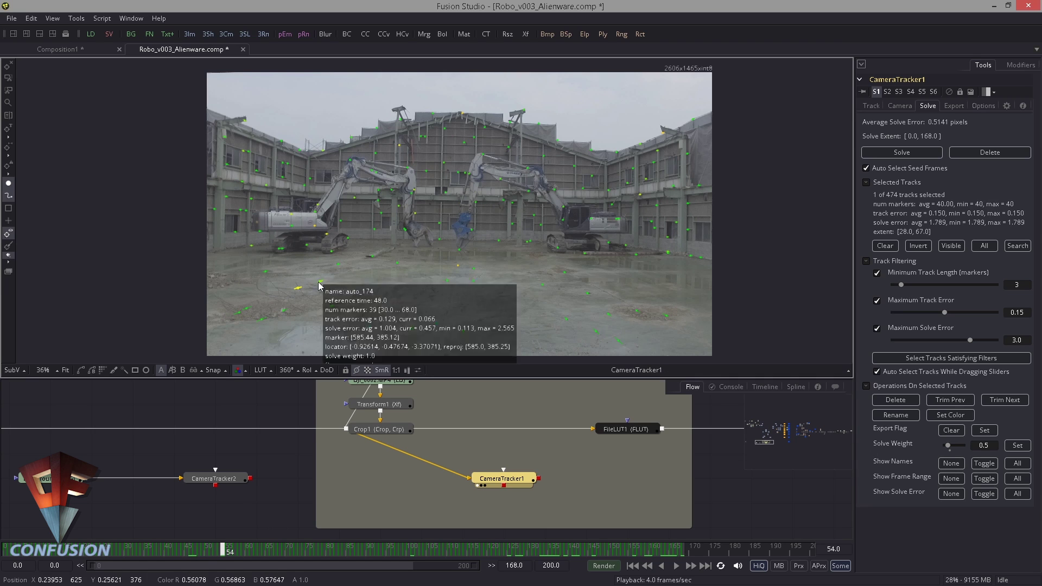
pyautogui.click(291, 279)
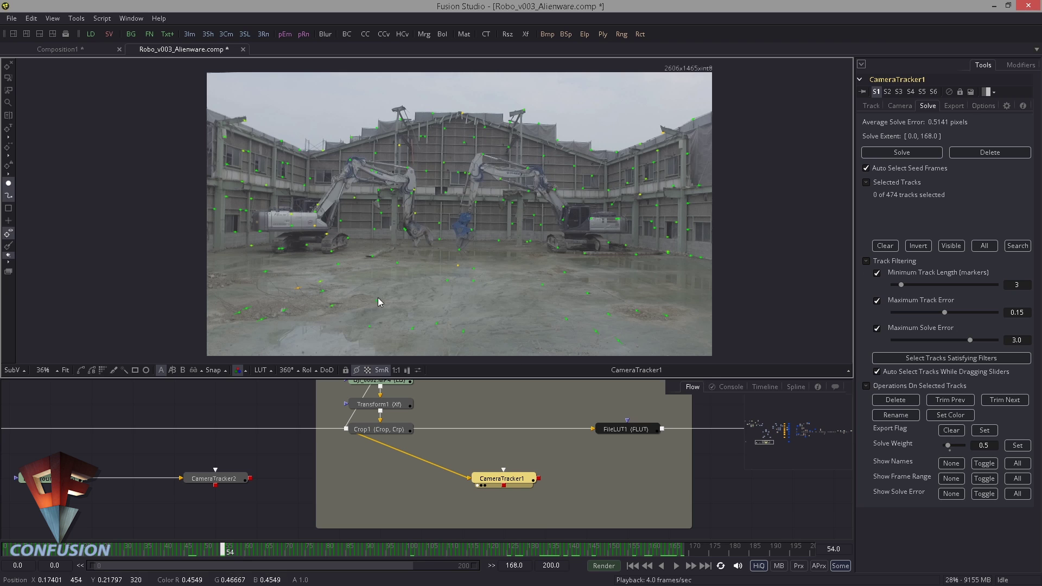
pyautogui.moveTo(341, 549); pyautogui.dragTo(2, 546)
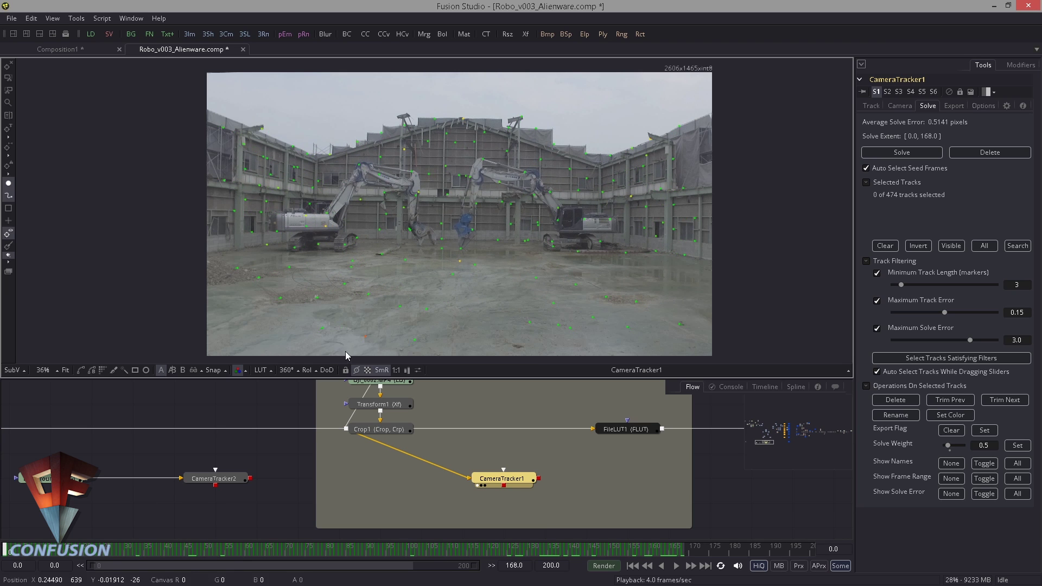
pyautogui.click(366, 337)
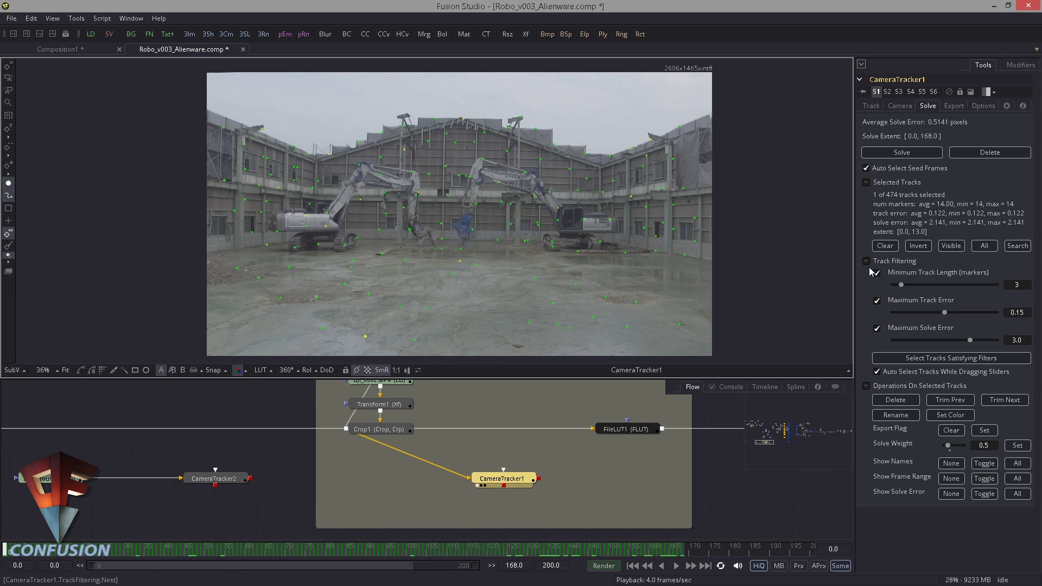
pyautogui.click(380, 343)
pyautogui.moveTo(378, 353); pyautogui.dragTo(377, 351)
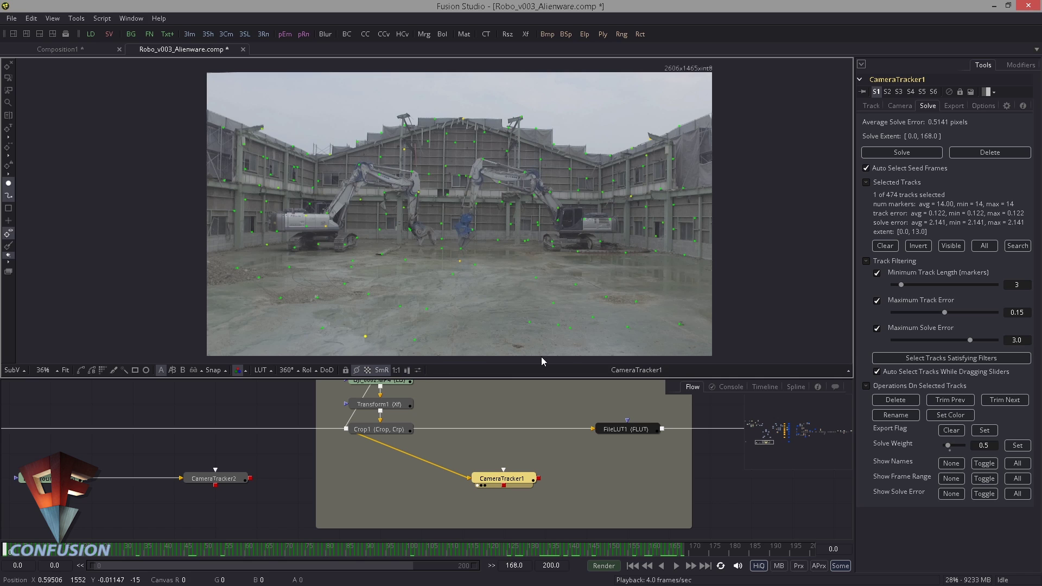
pyautogui.click(336, 316)
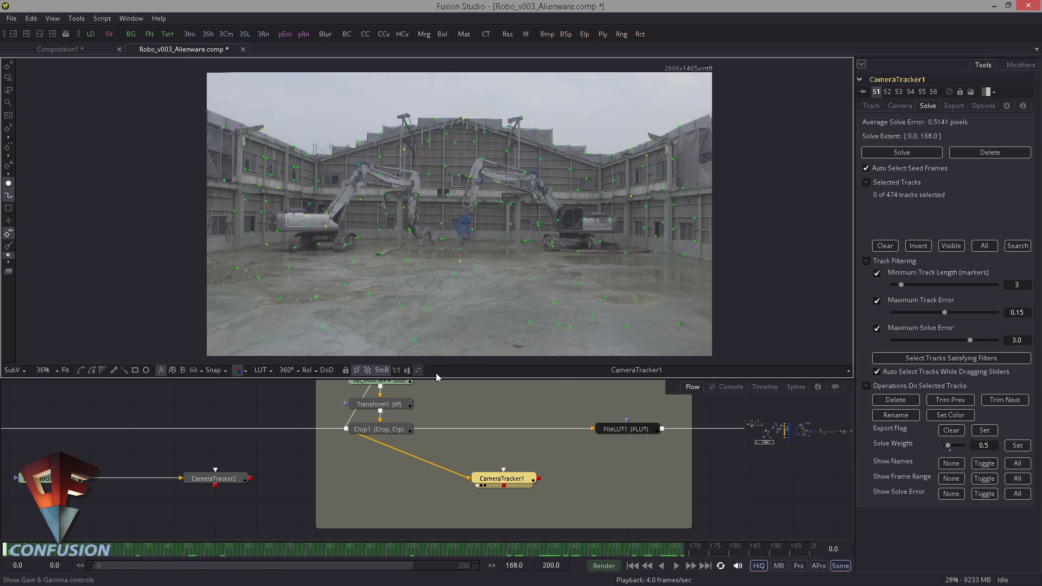
pyautogui.moveTo(352, 327); pyautogui.dragTo(375, 352)
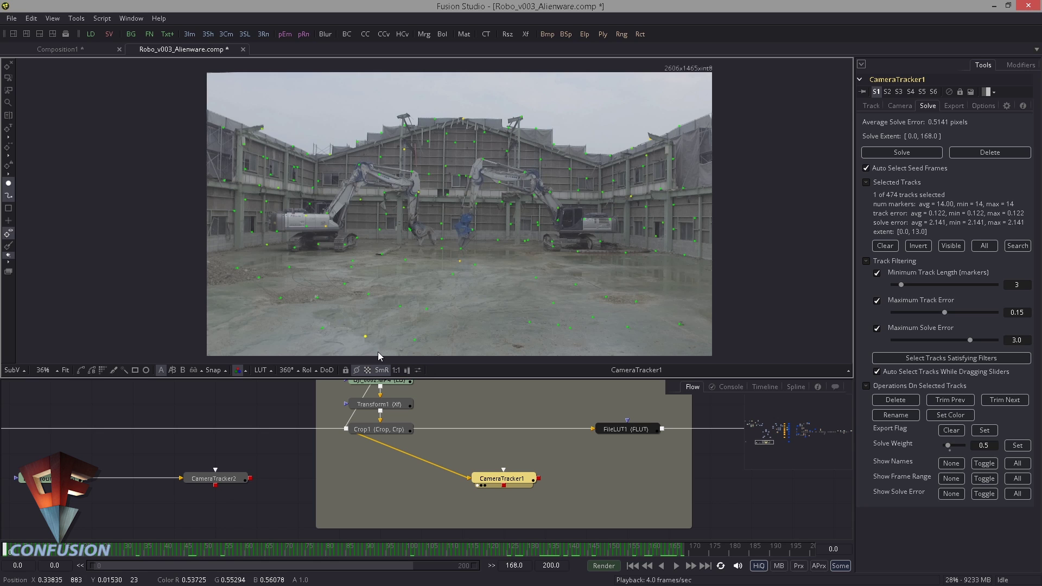
pyautogui.click(366, 327)
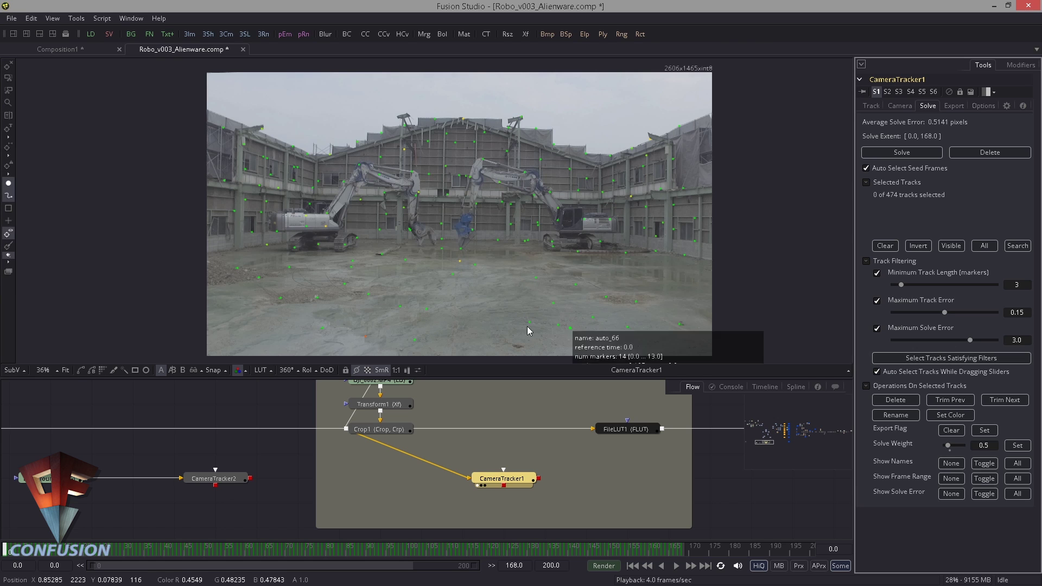
pyautogui.click(364, 336)
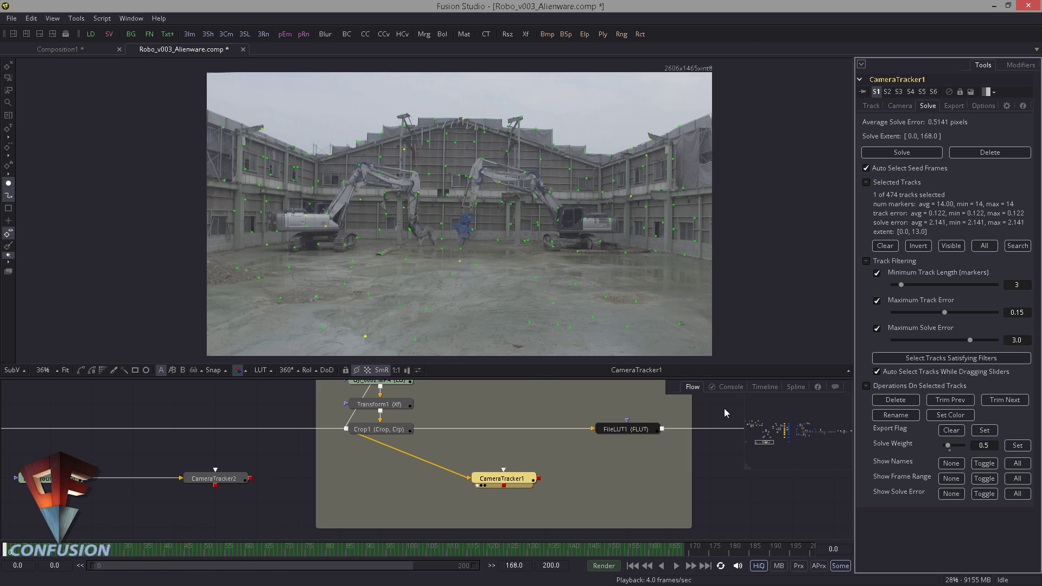
# Return to frame 0 and re-solve CameraTracker1 with the reduced set of tracks
pyautogui.moveTo(30, 557); pyautogui.dragTo(5, 547)
pyautogui.click(901, 156)
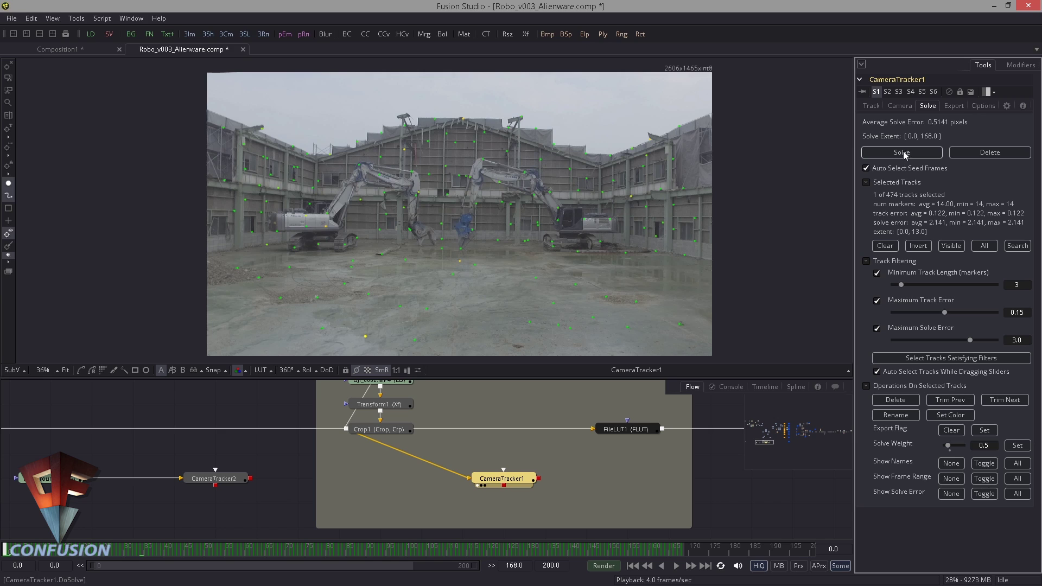
pyautogui.click(917, 158)
pyautogui.click(904, 158)
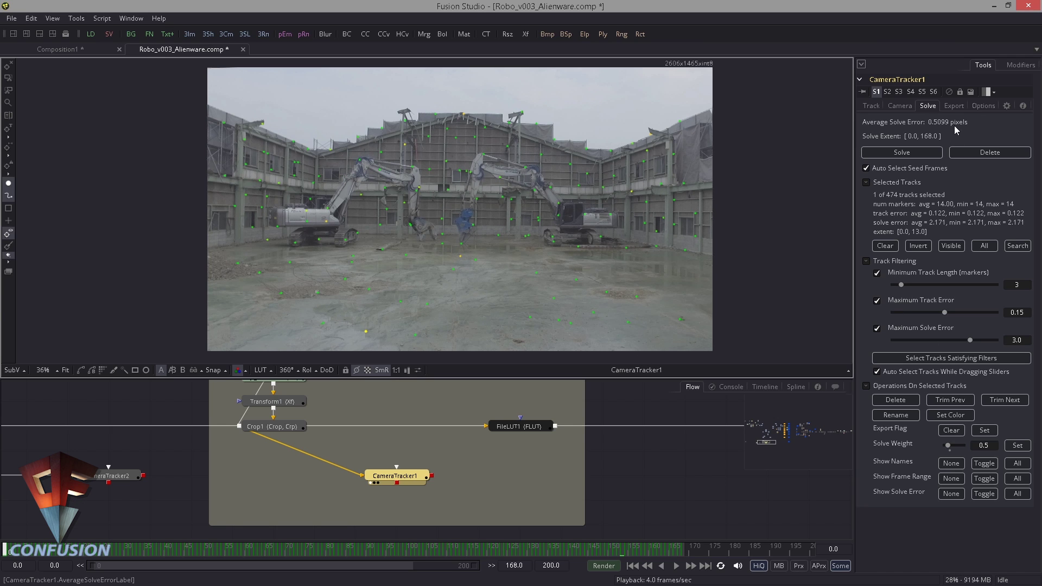
# Open the 3D scene transform settings among CameraTracker1's export options
pyautogui.click(952, 107)
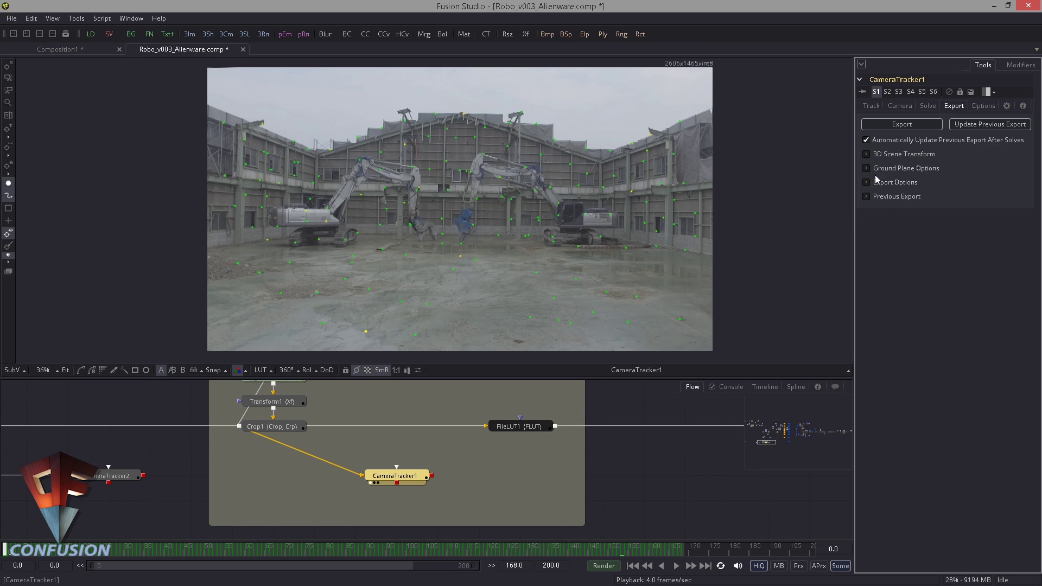
pyautogui.click(868, 155)
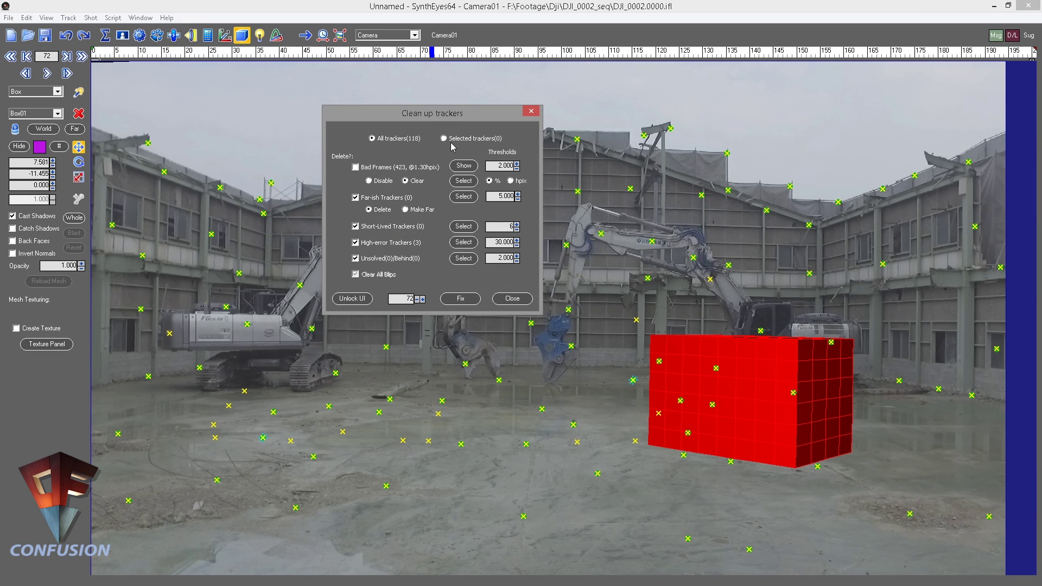
# In SynthEyes, close the Clean up trackers dialog, show the tracker coordinate settings for comparison, and return to Fusion
pyautogui.click(530, 112)
pyautogui.click(225, 34)
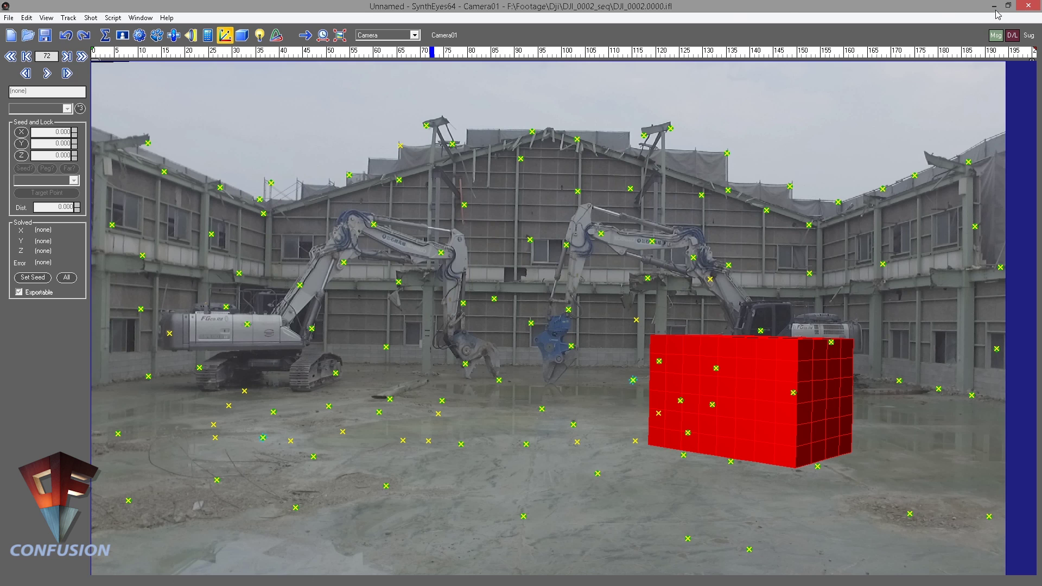
pyautogui.click(994, 6)
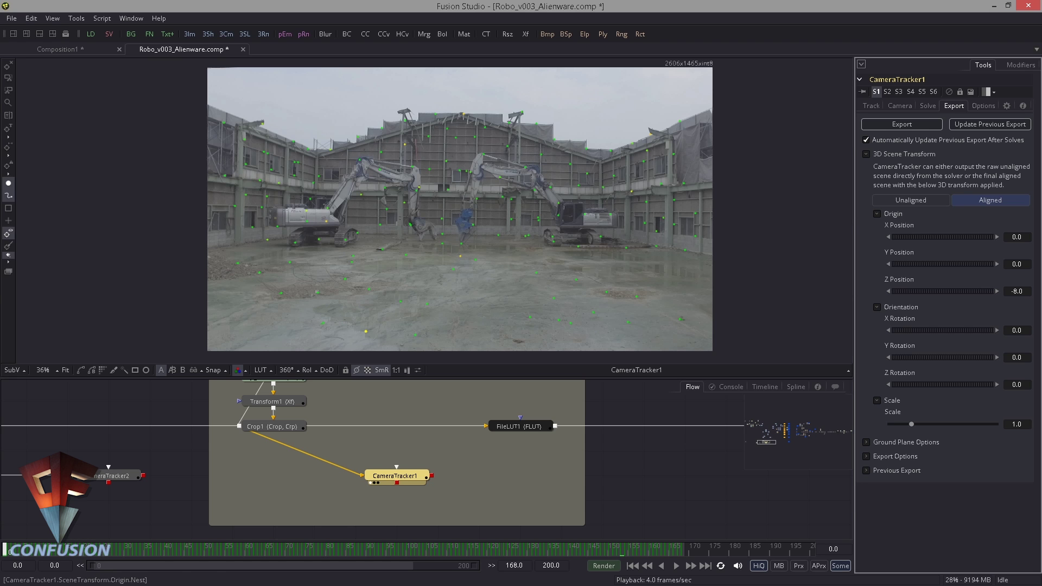
# Set CameraTracker1's 3D scene transform to Unaligned and expand its ground plane options
pyautogui.click(936, 201)
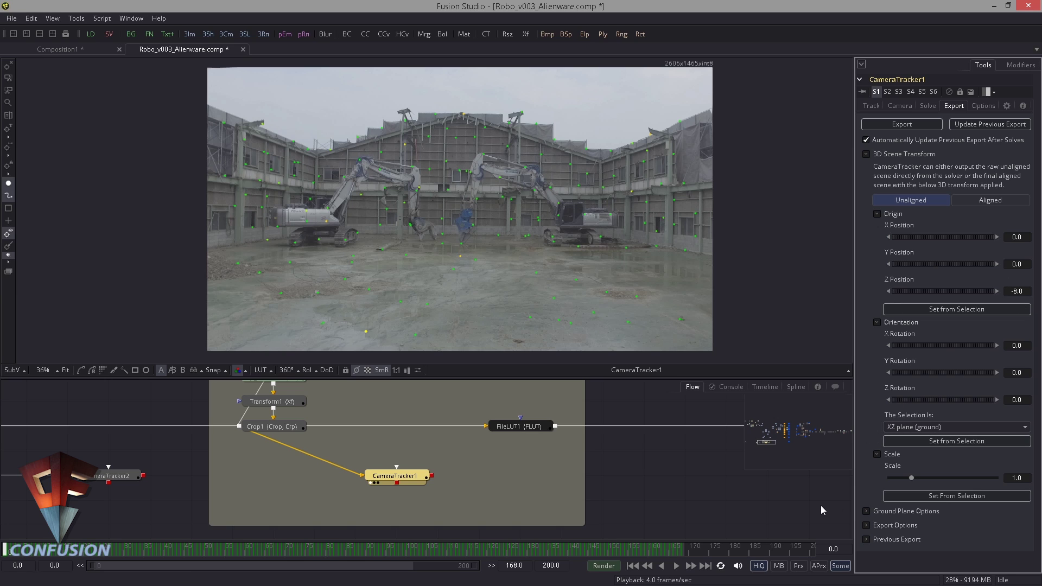
pyautogui.click(866, 511)
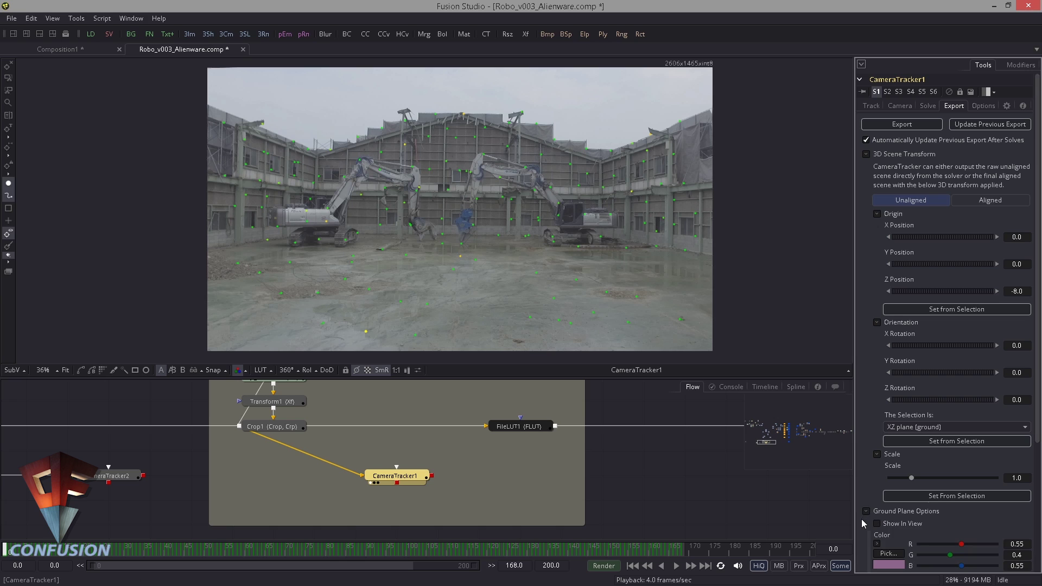
pyautogui.scroll(-3, 878, 485)
pyautogui.scroll(-1, 948, 479)
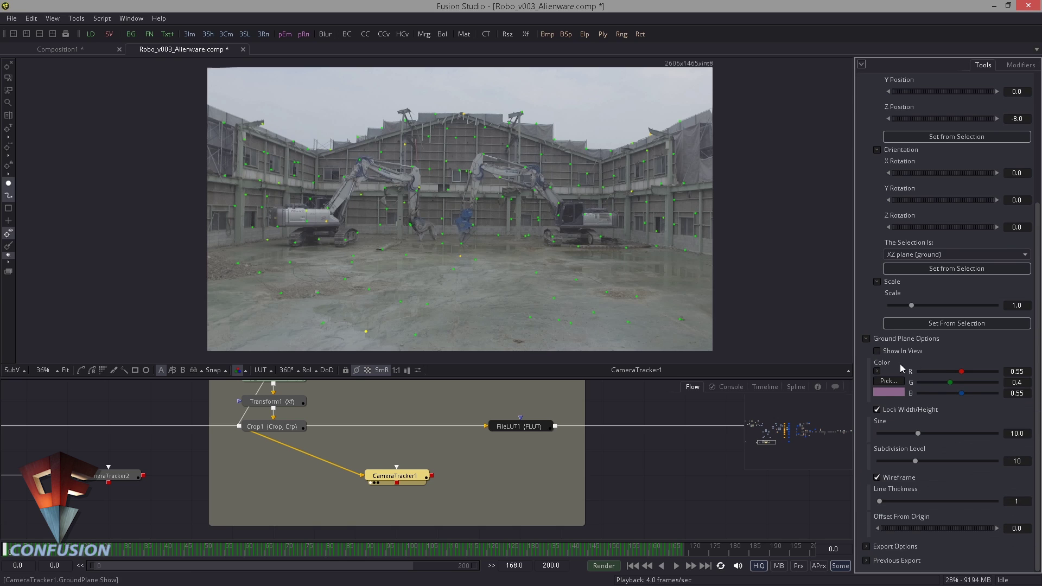
# Collapse CameraTracker1's ground plane options and show its export options and previous export settings
pyautogui.click(866, 340)
pyautogui.click(867, 353)
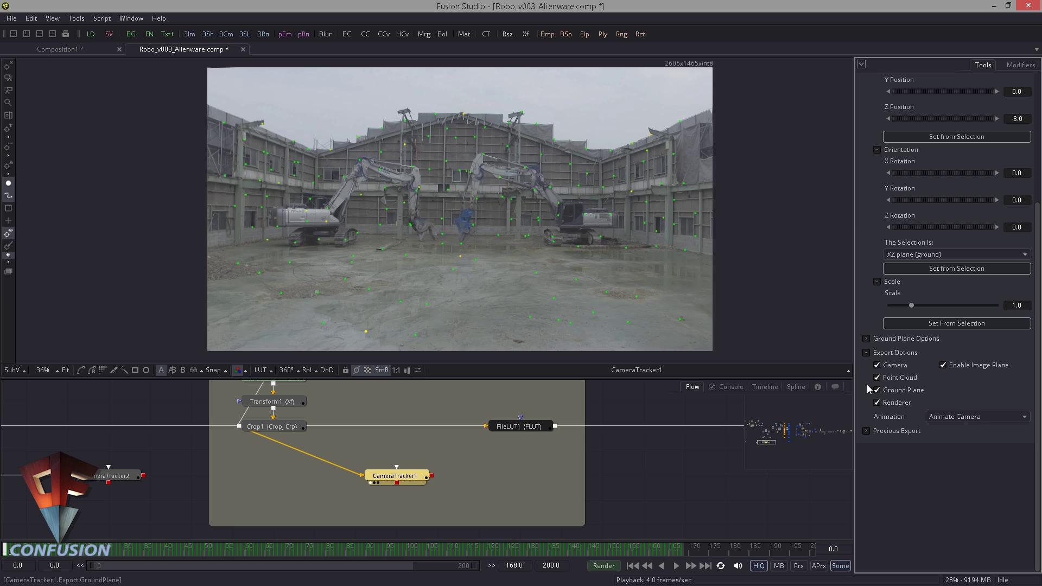
pyautogui.click(865, 432)
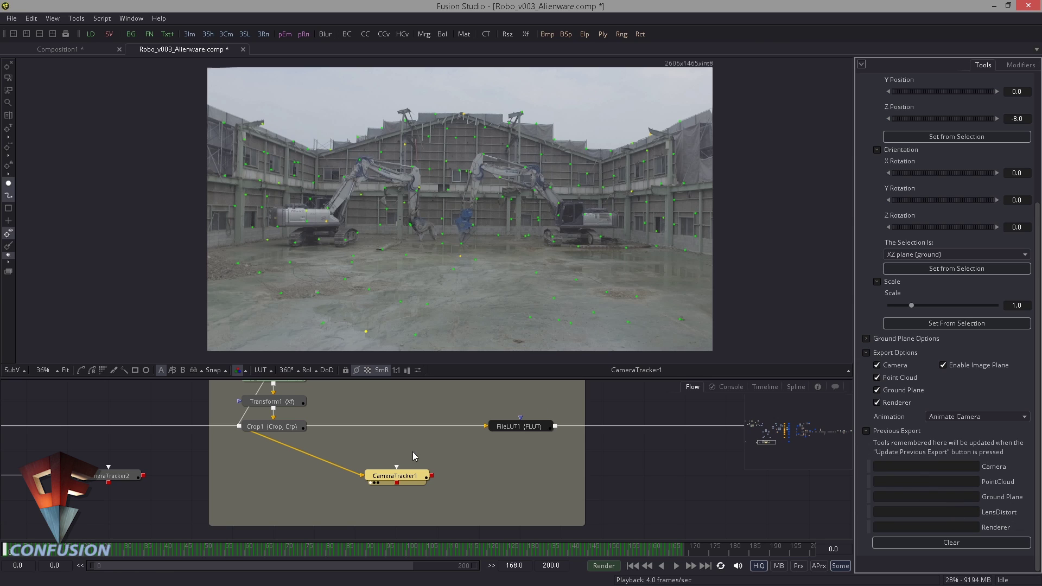
pyautogui.moveTo(293, 420); pyautogui.dragTo(391, 422)
pyautogui.scroll(-4, 401, 428)
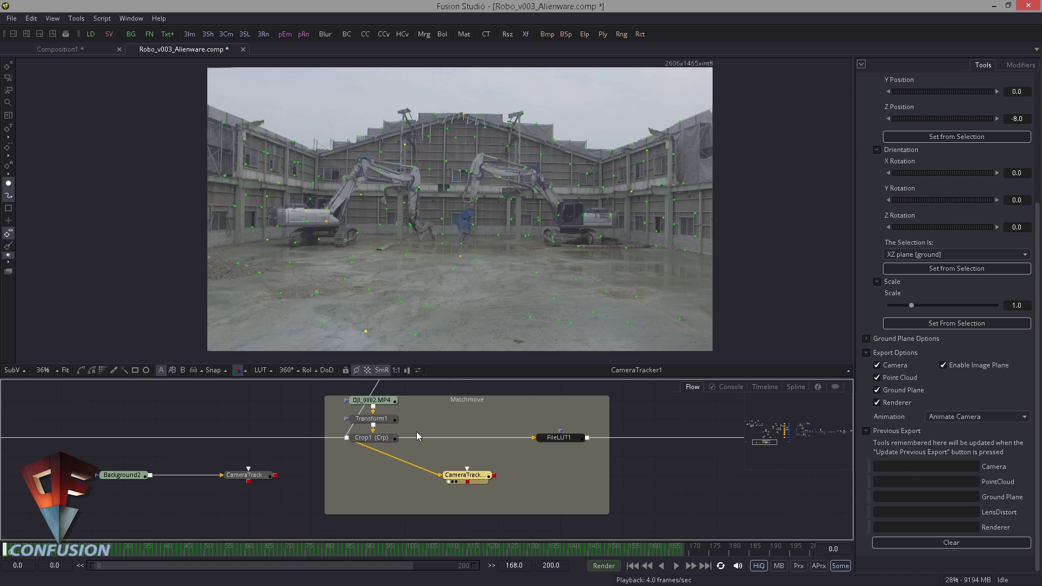
pyautogui.scroll(5, 989, 460)
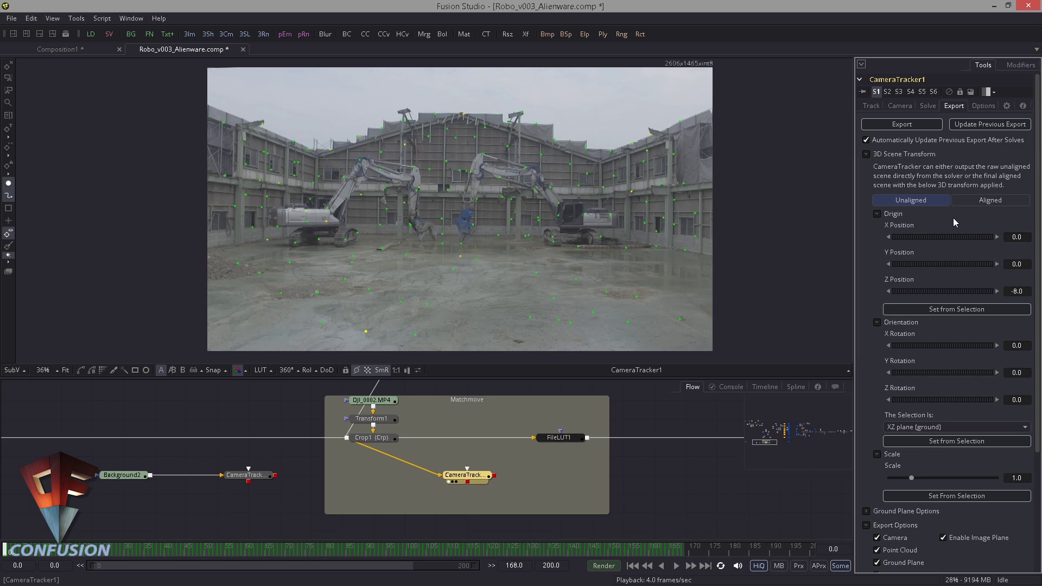
# Export the unaligned CameraTracker1 scene with its camera, point cloud, ground plane and renderer
pyautogui.scroll(-2, 472, 455)
pyautogui.moveTo(483, 454); pyautogui.dragTo(483, 441)
pyautogui.click(607, 459)
pyautogui.click(473, 447)
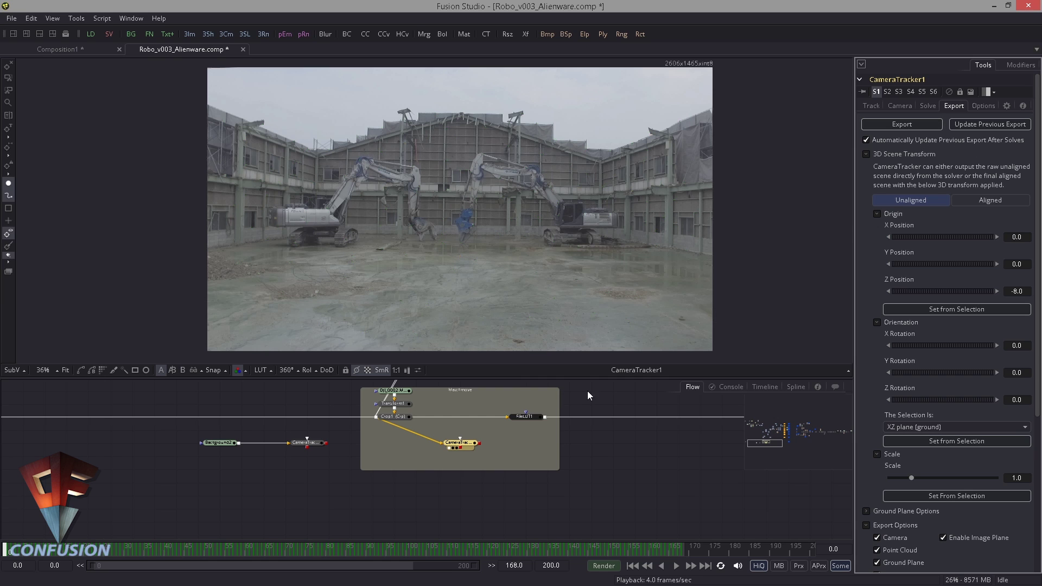
pyautogui.scroll(-2, 371, 460)
pyautogui.scroll(5, 371, 460)
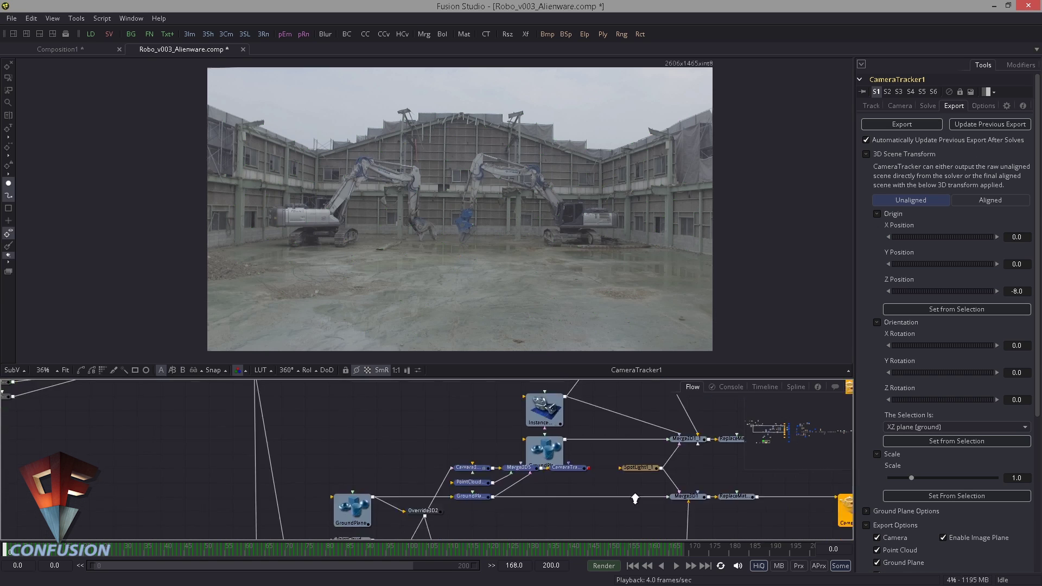
# Move the exported nodes just below the Matchmove group and view CameraTracker1_Renderer
pyautogui.moveTo(580, 400); pyautogui.dragTo(571, 433)
pyautogui.moveTo(516, 401); pyautogui.dragTo(539, 533)
pyautogui.moveTo(518, 482); pyautogui.dragTo(496, 334)
pyautogui.moveTo(509, 383); pyautogui.dragTo(513, 513)
pyautogui.moveTo(506, 483); pyautogui.dragTo(526, 372)
pyautogui.moveTo(491, 400); pyautogui.dragTo(607, 305)
pyautogui.click(505, 493)
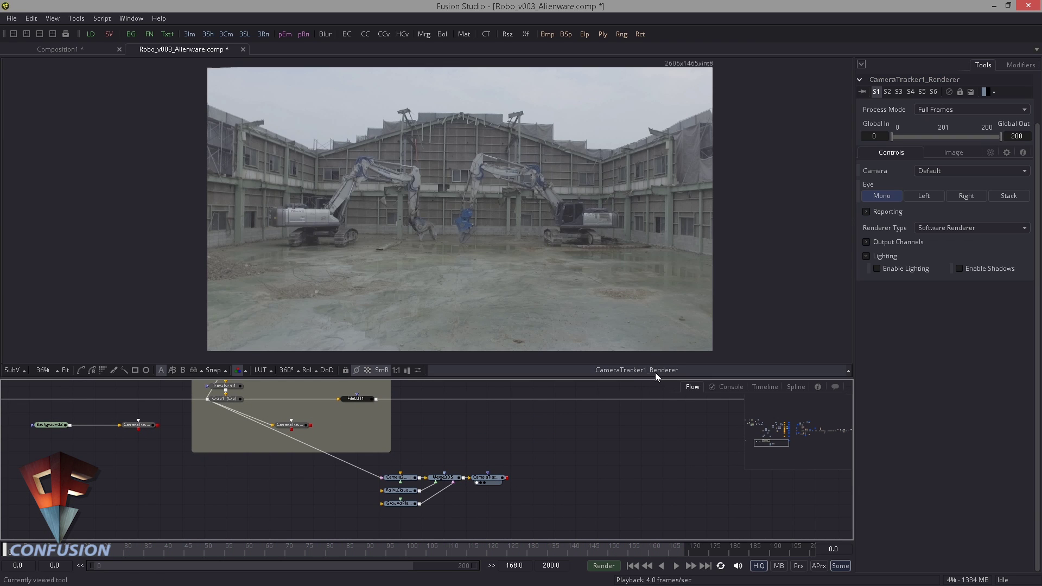
# Set the renderer type of CameraTracker1_Renderer to OpenGL Renderer
pyautogui.moveTo(505, 454); pyautogui.dragTo(515, 452)
pyautogui.scroll(2, 516, 452)
pyautogui.click(535, 448)
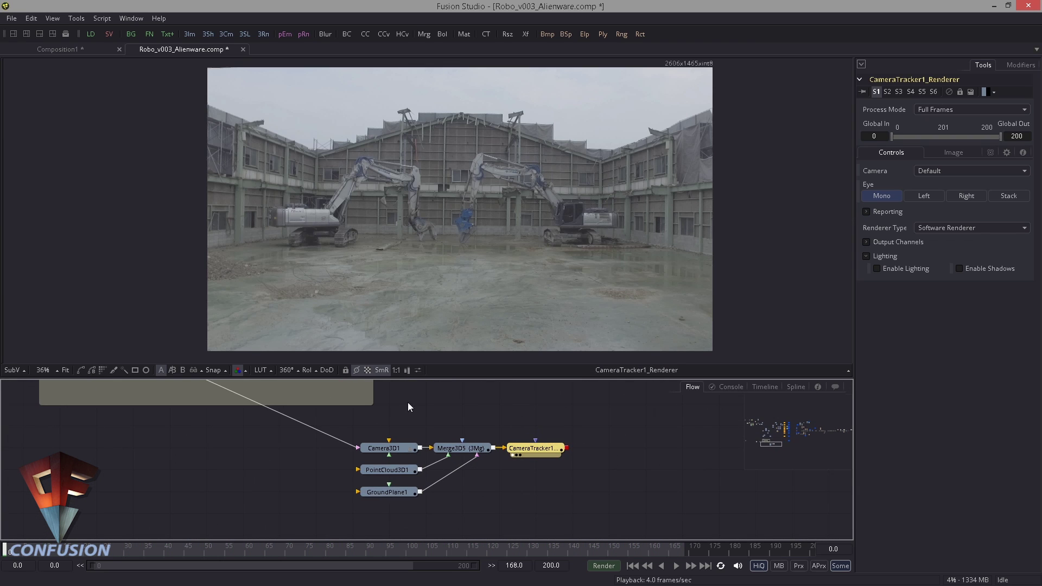
pyautogui.click(945, 226)
pyautogui.click(930, 204)
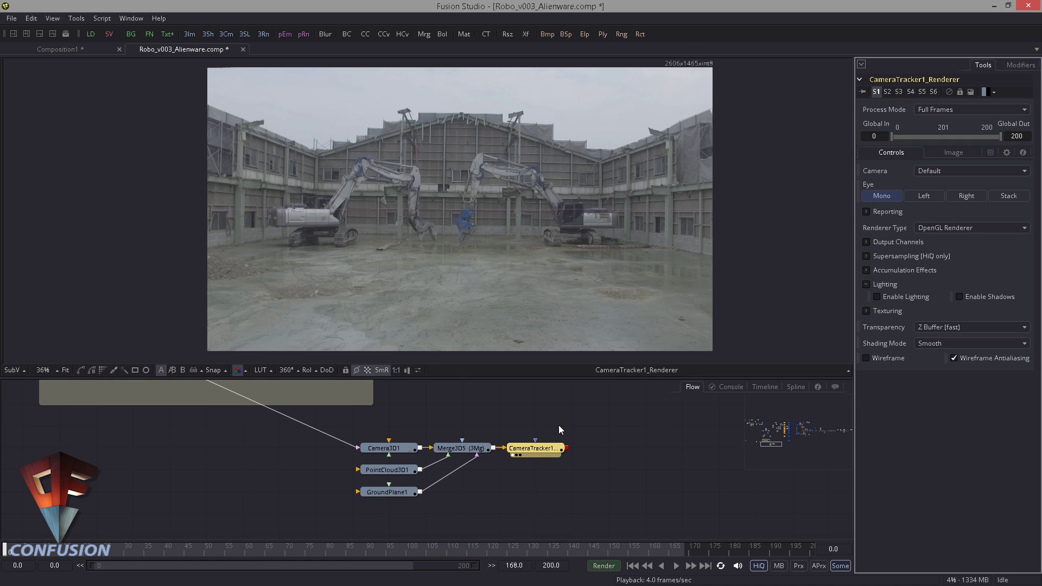
# Make GroundPlane1's diffuse color black by setting R, G and B to 0.0
pyautogui.click(388, 492)
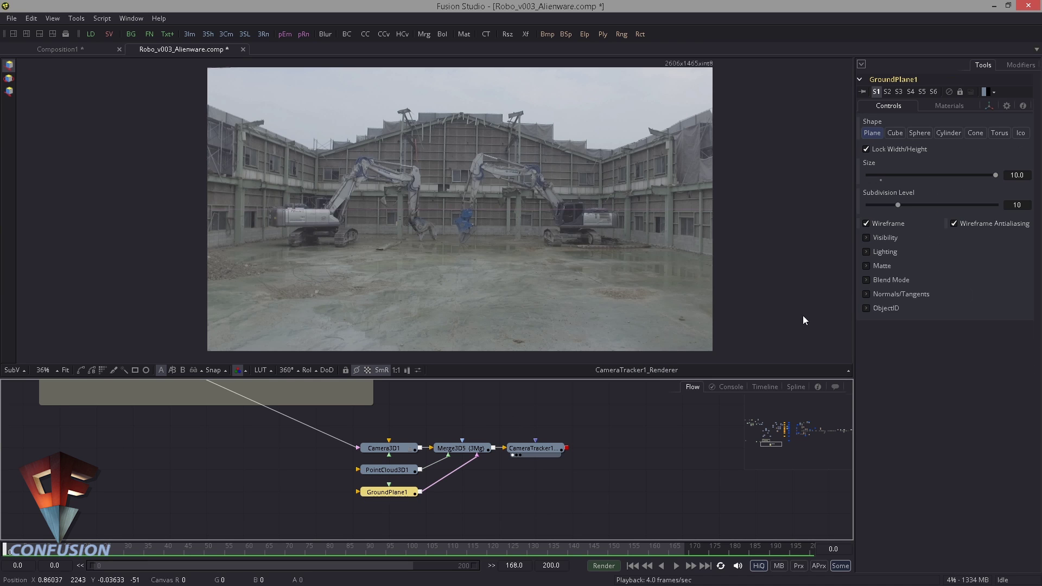
pyautogui.click(865, 223)
pyautogui.click(949, 109)
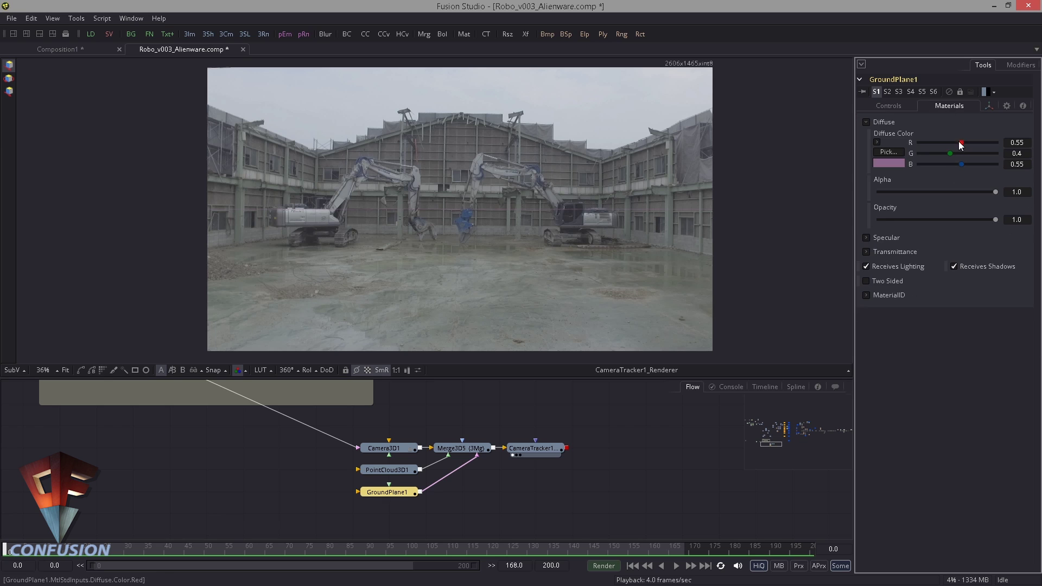
pyautogui.moveTo(949, 153); pyautogui.dragTo(845, 194)
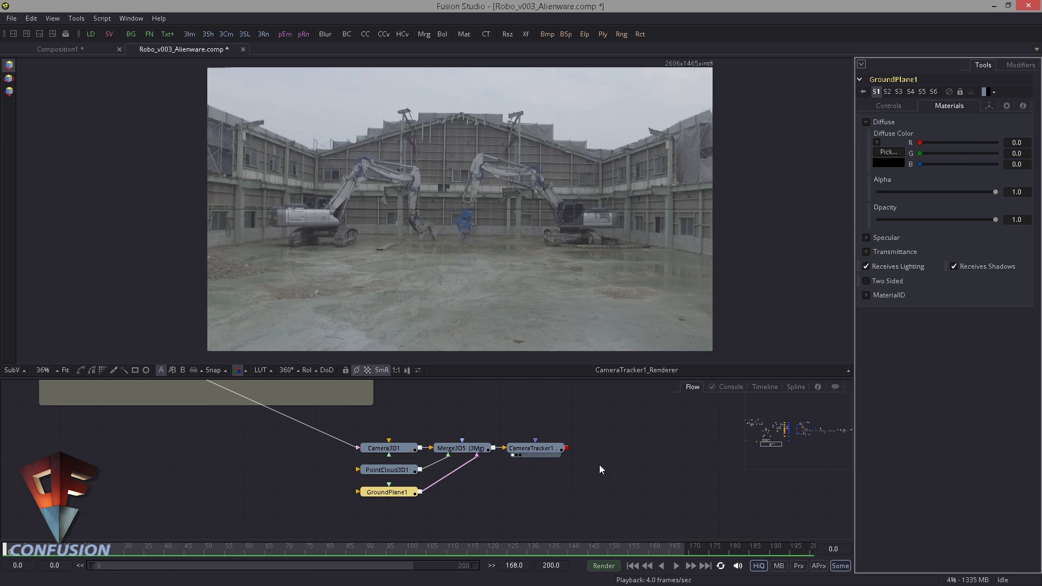
# Disconnect PointCloud3D1 from Merge3D5 and move Camera3D1 and GroundPlane1 further away from the merge node
pyautogui.moveTo(373, 470); pyautogui.dragTo(338, 470)
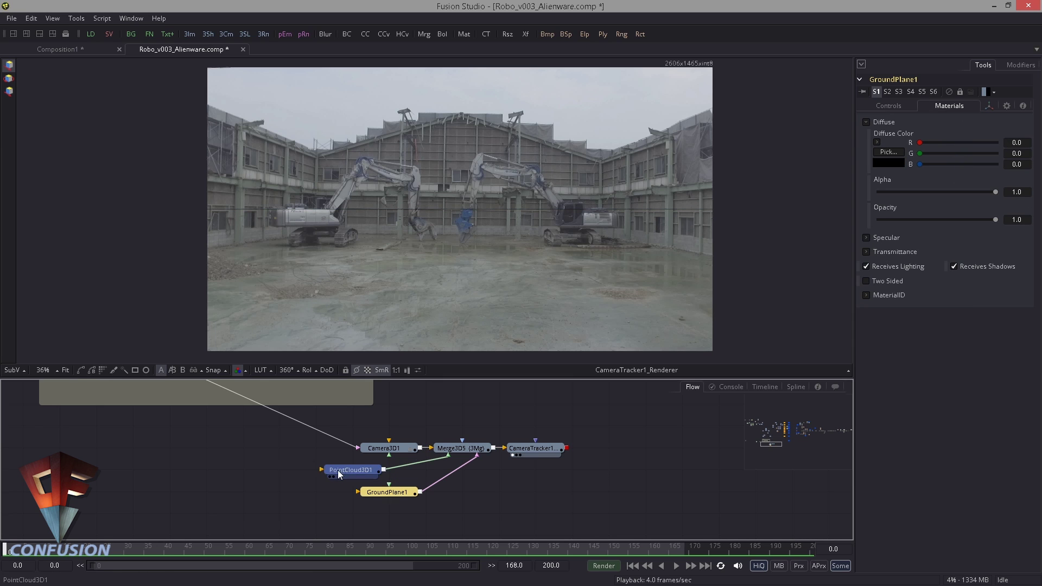
pyautogui.click(428, 461)
pyautogui.moveTo(396, 457); pyautogui.dragTo(360, 455)
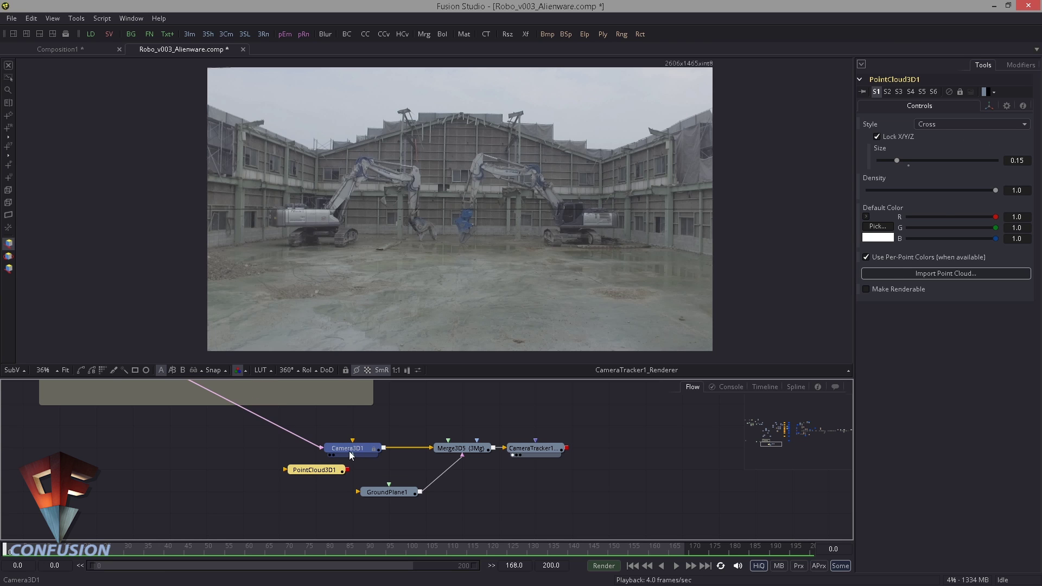
pyautogui.moveTo(404, 491); pyautogui.dragTo(369, 492)
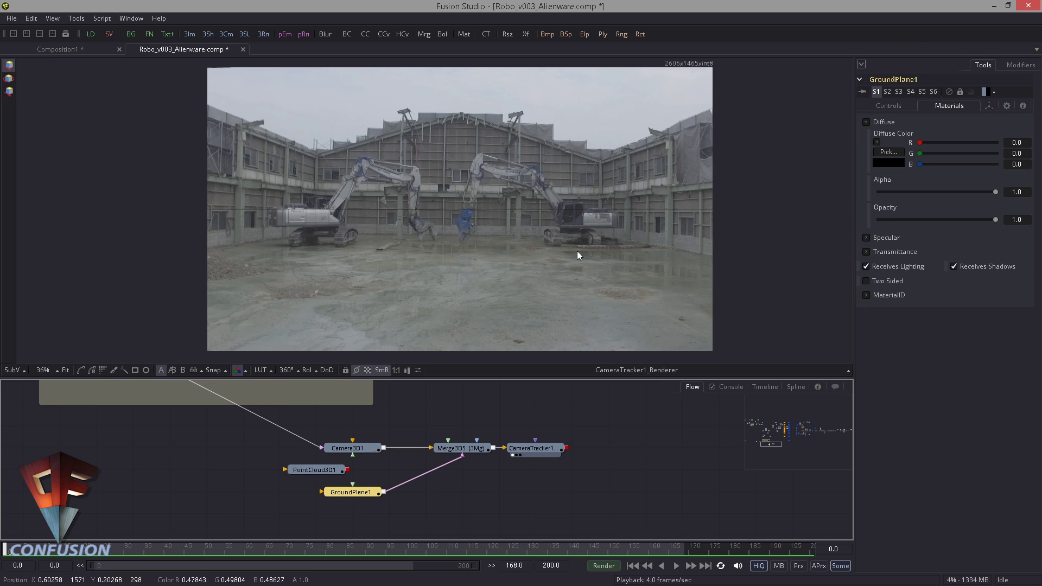
# Lower GroundPlane1 onto the concrete floor by setting its Y Offset to about -1.153
pyautogui.click(989, 105)
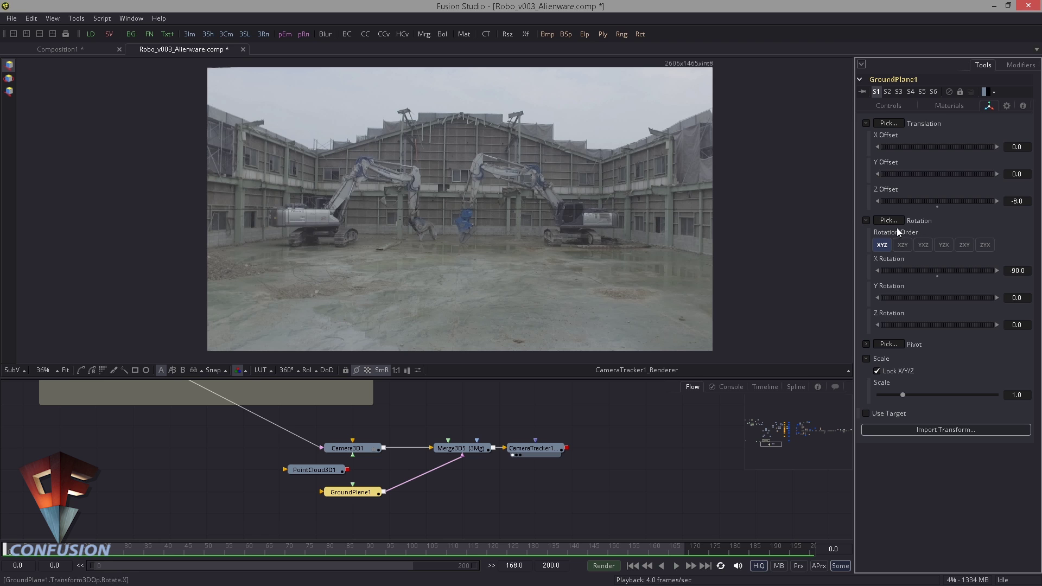
pyautogui.moveTo(925, 174)
pyautogui.mouseDown()
pyautogui.moveTo(893, 170)
pyautogui.moveTo(910, 167)
pyautogui.mouseUp()
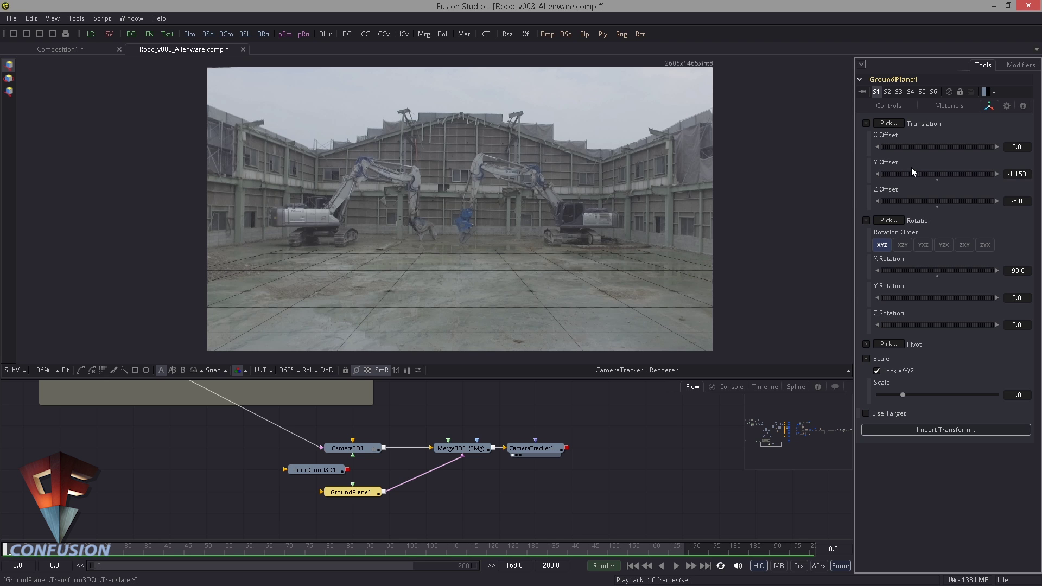
pyautogui.scroll(3, 523, 281)
pyautogui.moveTo(522, 281)
pyautogui.mouseDown()
pyautogui.moveTo(523, 214)
pyautogui.moveTo(555, 199)
pyautogui.moveTo(529, 286)
pyautogui.mouseUp()
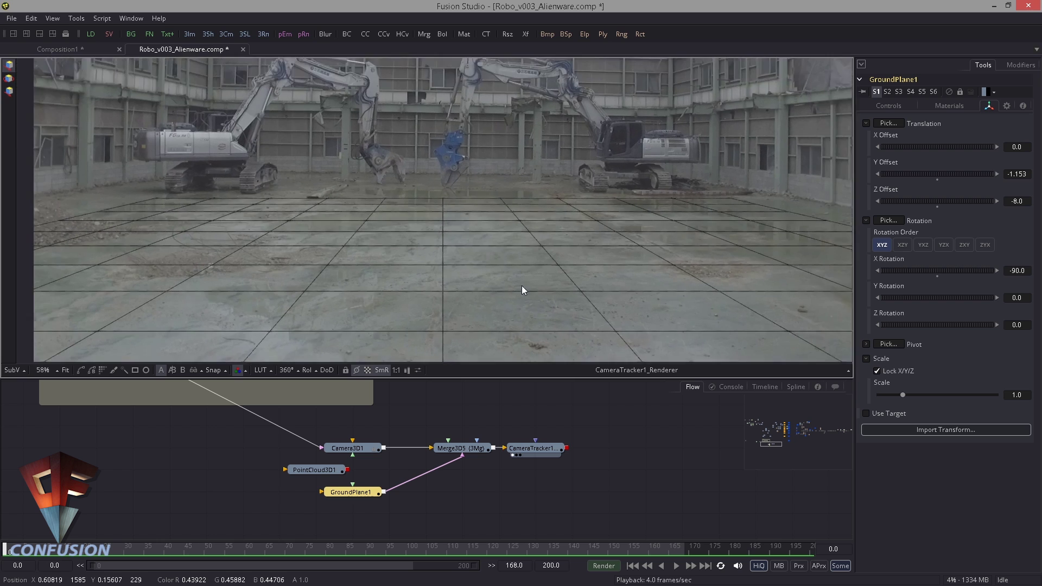
pyautogui.scroll(2, 529, 291)
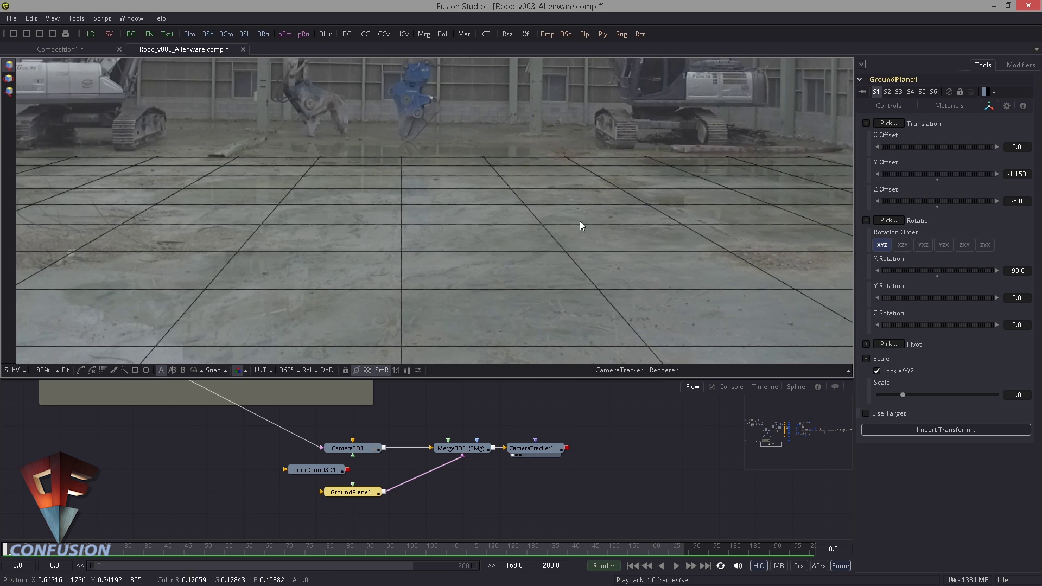
# Line up a GroundPlane1 grid intersection with a floor mark using X Offset -0.6593 and Z Offset -7.731
pyautogui.moveTo(916, 151)
pyautogui.mouseDown()
pyautogui.moveTo(876, 148)
pyautogui.moveTo(898, 146)
pyautogui.mouseUp()
pyautogui.scroll(5, 535, 213)
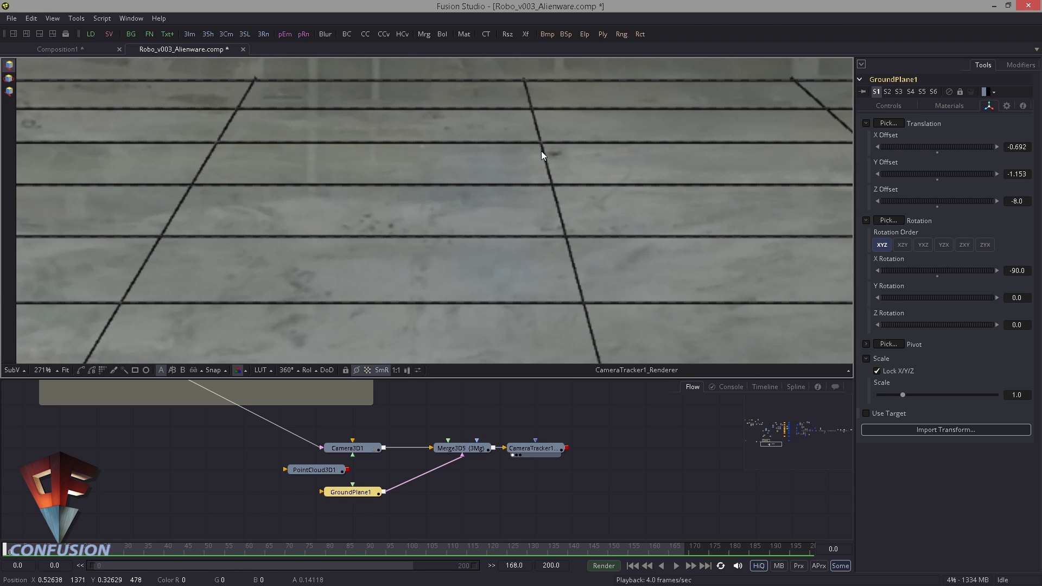
pyautogui.scroll(2, 450, 224)
pyautogui.moveTo(904, 147); pyautogui.dragTo(946, 146)
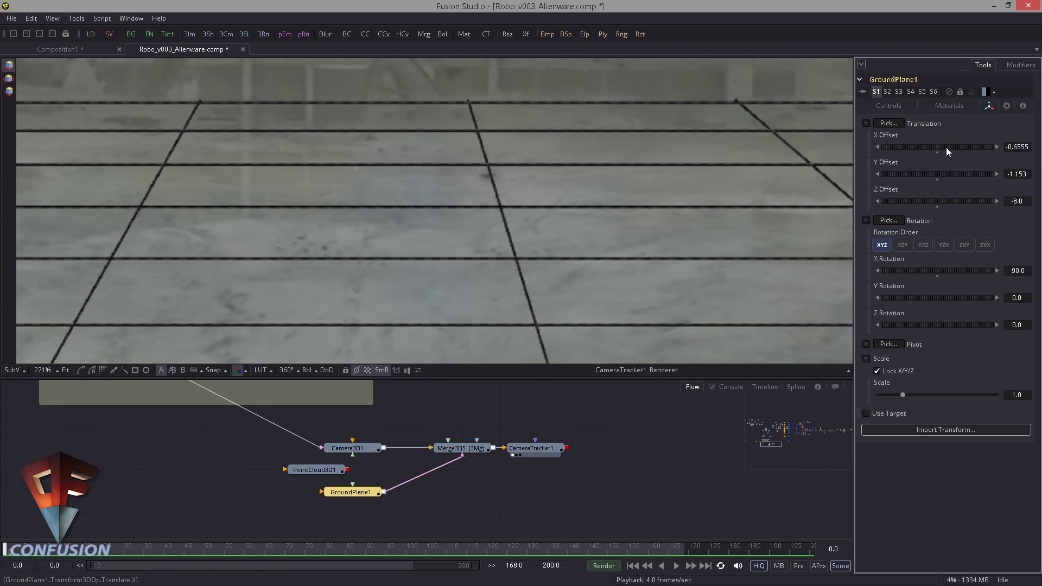
pyautogui.moveTo(933, 201); pyautogui.dragTo(944, 206)
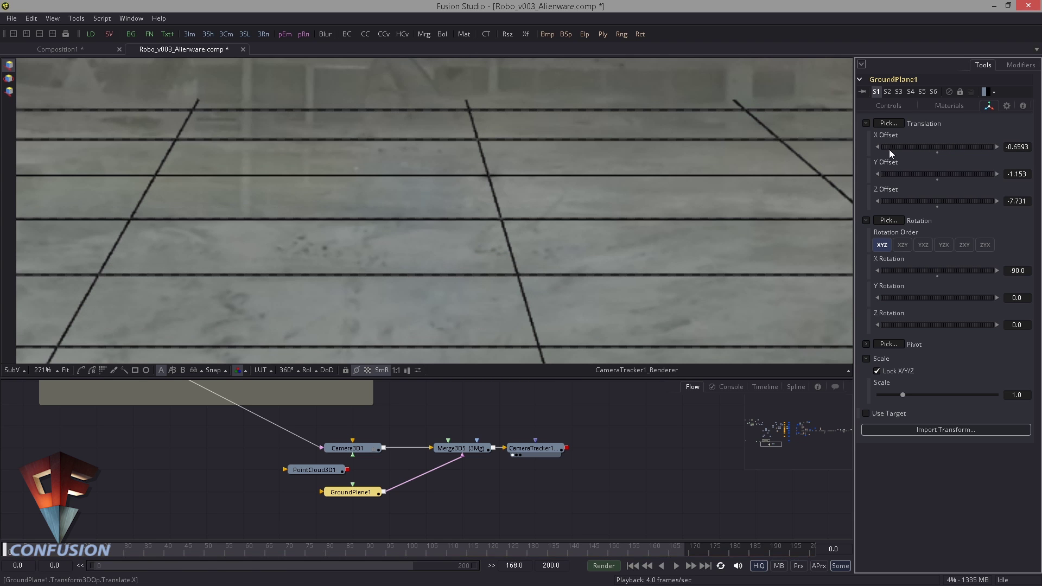
# Play the shot and examine close up how the ground grid sticks to the floor mark
pyautogui.scroll(-6, 369, 207)
pyautogui.press('space')
pyautogui.scroll(6, 591, 206)
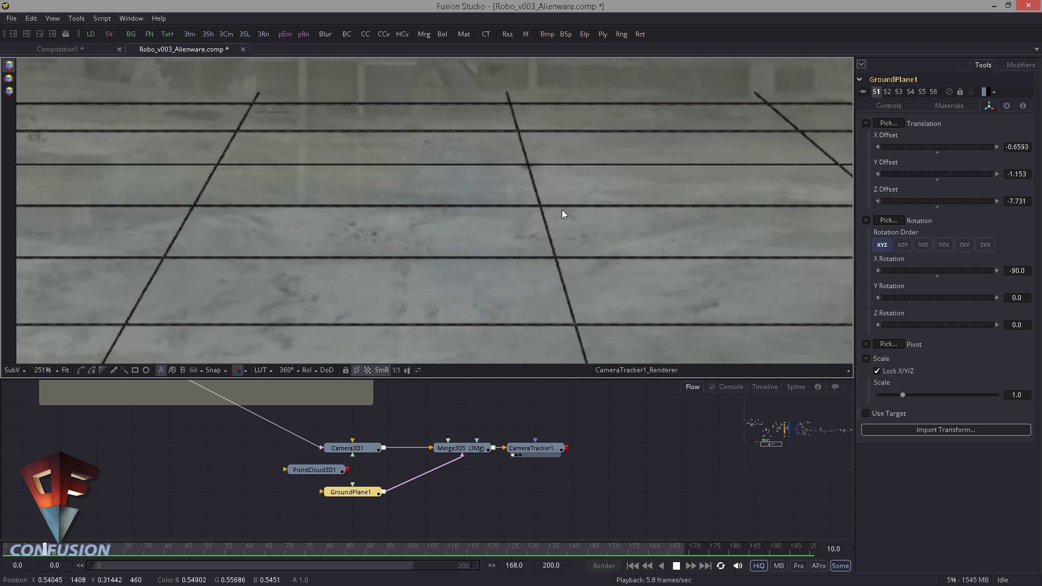
pyautogui.scroll(3, 639, 196)
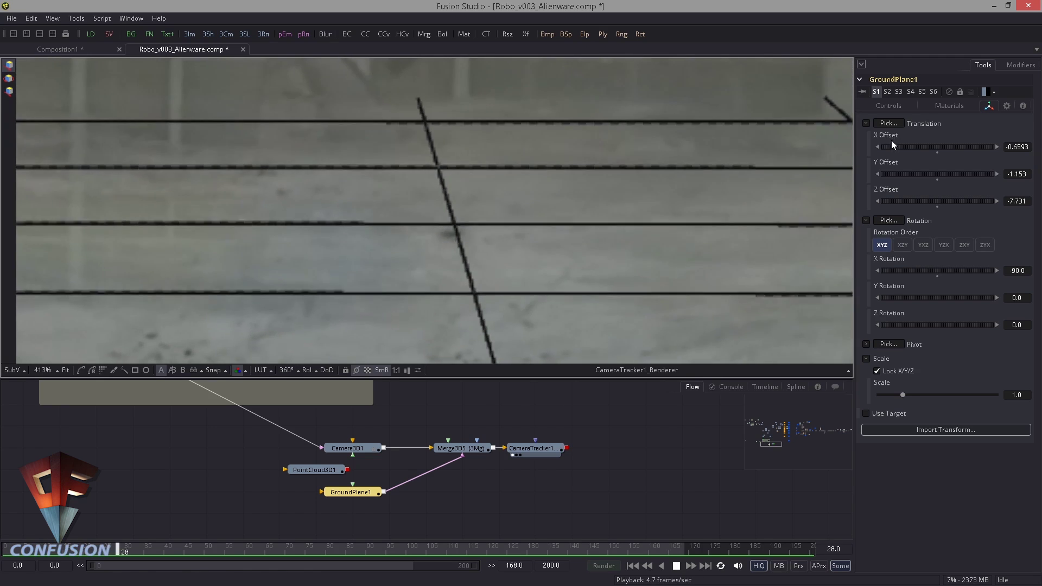
pyautogui.scroll(-5, 628, 204)
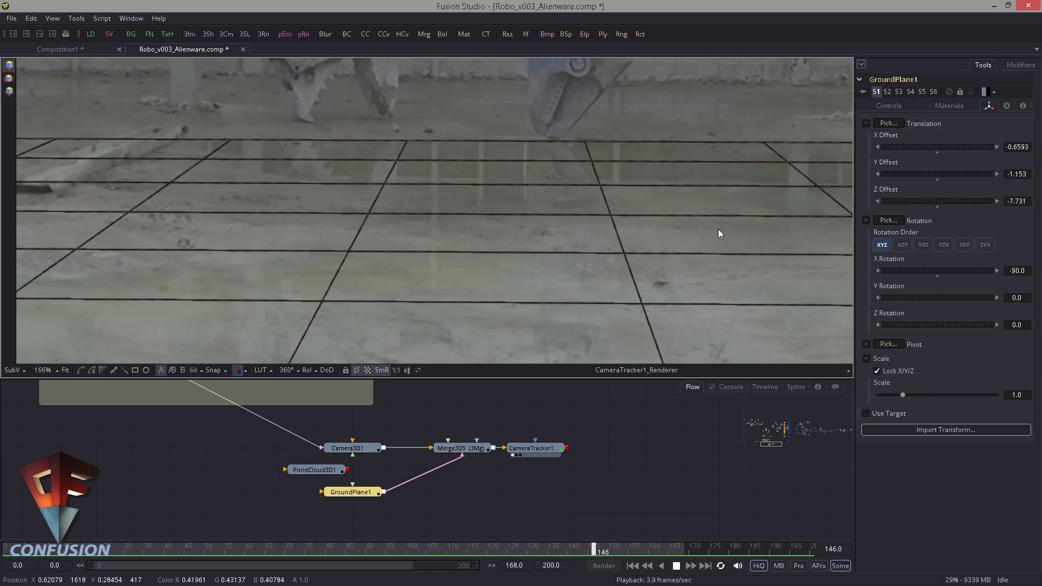
pyautogui.scroll(-4, 610, 253)
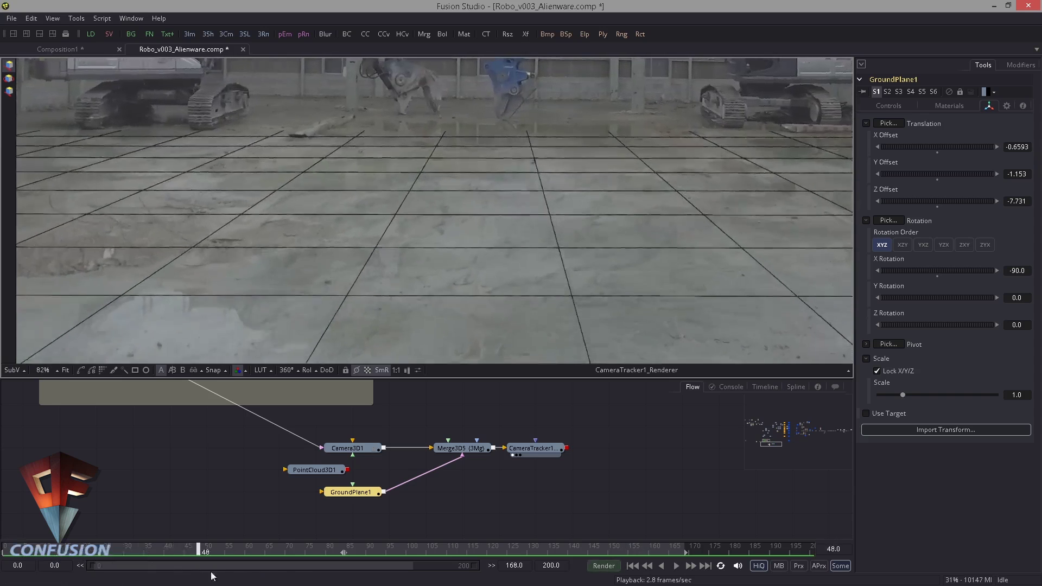
pyautogui.press('space')
# Set GroundPlane1's X Offset to about -0.7055 and Y Offset to about -1.0626, and return to frame 0
pyautogui.moveTo(913, 173)
pyautogui.mouseDown()
pyautogui.moveTo(939, 168)
pyautogui.moveTo(919, 146)
pyautogui.moveTo(907, 165)
pyautogui.mouseUp()
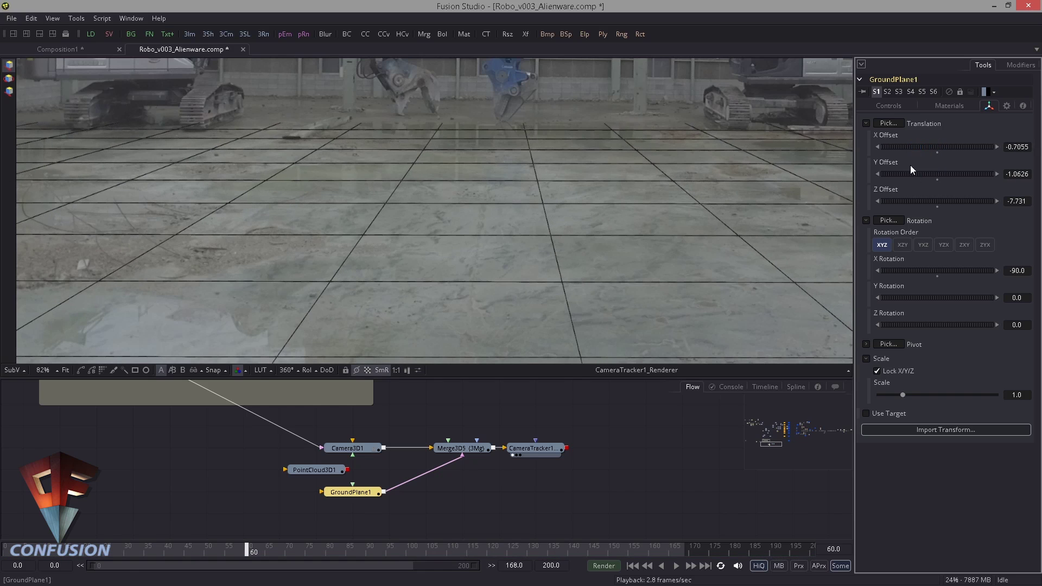
pyautogui.moveTo(37, 553); pyautogui.dragTo(6, 554)
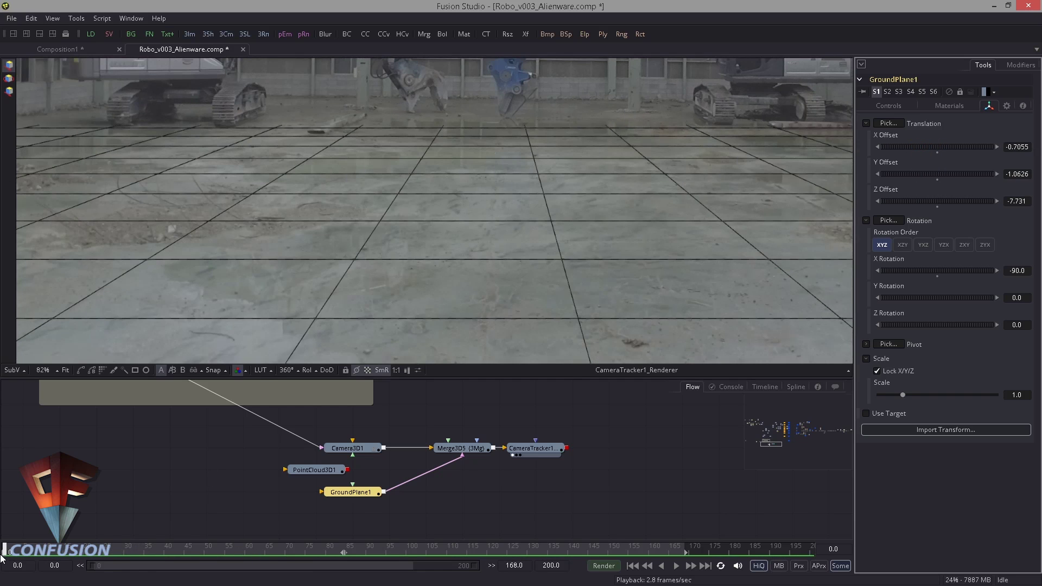
pyautogui.scroll(3, 488, 255)
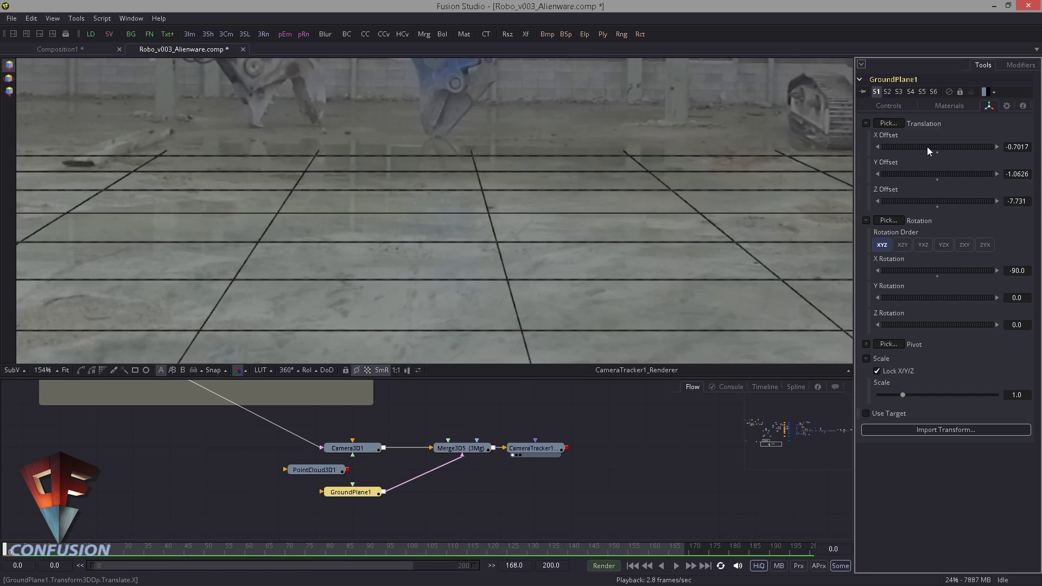
# Refine GroundPlane1's offsets to X -0.8363, Y -0.5528 and Z -4.674, comparing the floor mark between frame 0 and later frames
pyautogui.moveTo(933, 204); pyautogui.dragTo(925, 202)
pyautogui.moveTo(926, 146)
pyautogui.mouseDown()
pyautogui.moveTo(935, 171)
pyautogui.moveTo(911, 150)
pyautogui.mouseUp()
pyautogui.click(311, 549)
pyautogui.moveTo(918, 202); pyautogui.dragTo(1025, 217)
pyautogui.moveTo(337, 550); pyautogui.dragTo(4, 550)
pyautogui.moveTo(901, 147); pyautogui.dragTo(903, 147)
pyautogui.moveTo(931, 201)
pyautogui.mouseDown()
pyautogui.moveTo(914, 205)
pyautogui.moveTo(943, 205)
pyautogui.mouseUp()
pyautogui.moveTo(6, 550); pyautogui.dragTo(280, 551)
pyautogui.moveTo(907, 174); pyautogui.dragTo(899, 147)
pyautogui.moveTo(280, 551); pyautogui.dragTo(203, 552)
pyautogui.moveTo(918, 175); pyautogui.dragTo(935, 177)
pyautogui.moveTo(202, 551); pyautogui.dragTo(5, 551)
pyautogui.moveTo(910, 148); pyautogui.dragTo(906, 148)
pyautogui.moveTo(901, 202); pyautogui.dragTo(936, 204)
pyautogui.moveTo(5, 550); pyautogui.dragTo(295, 559)
pyautogui.moveTo(922, 175); pyautogui.dragTo(934, 174)
pyautogui.moveTo(908, 148); pyautogui.dragTo(902, 148)
pyautogui.moveTo(911, 202); pyautogui.dragTo(939, 205)
pyautogui.moveTo(295, 551); pyautogui.dragTo(4, 551)
pyautogui.moveTo(923, 147)
pyautogui.mouseDown()
pyautogui.moveTo(931, 174)
pyautogui.moveTo(905, 145)
pyautogui.mouseUp()
pyautogui.moveTo(913, 202); pyautogui.dragTo(932, 202)
pyautogui.moveTo(60, 547); pyautogui.dragTo(4, 551)
pyautogui.moveTo(913, 175); pyautogui.dragTo(923, 174)
pyautogui.moveTo(921, 147); pyautogui.dragTo(921, 147)
pyautogui.moveTo(922, 201); pyautogui.dragTo(939, 202)
pyautogui.moveTo(922, 145); pyautogui.dragTo(910, 145)
pyautogui.moveTo(923, 202); pyautogui.dragTo(927, 202)
# Check the grid in playback and adjust GroundPlane1's offsets to X -0.8421, Y -0.5278 and Z -4.472
pyautogui.press('space')
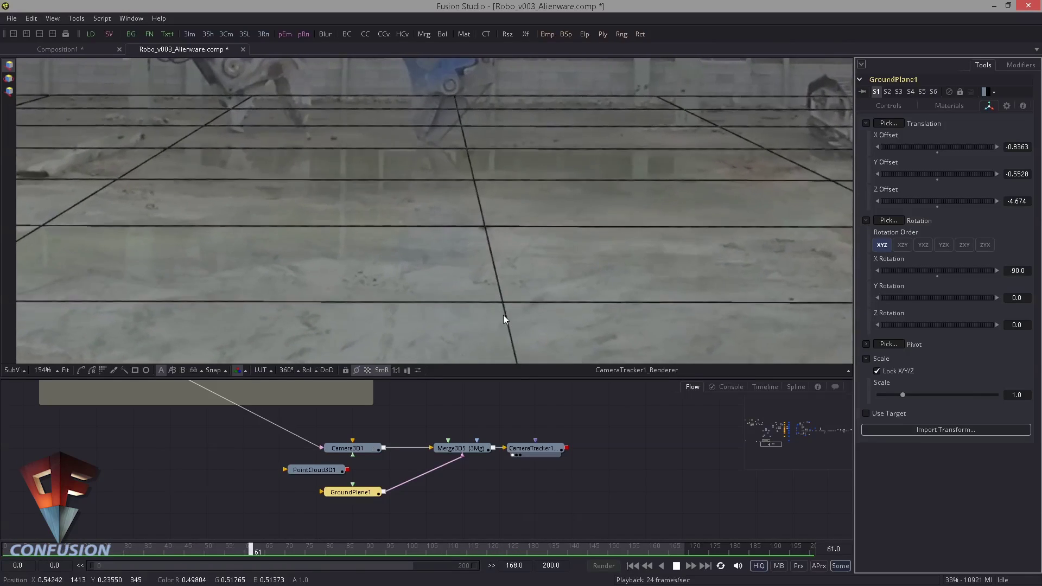
pyautogui.press('space')
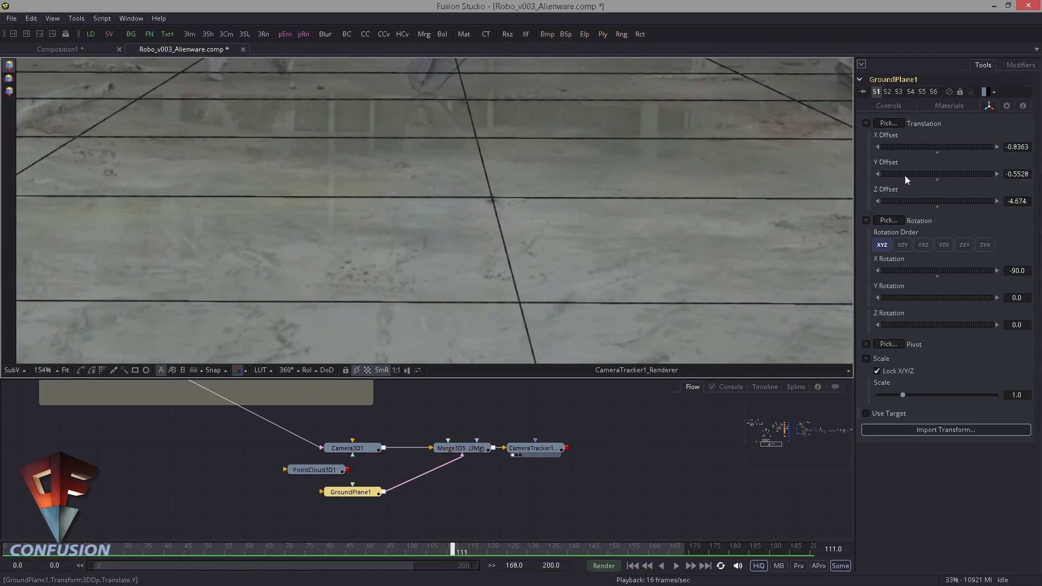
pyautogui.moveTo(905, 172); pyautogui.dragTo(900, 146)
pyautogui.moveTo(28, 550); pyautogui.dragTo(7, 549)
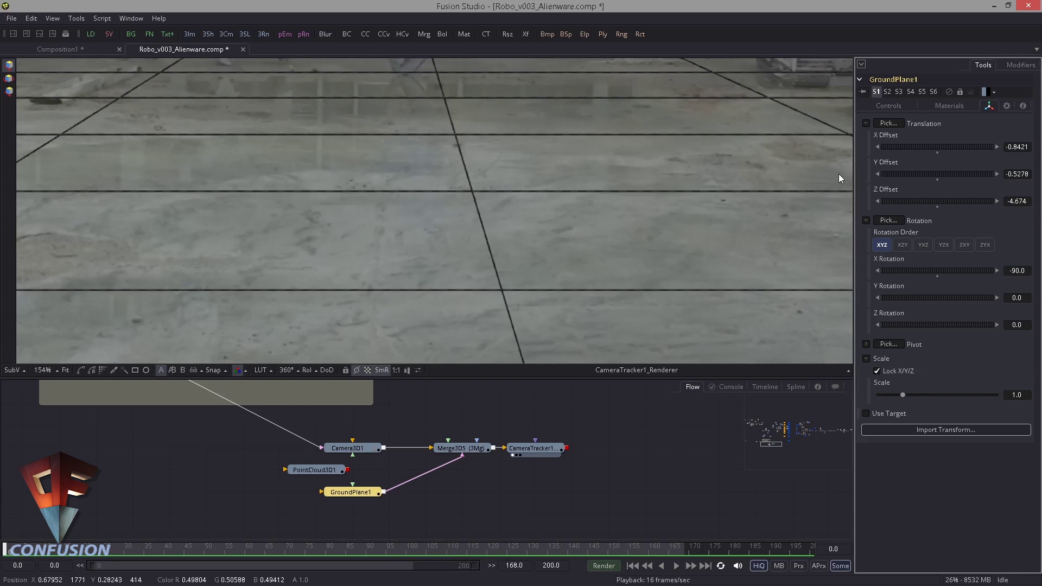
pyautogui.moveTo(926, 199)
pyautogui.mouseDown()
pyautogui.moveTo(938, 197)
pyautogui.moveTo(916, 197)
pyautogui.mouseUp()
# Play back the shot and inspect the ground grid's alignment with the floor, both close up and from further out
pyautogui.press('space')
pyautogui.press('space')
pyautogui.press('space')
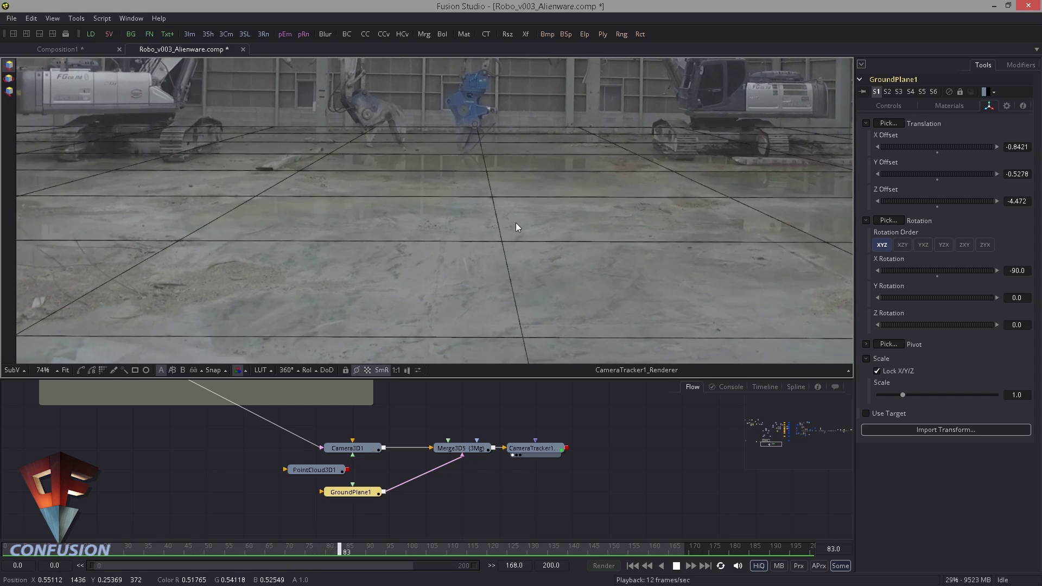
pyautogui.scroll(4, 544, 226)
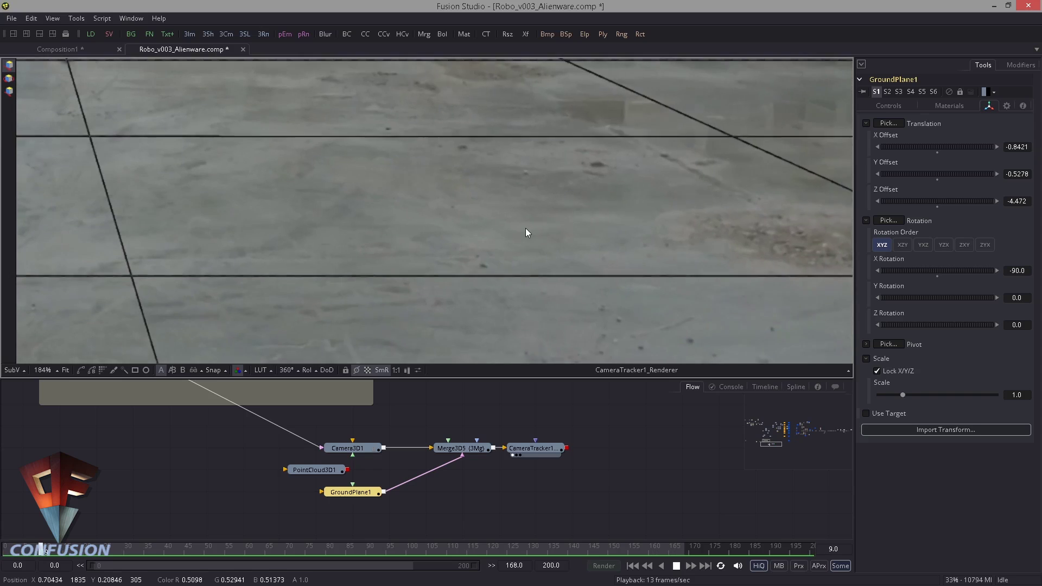
pyautogui.scroll(-4, 509, 211)
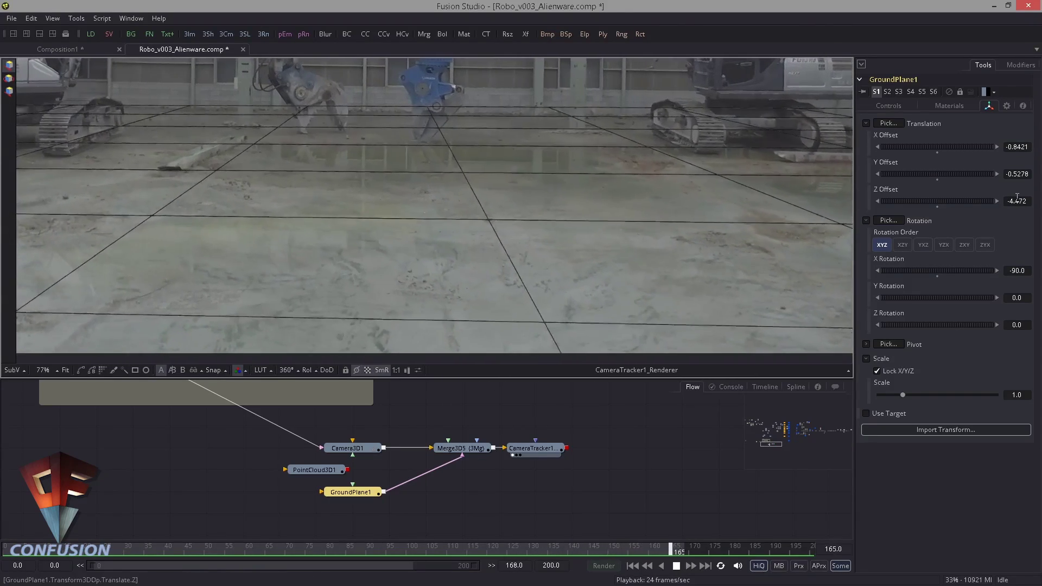
# Examine the grid line at the beam's end near the excavator and the whole floor during playback, and stop playback
pyautogui.scroll(4, 572, 203)
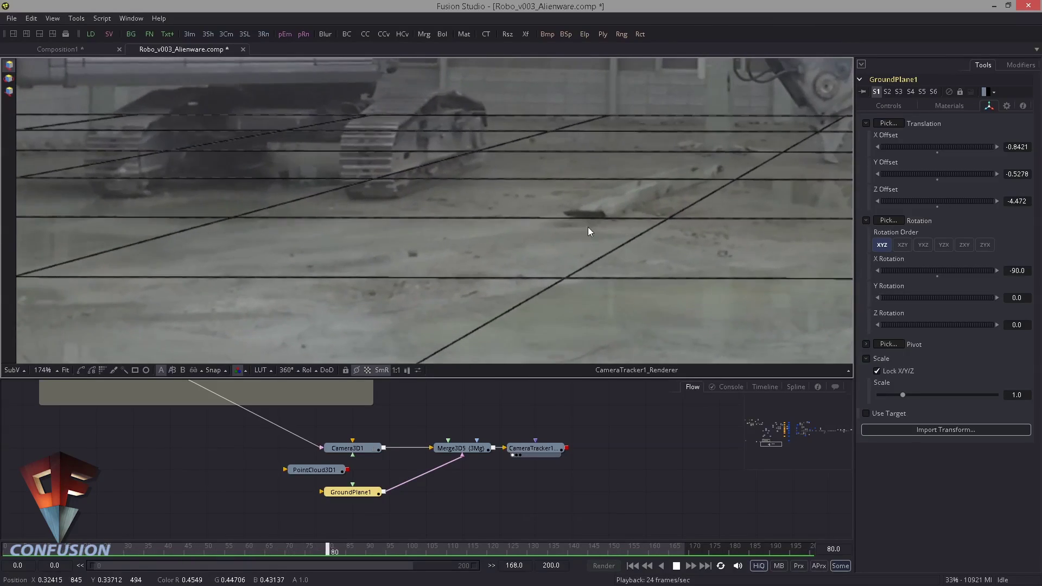
pyautogui.scroll(4, 624, 222)
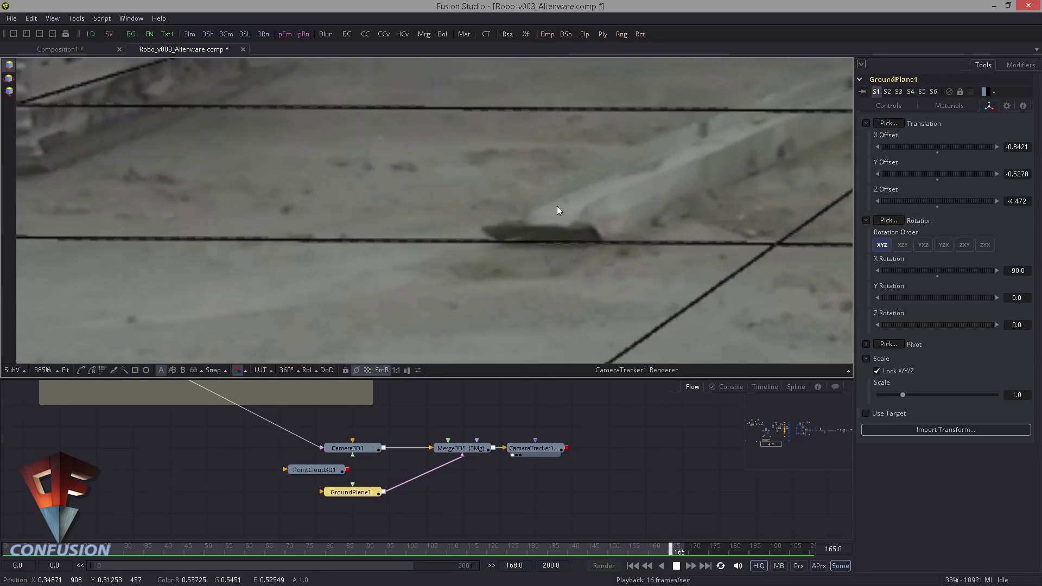
pyautogui.scroll(-4, 470, 206)
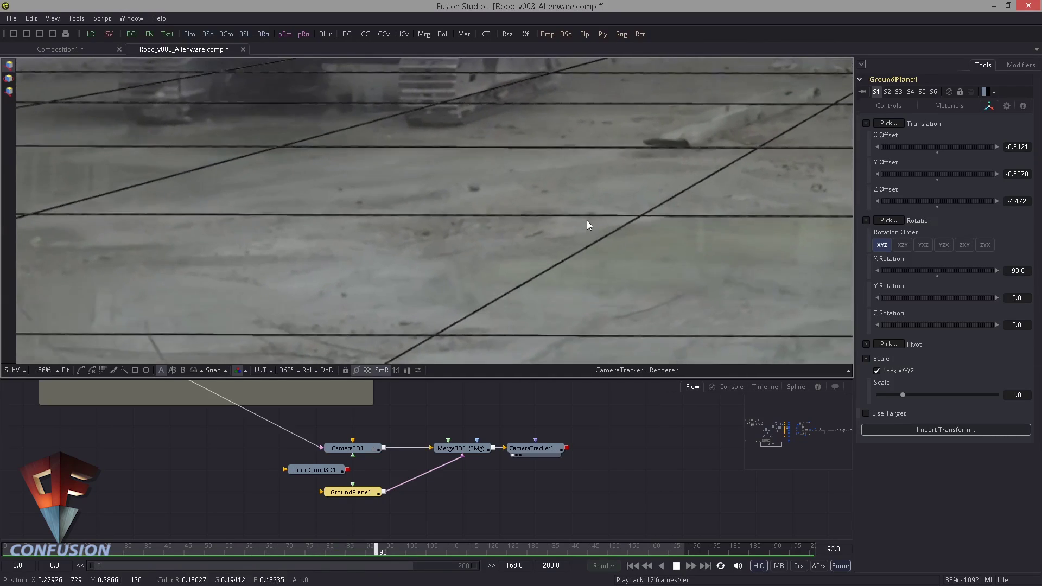
pyautogui.scroll(-4, 586, 220)
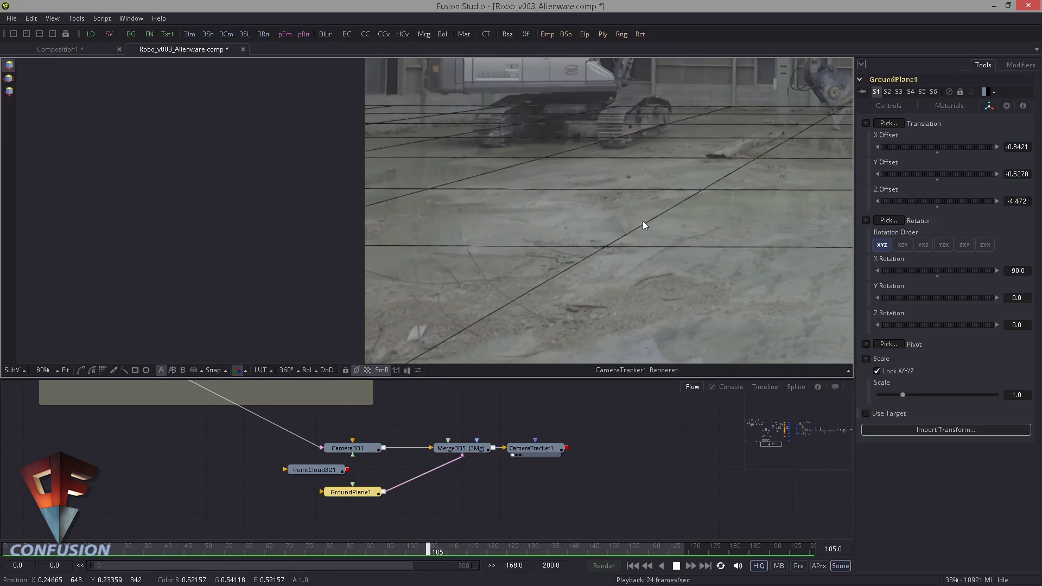
pyautogui.scroll(-5, 279, 215)
pyautogui.scroll(2, 532, 276)
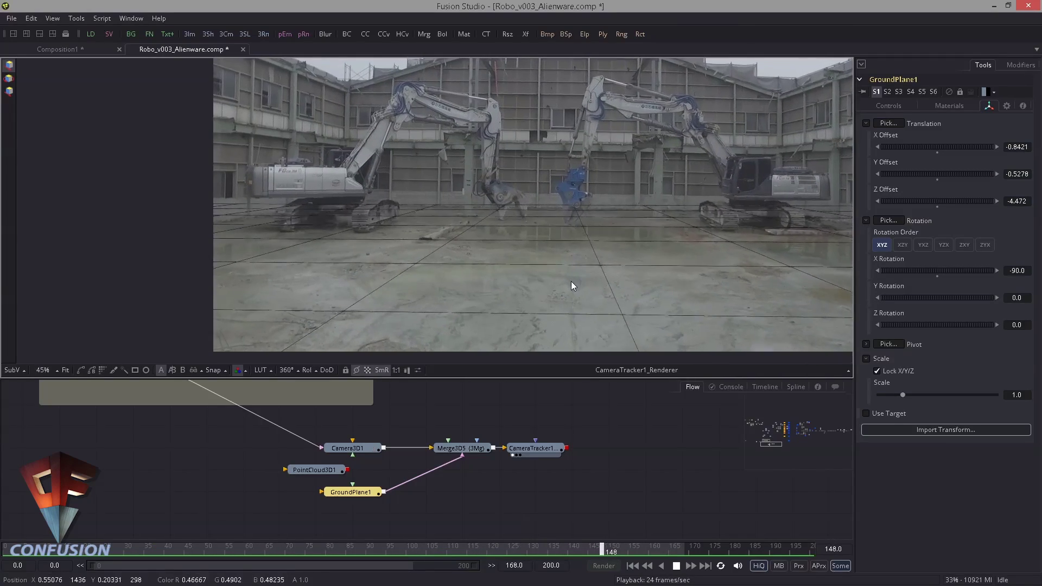
pyautogui.press('space')
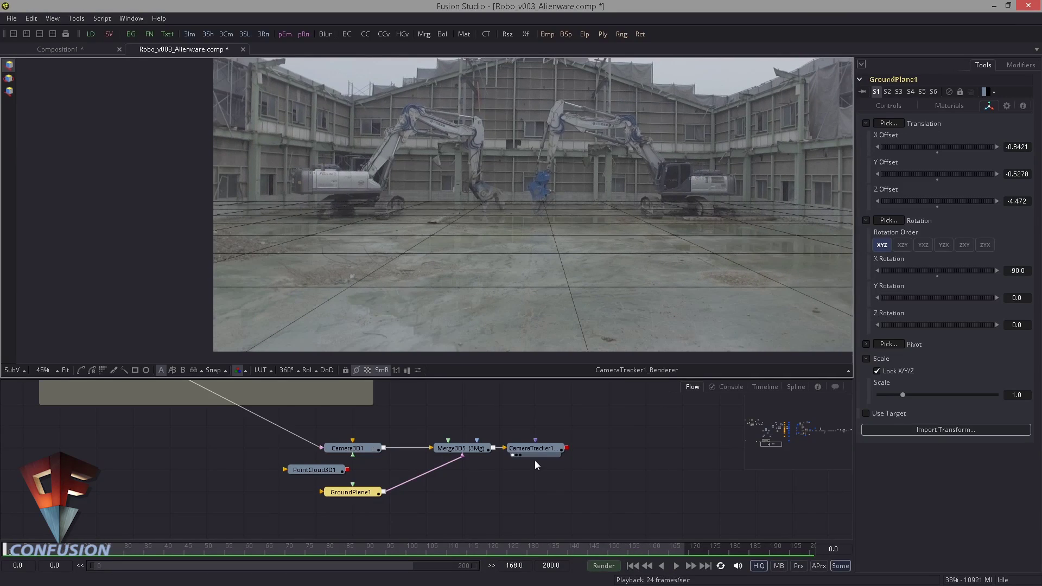
pyautogui.hotkey('shift', 'space')
pyautogui.write('shape')
pyautogui.press('Return')
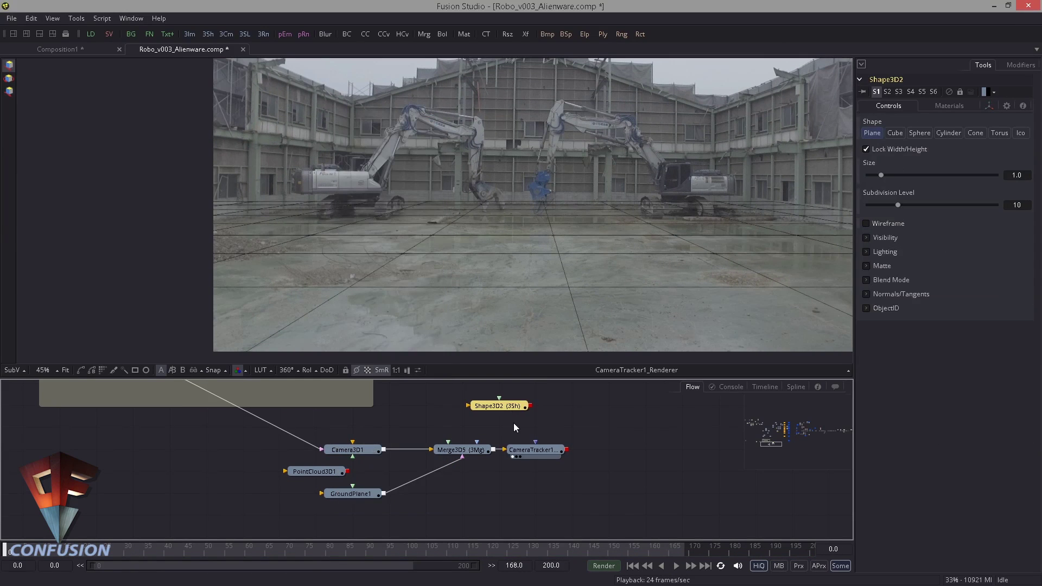
pyautogui.press('Delete')
# Enlarge the node area, add a Merge3D node below the robot's nodes and feed the robot's Transform3D output into it
pyautogui.moveTo(427, 380); pyautogui.dragTo(442, 376)
pyautogui.moveTo(451, 378); pyautogui.dragTo(446, 279)
pyautogui.moveTo(271, 326); pyautogui.dragTo(554, 342)
pyautogui.hotkey('shift', 'space')
pyautogui.write('merge')
pyautogui.press('Return')
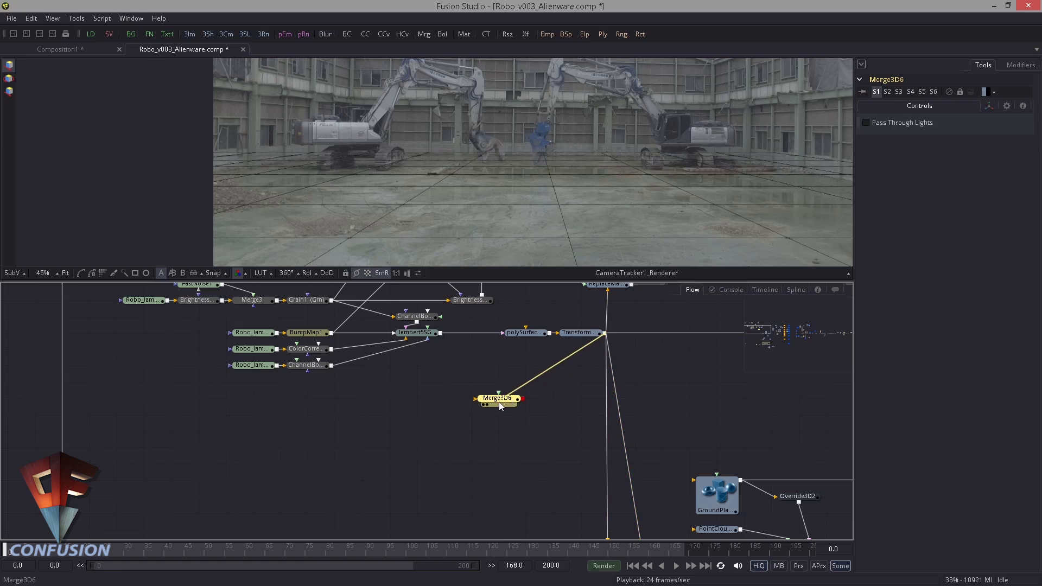
# Place the robot's new Merge3D above Merge3D5 and spread out the Camera3D1, GroundPlane1 and renderer nodes around it
pyautogui.scroll(-3, 433, 322)
pyautogui.scroll(5, 482, 363)
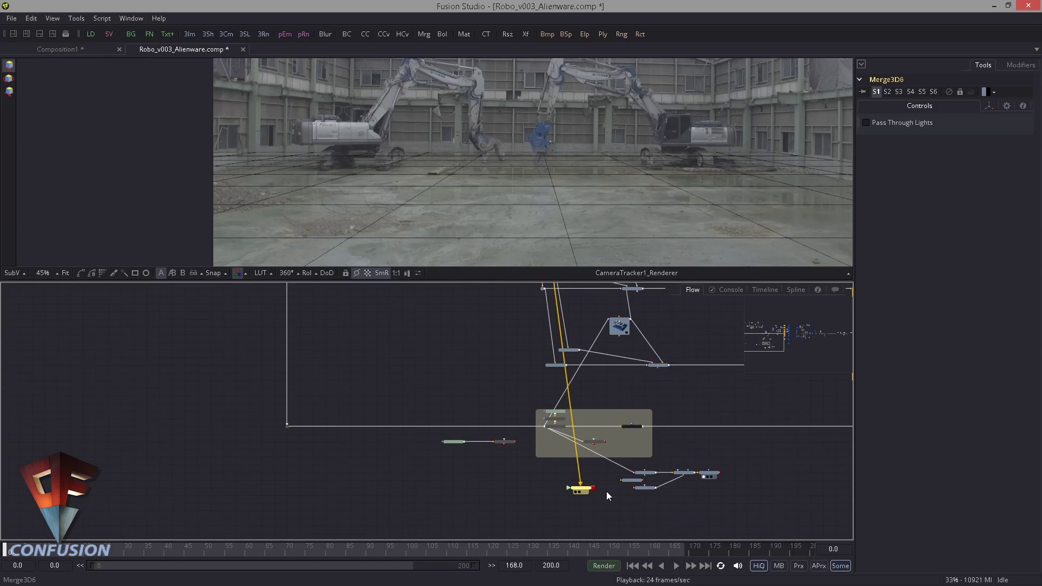
pyautogui.moveTo(528, 388); pyautogui.dragTo(247, 479)
pyautogui.moveTo(476, 411); pyautogui.dragTo(517, 386)
pyautogui.moveTo(434, 455); pyautogui.dragTo(459, 425)
pyautogui.moveTo(386, 429); pyautogui.dragTo(307, 422)
pyautogui.moveTo(520, 461); pyautogui.dragTo(434, 463)
pyautogui.moveTo(328, 457); pyautogui.dragTo(328, 480)
pyautogui.moveTo(543, 407); pyautogui.dragTo(626, 407)
pyautogui.moveTo(453, 356); pyautogui.dragTo(453, 331)
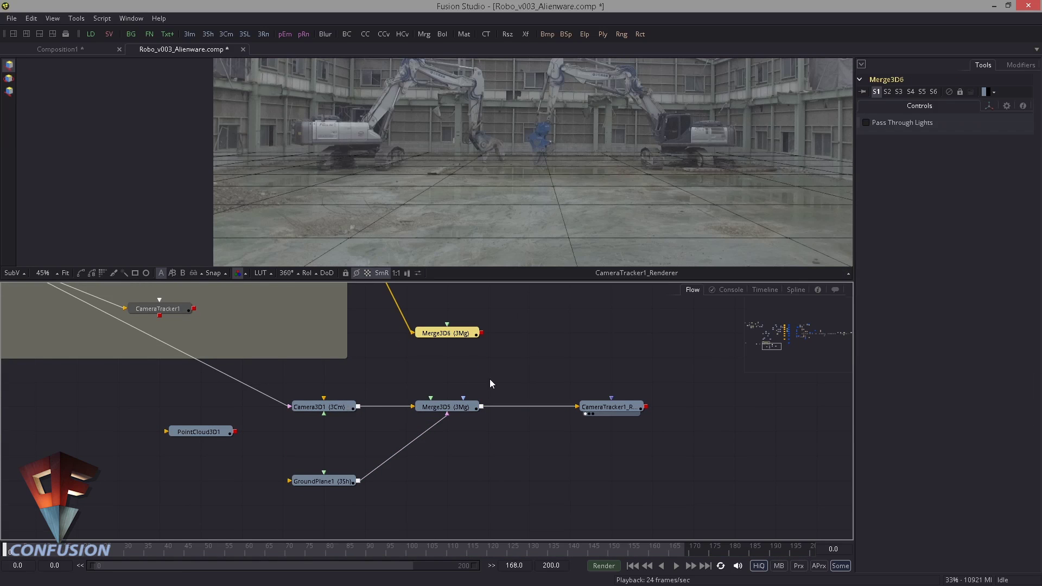
# Connect the robot's Merge3D to Merge3D5 so the robot joins the camera and ground plane scene, and enlarge the viewer
pyautogui.moveTo(517, 349); pyautogui.dragTo(532, 390)
pyautogui.moveTo(463, 422); pyautogui.dragTo(463, 398)
pyautogui.moveTo(586, 398); pyautogui.dragTo(576, 446)
pyautogui.click(569, 428)
pyautogui.moveTo(458, 281); pyautogui.dragTo(461, 315)
pyautogui.moveTo(526, 389)
pyautogui.mouseDown()
pyautogui.moveTo(528, 380)
pyautogui.moveTo(544, 386)
pyautogui.mouseUp()
pyautogui.scroll(-1, 542, 383)
# Display Merge3D5 in the perspective 3D view and examine the robot's feet against the ground plane
pyautogui.rightClick(827, 294)
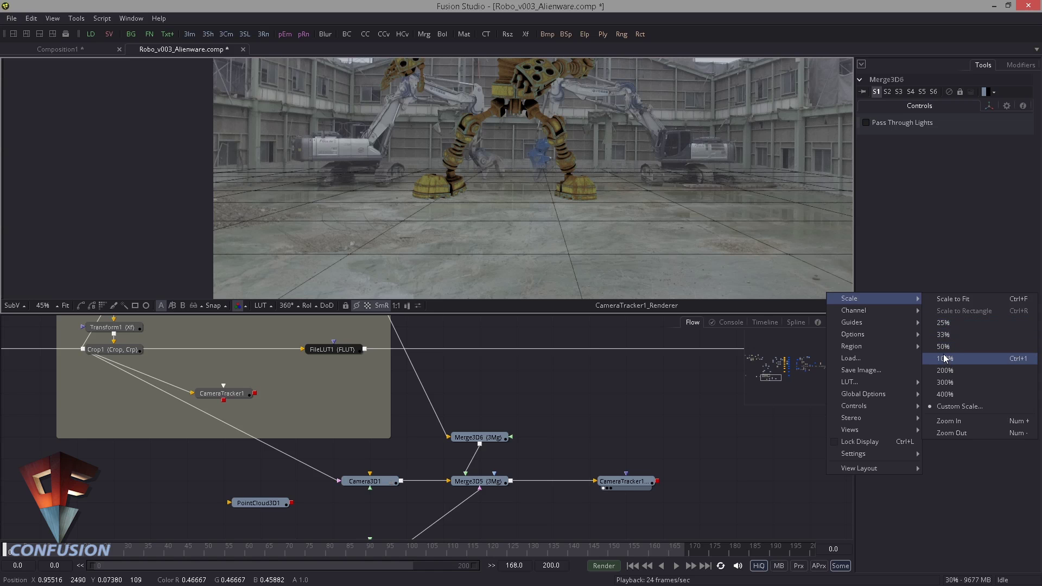
pyautogui.click(672, 349)
pyautogui.click(456, 489)
pyautogui.rightClick(832, 292)
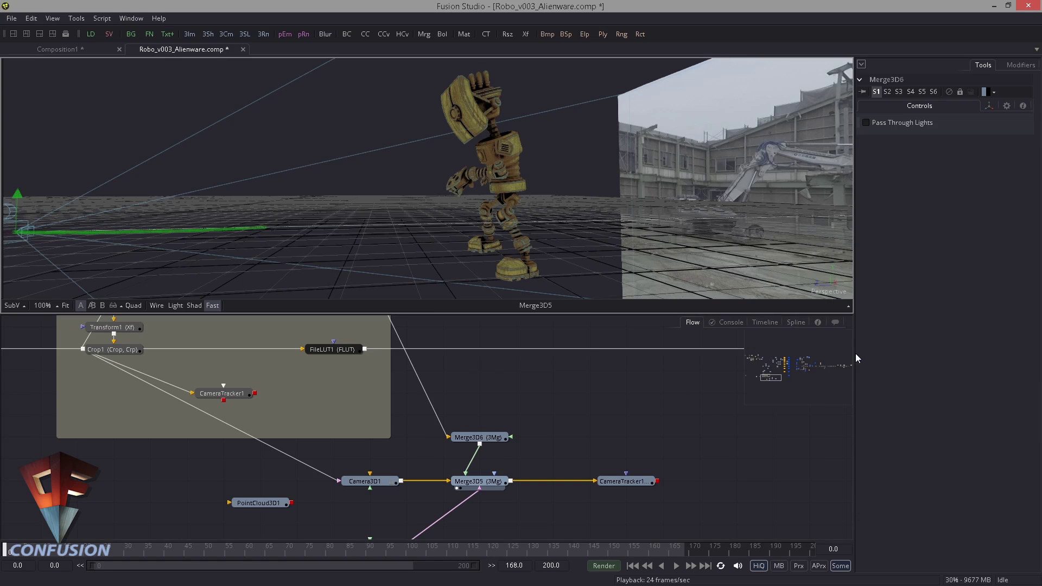
pyautogui.click(856, 362)
pyautogui.scroll(3, 409, 242)
pyautogui.moveTo(409, 242); pyautogui.dragTo(578, 212)
pyautogui.scroll(-2, 132, 398)
# Move the robot's Transform3D1 onto the ground plane, to about X -0.2925, Y -0.5279 and Z -4.2253
pyautogui.moveTo(132, 399); pyautogui.dragTo(313, 454)
pyautogui.moveTo(326, 347); pyautogui.dragTo(385, 425)
pyautogui.scroll(1, 478, 348)
pyautogui.moveTo(478, 336); pyautogui.dragTo(612, 405)
pyautogui.click(465, 391)
pyautogui.scroll(3, 603, 200)
pyautogui.moveTo(601, 209); pyautogui.dragTo(598, 233)
pyautogui.scroll(-5, 381, 181)
pyautogui.scroll(-2, 543, 413)
# Display the CameraTracker1_Renderer output and frame the full composite with the repositioned robot
pyautogui.moveTo(700, 515); pyautogui.dragTo(727, 374)
pyautogui.scroll(2, 719, 458)
pyautogui.click(698, 464)
pyautogui.moveTo(489, 163); pyautogui.dragTo(588, 203)
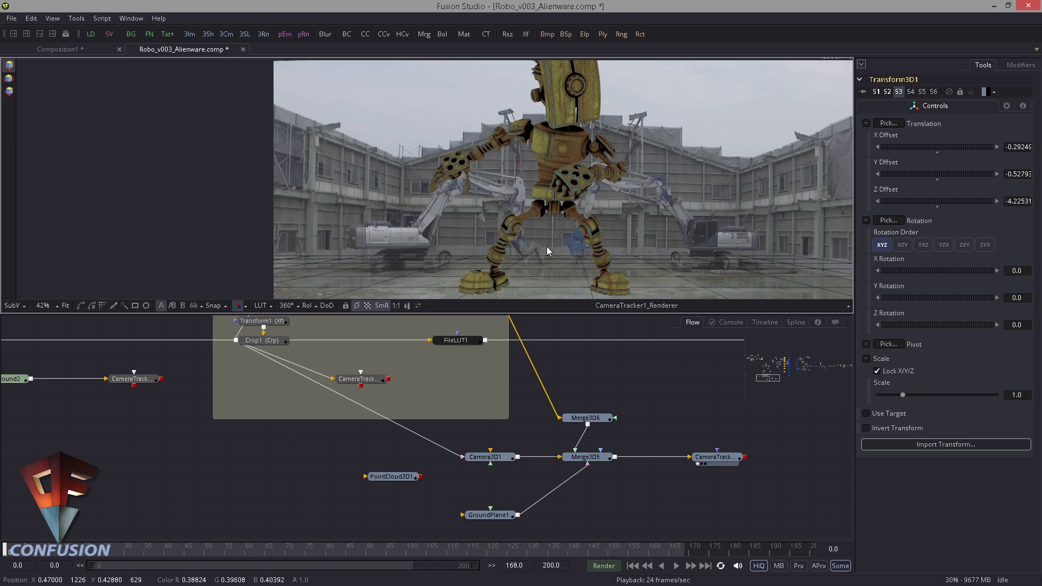
pyautogui.scroll(-2, 545, 239)
pyautogui.moveTo(356, 365); pyautogui.dragTo(446, 391)
pyautogui.moveTo(749, 453); pyautogui.dragTo(694, 408)
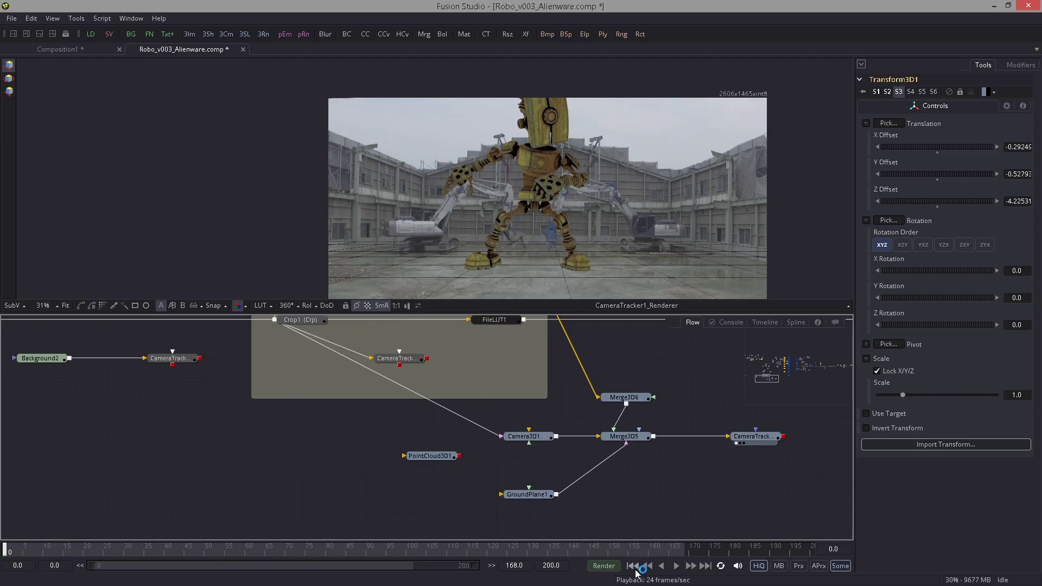